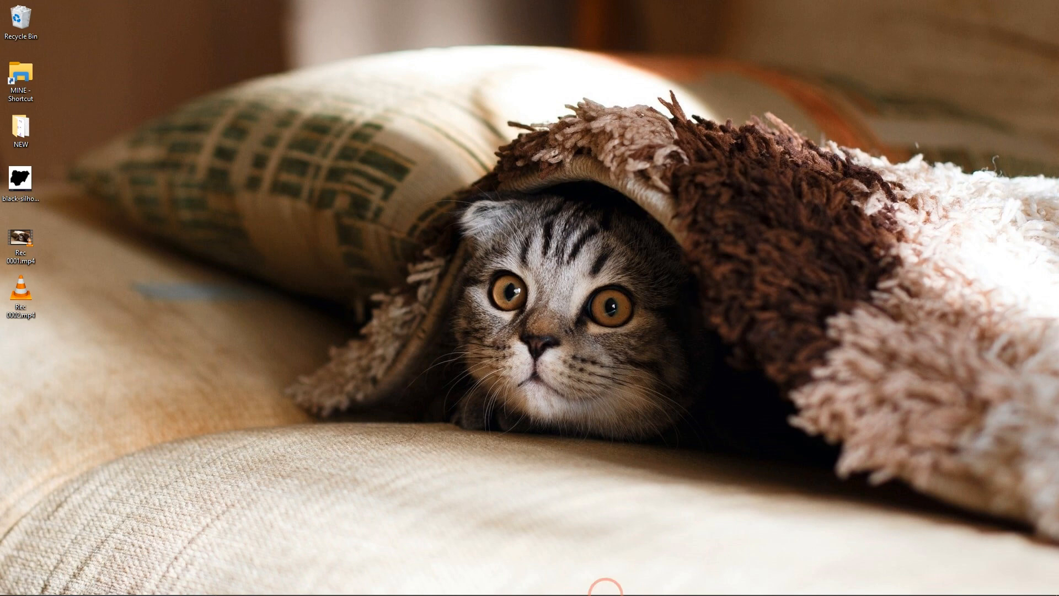
# Open the Illustrator document and examine the six logo designs on the black artboard
pyautogui.moveTo(605, 593)
pyautogui.click(510, 589)
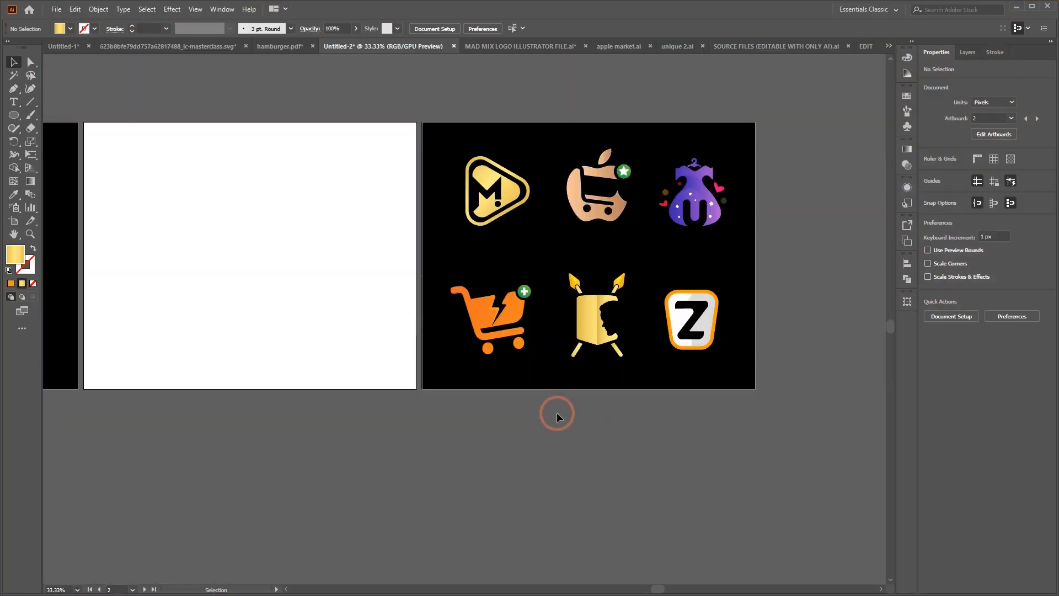
pyautogui.hotkey('ctrl', '=')
pyautogui.hotkey('ctrl', '=')
pyautogui.hscroll(2, 574, 402)
pyautogui.hscroll(2, 574, 403)
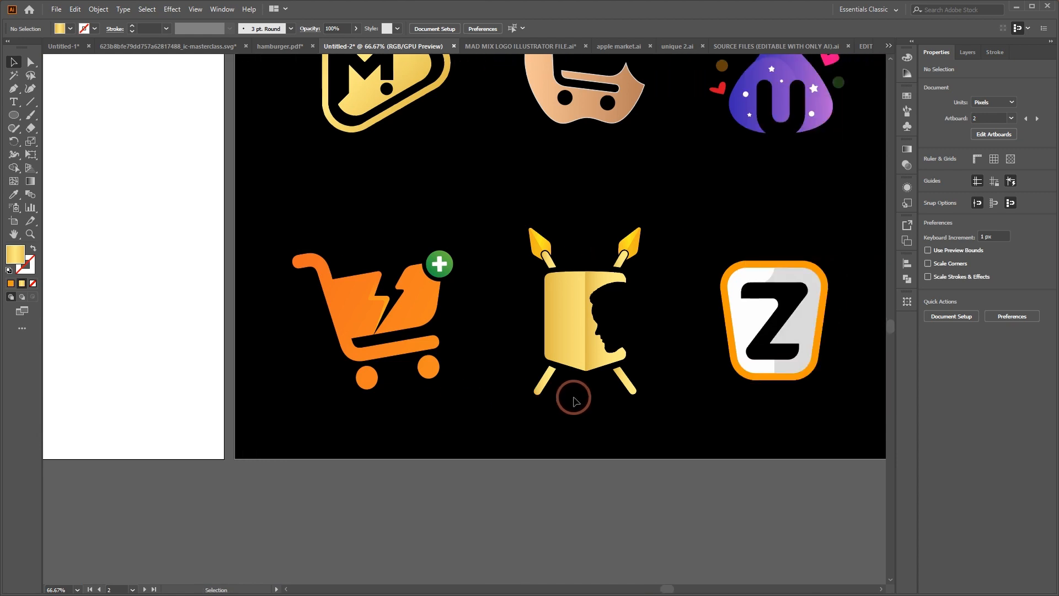
pyautogui.scroll(3, 574, 402)
pyautogui.hscroll(2, 574, 402)
pyautogui.hscroll(-2, 574, 403)
pyautogui.hscroll(2, 574, 403)
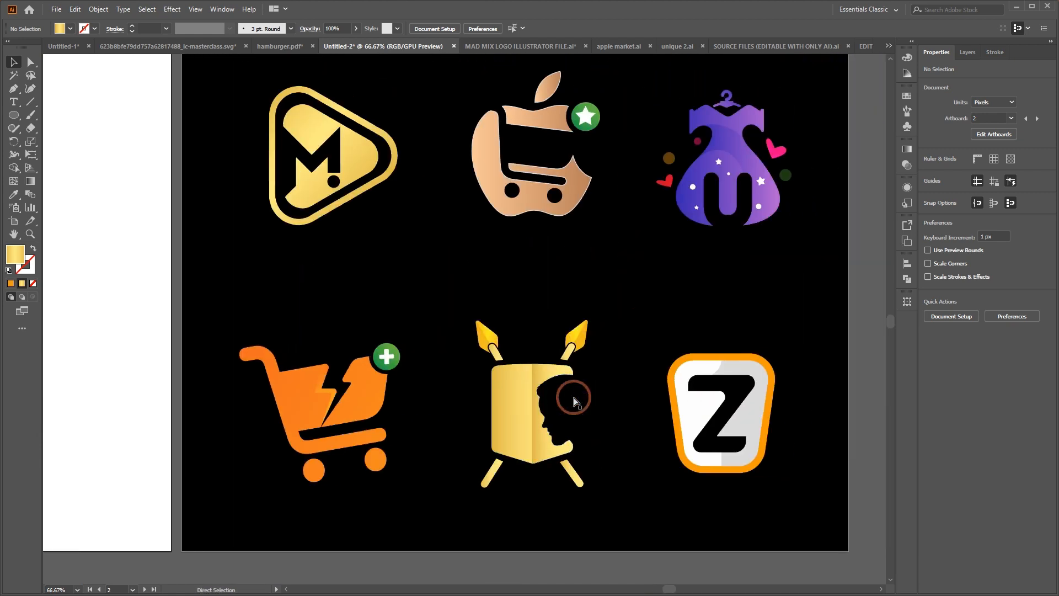
pyautogui.scroll(1, 571, 398)
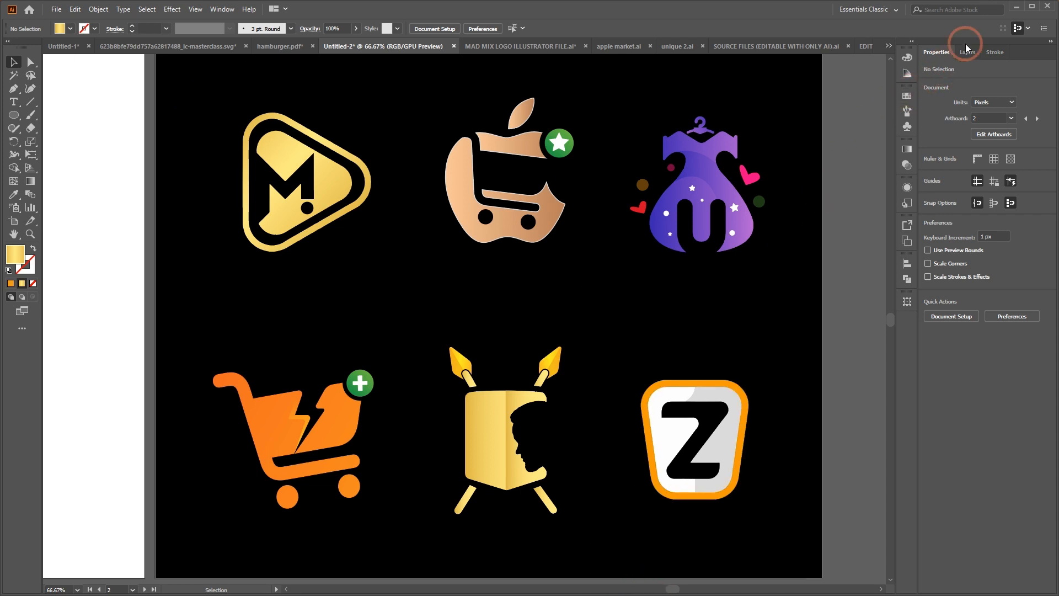
# Switch to Chrome and open the image search results for "negative space logo"
pyautogui.click(1015, 6)
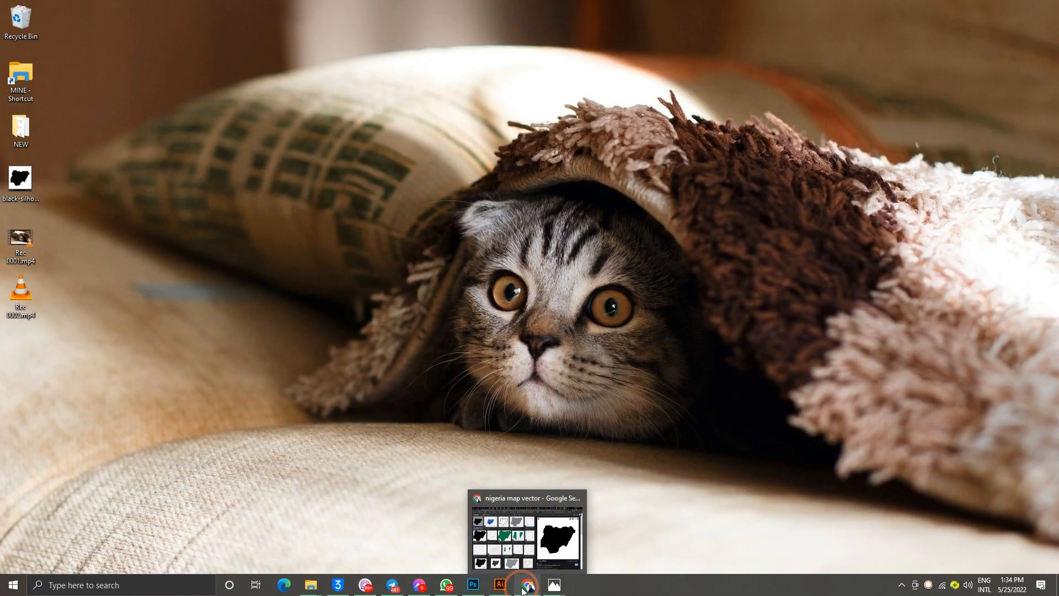
pyautogui.click(523, 587)
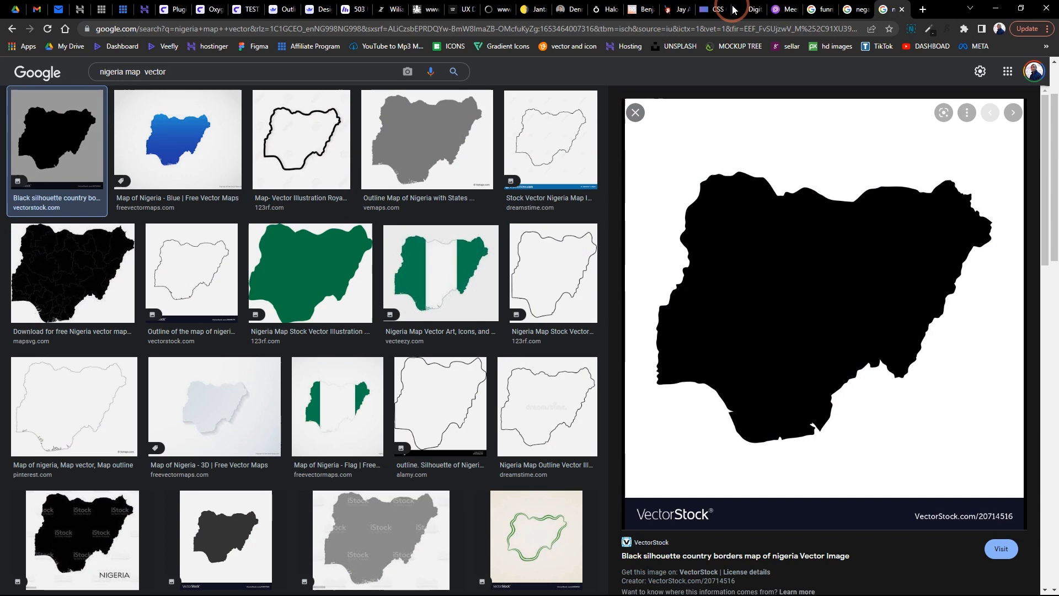
pyautogui.click(856, 9)
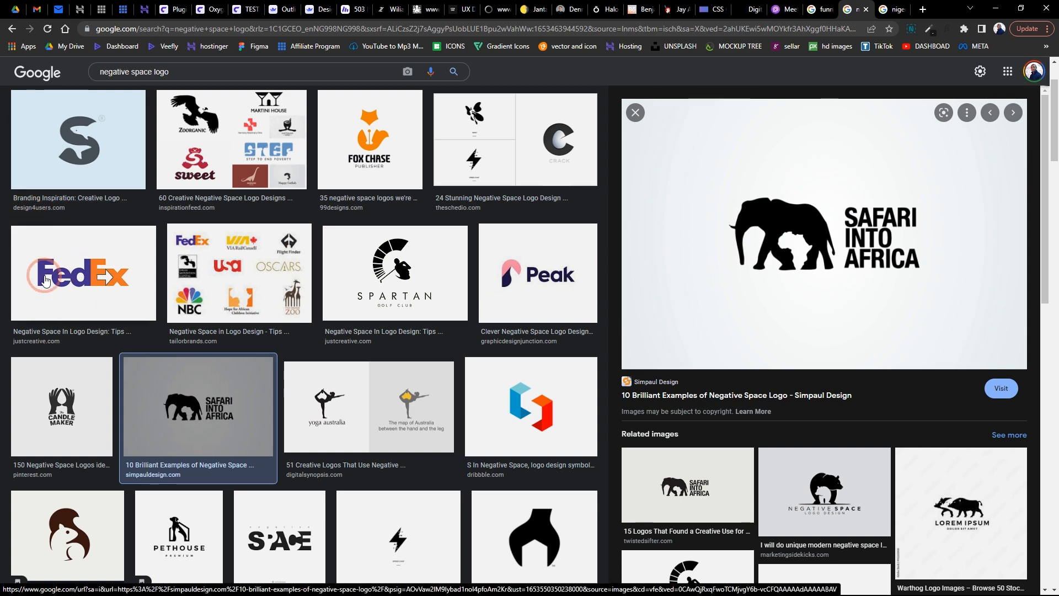
# Examine the FedEx, Tailor Brands and Inspirationfeed negative space logo examples and their related images
pyautogui.click(98, 277)
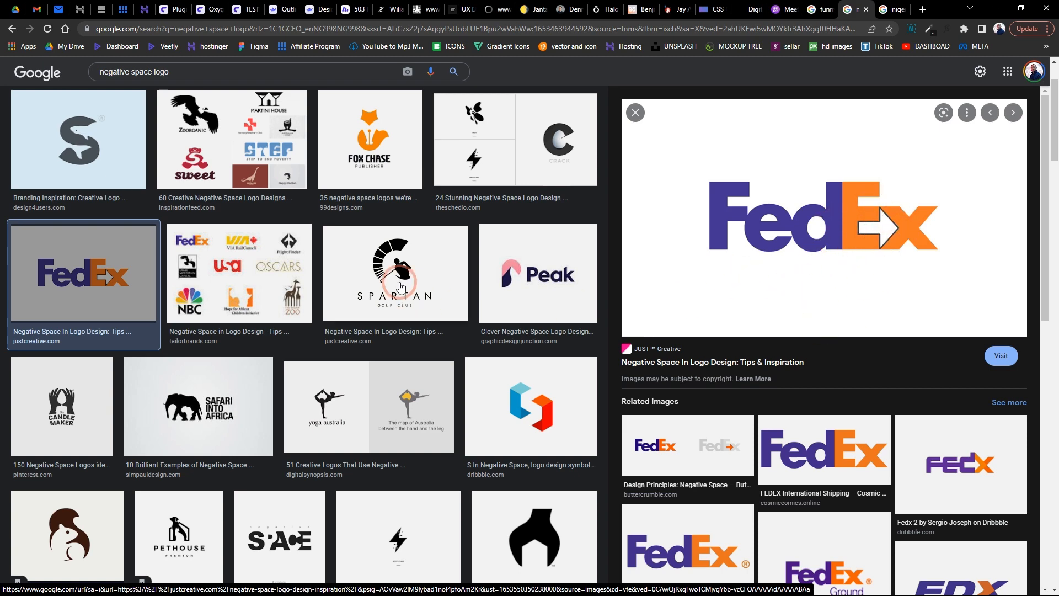
pyautogui.scroll(2, 401, 286)
pyautogui.click(220, 375)
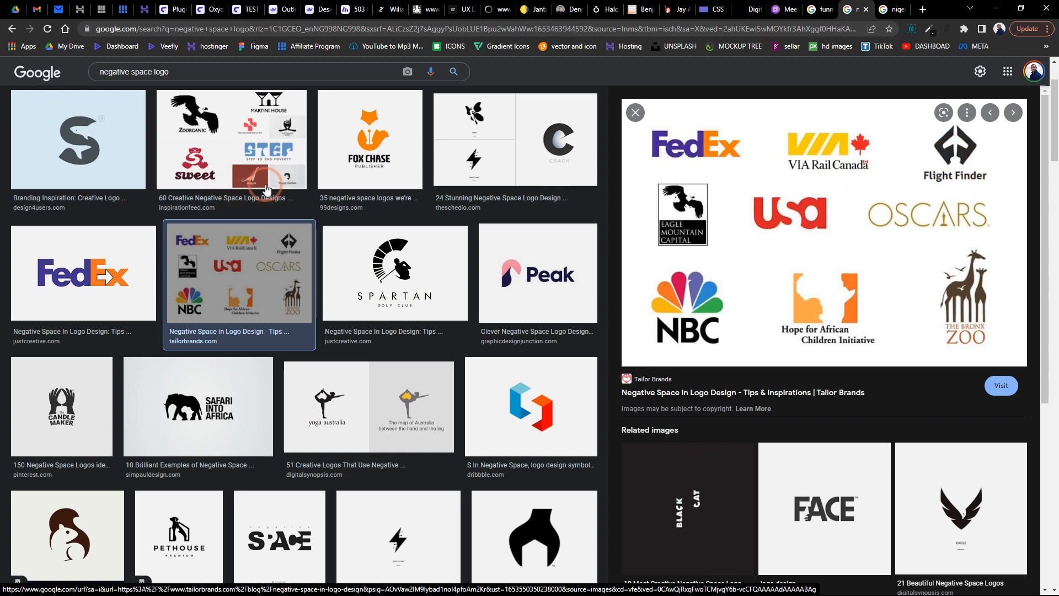
pyautogui.click(205, 126)
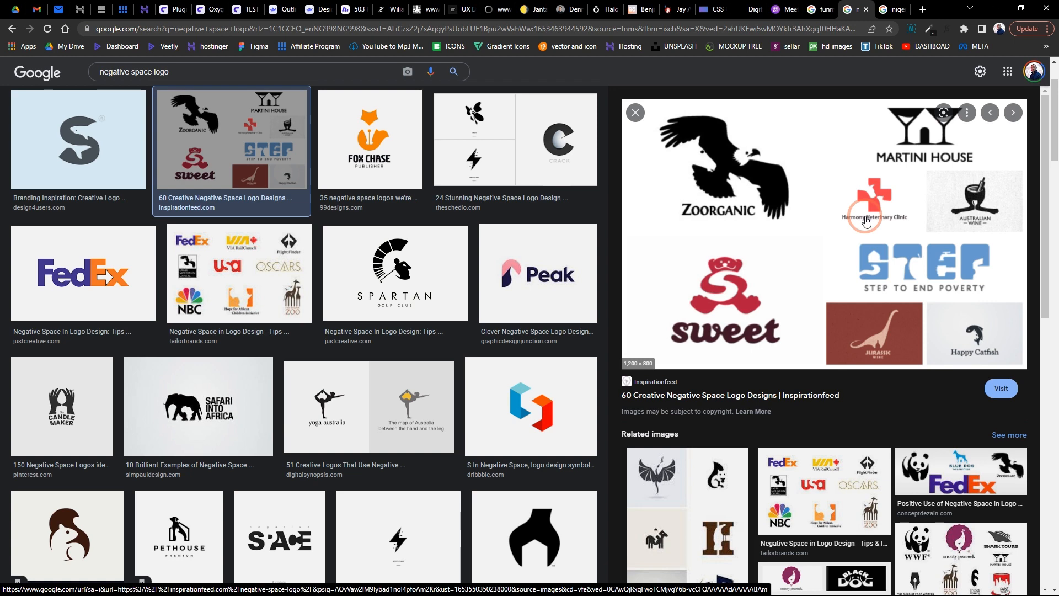
pyautogui.scroll(-4, 667, 420)
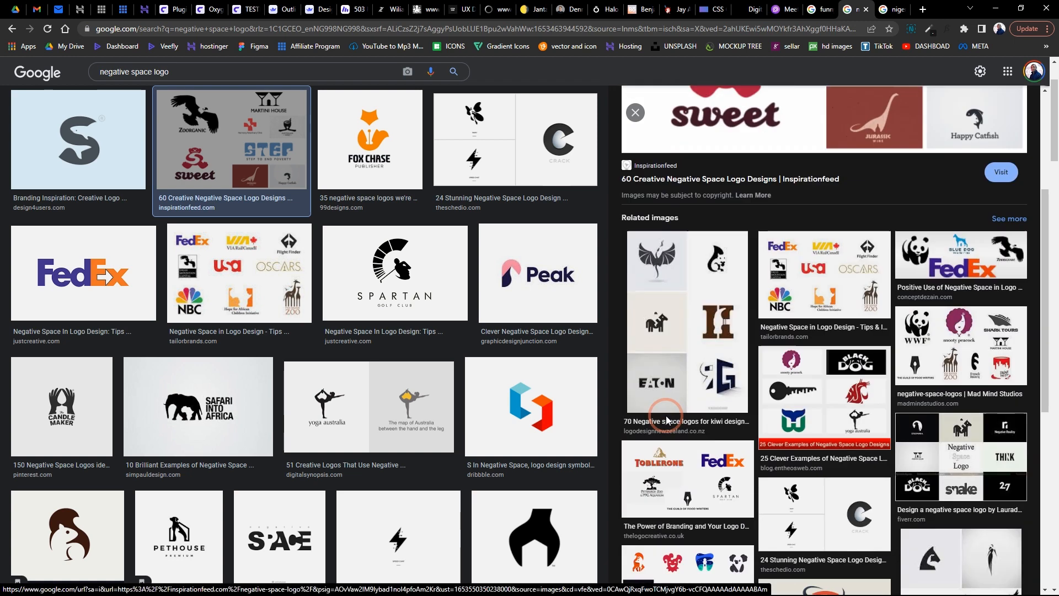
pyautogui.scroll(-5, 389, 425)
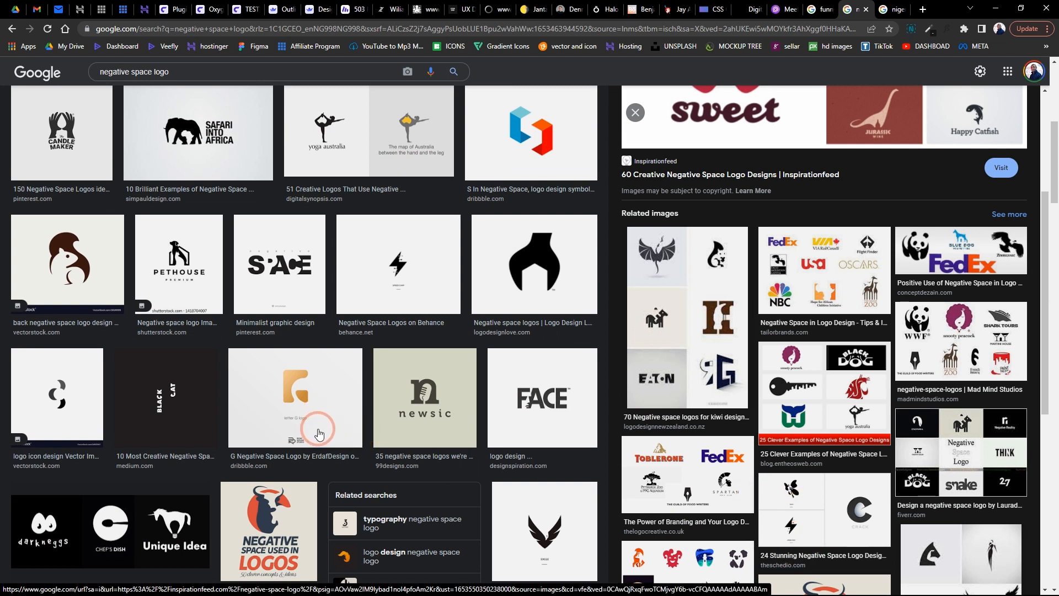
pyautogui.click(993, 3)
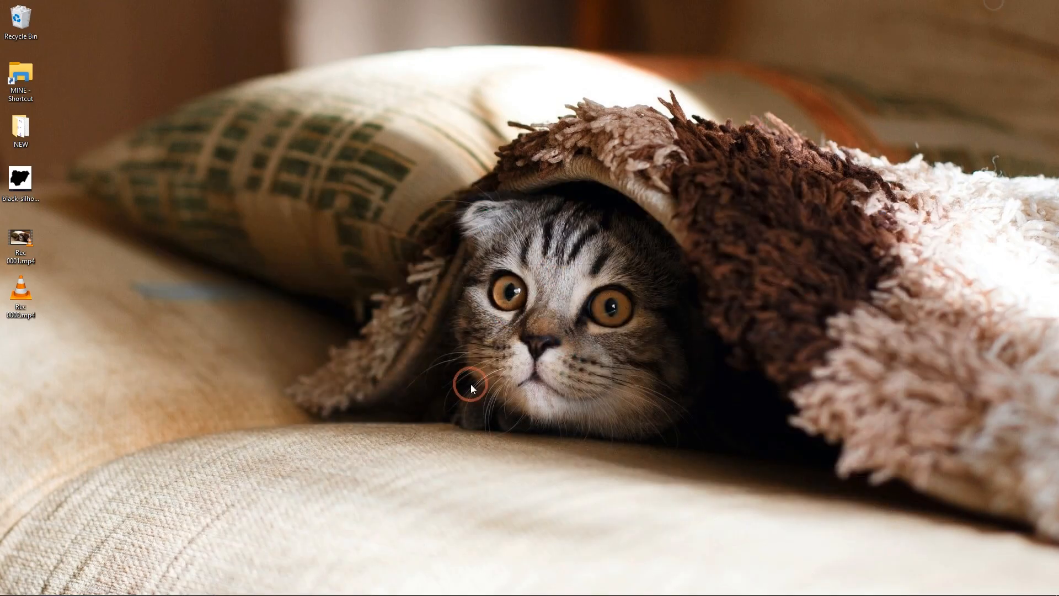
# Switch back to Illustrator and set the orange circle beside the purple dress logo to 100% opacity
pyautogui.click(499, 584)
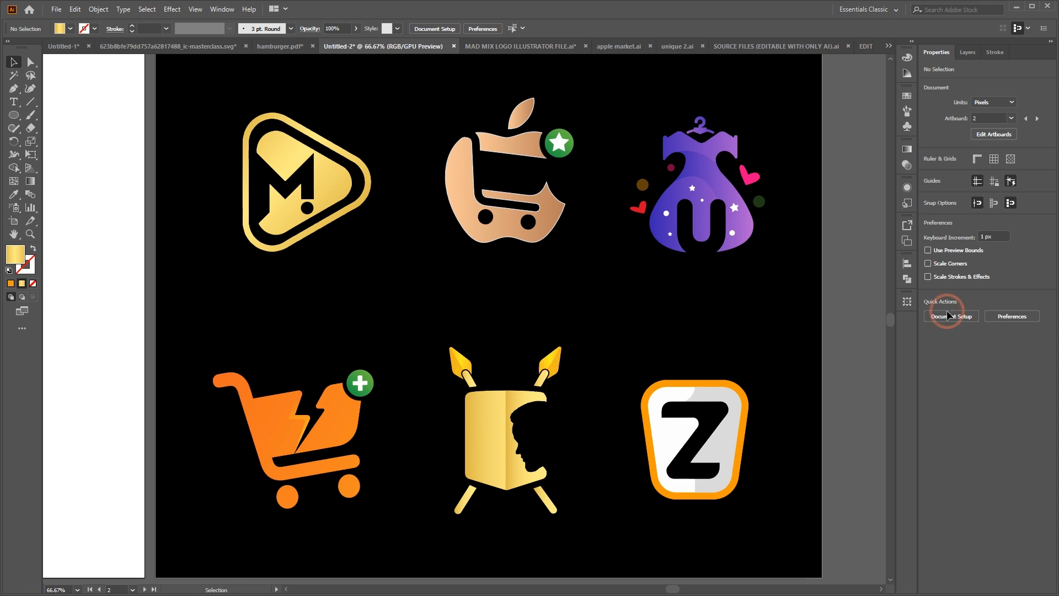
pyautogui.press('a')
pyautogui.click(759, 201)
pyautogui.click(641, 185)
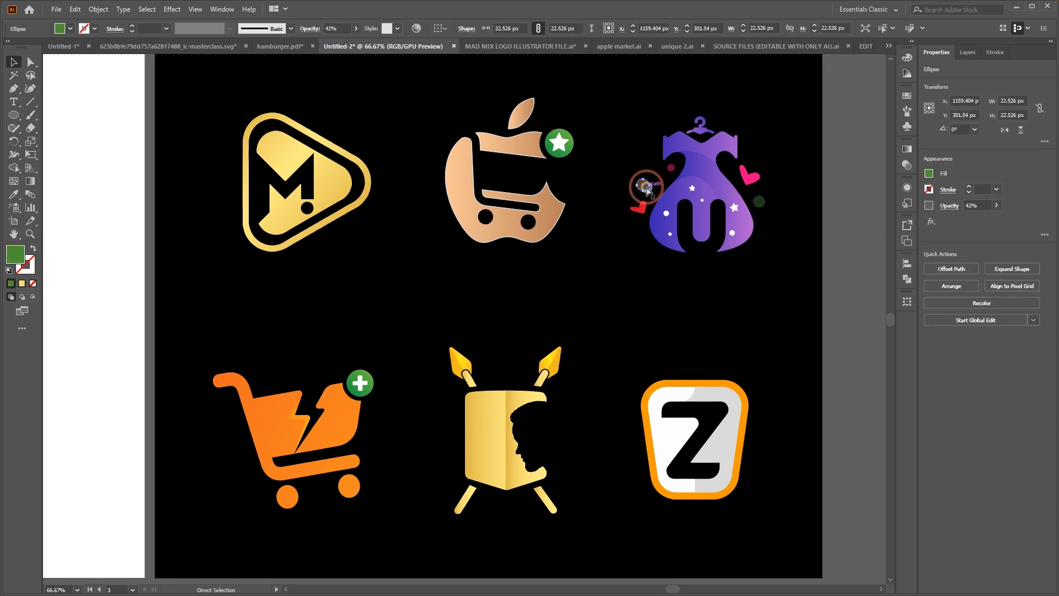
pyautogui.click(906, 165)
pyautogui.click(907, 150)
pyautogui.click(906, 165)
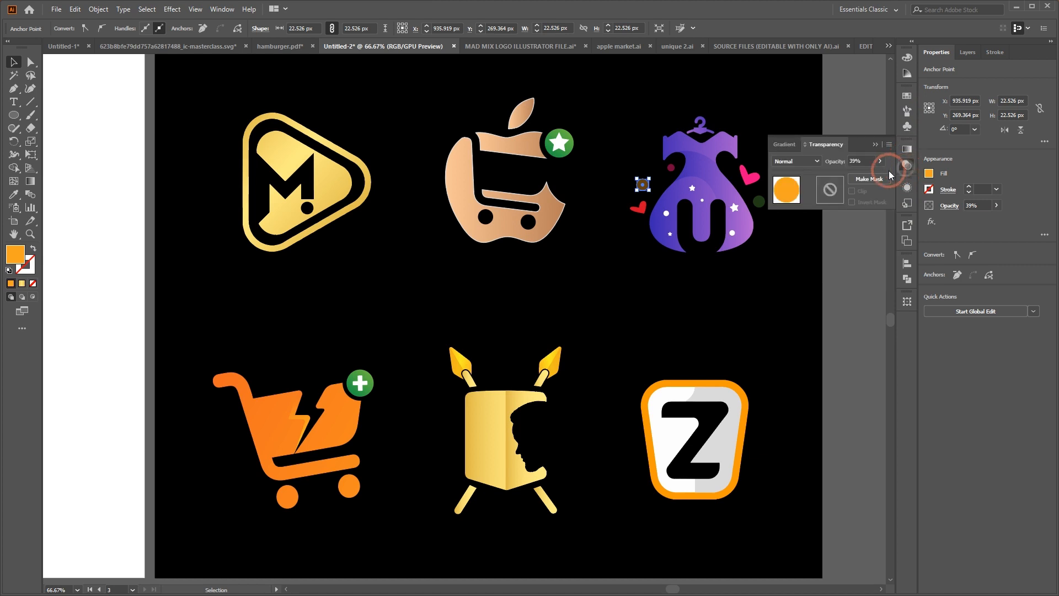
pyautogui.click(879, 160)
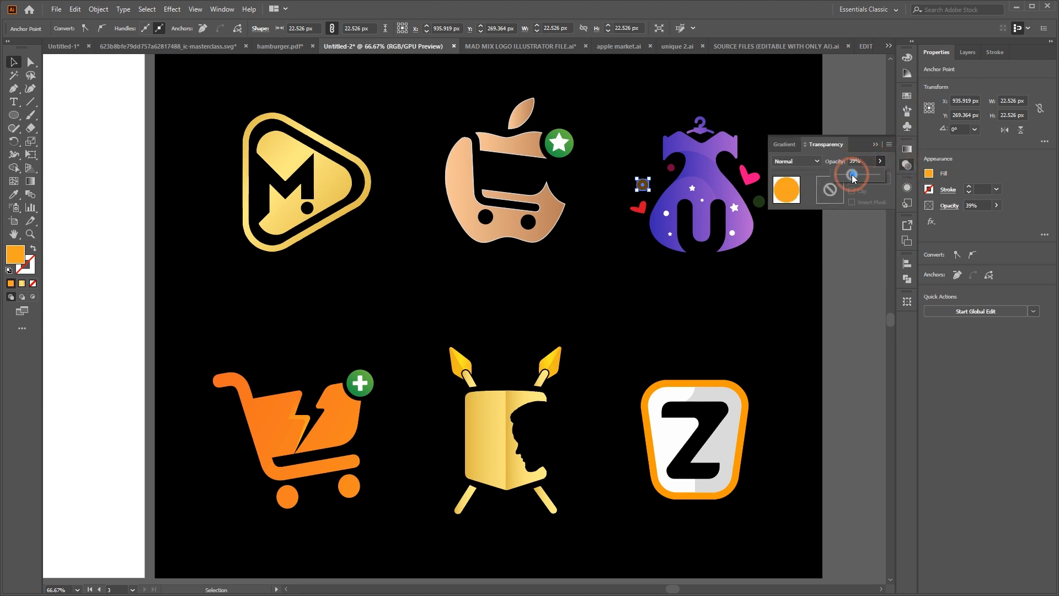
pyautogui.moveTo(853, 174); pyautogui.dragTo(881, 174)
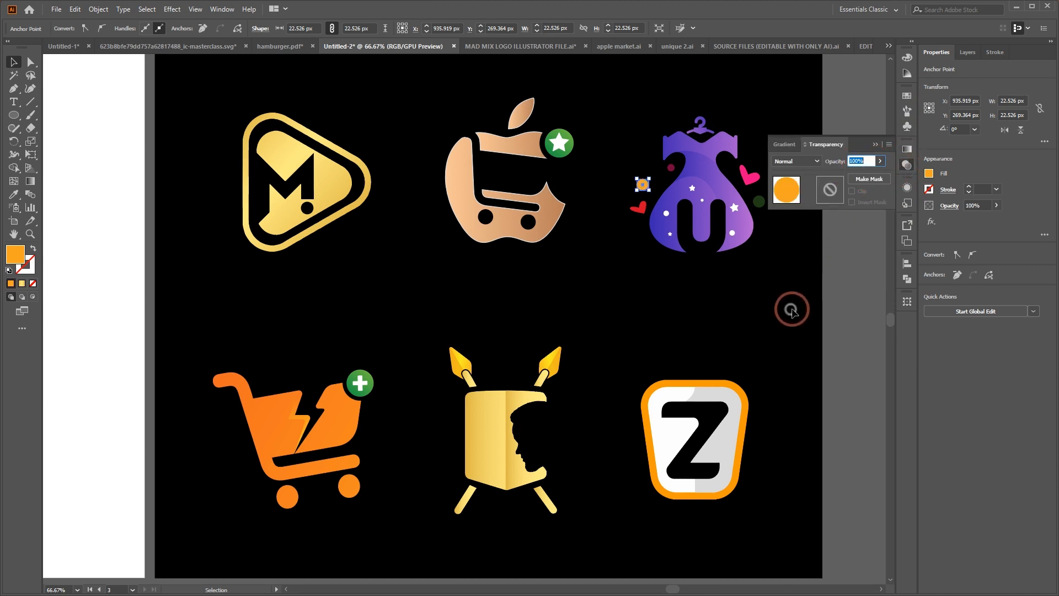
pyautogui.click(780, 229)
# Set the green circle beside the purple dress logo to 100% opacity
pyautogui.click(759, 202)
pyautogui.click(880, 161)
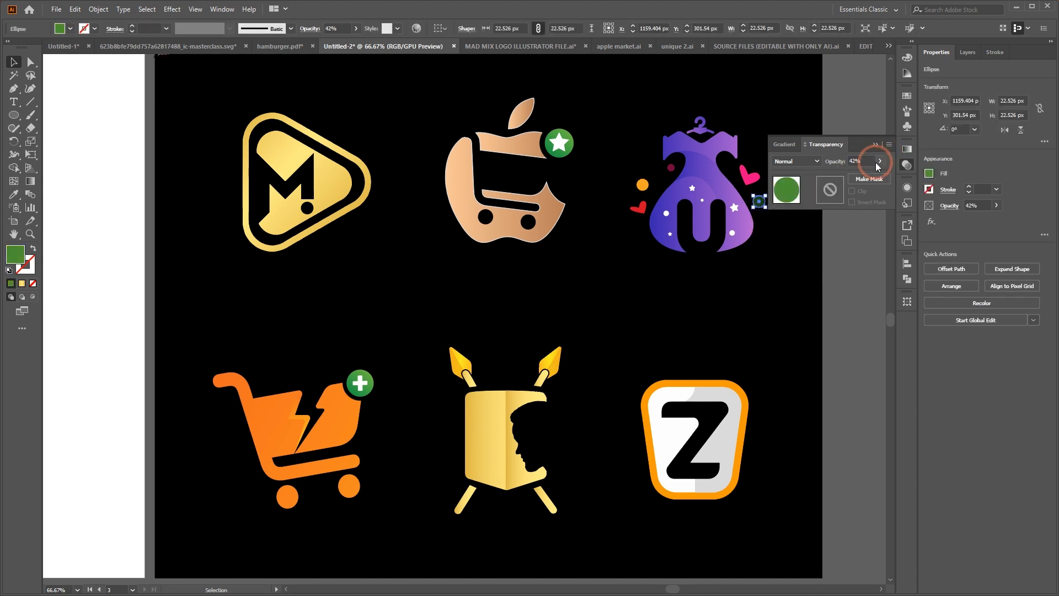
pyautogui.click(823, 258)
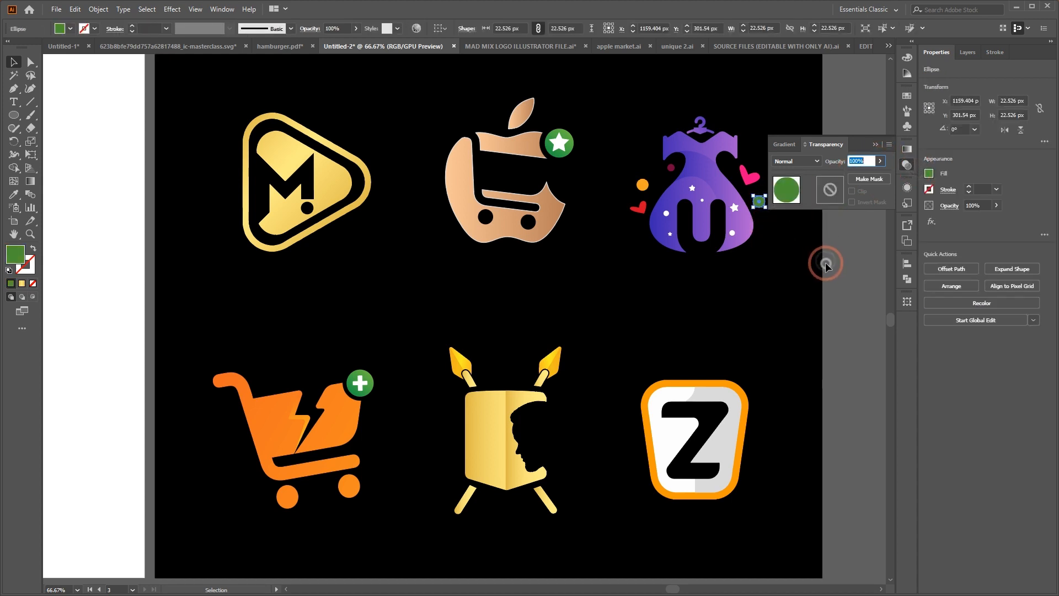
pyautogui.click(787, 300)
pyautogui.click(874, 142)
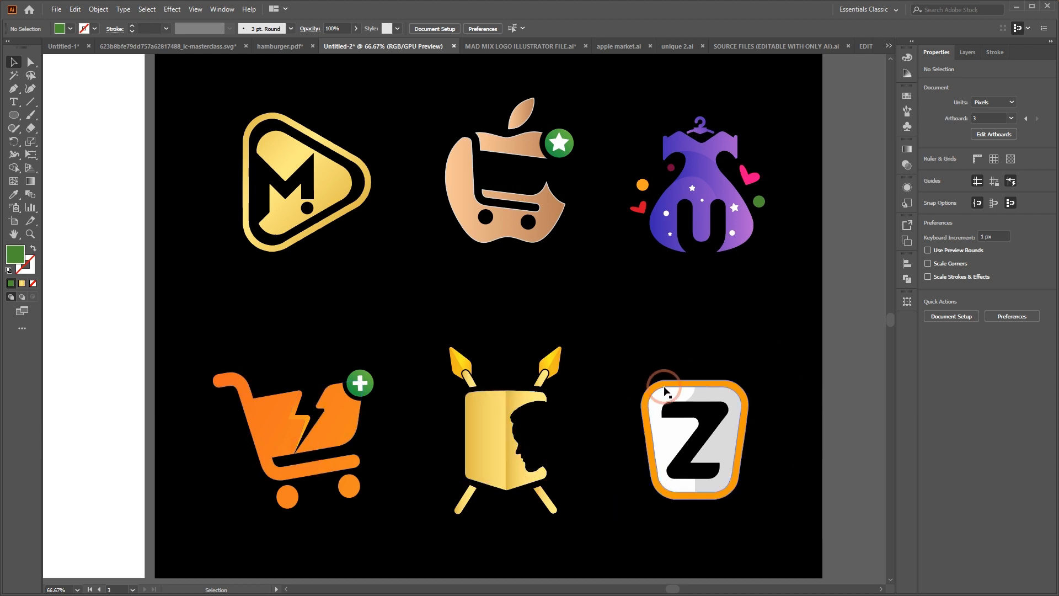
# Move the whole Z logo onto the white artboard and return it to its place on the black artboard
pyautogui.moveTo(605, 318); pyautogui.dragTo(799, 556)
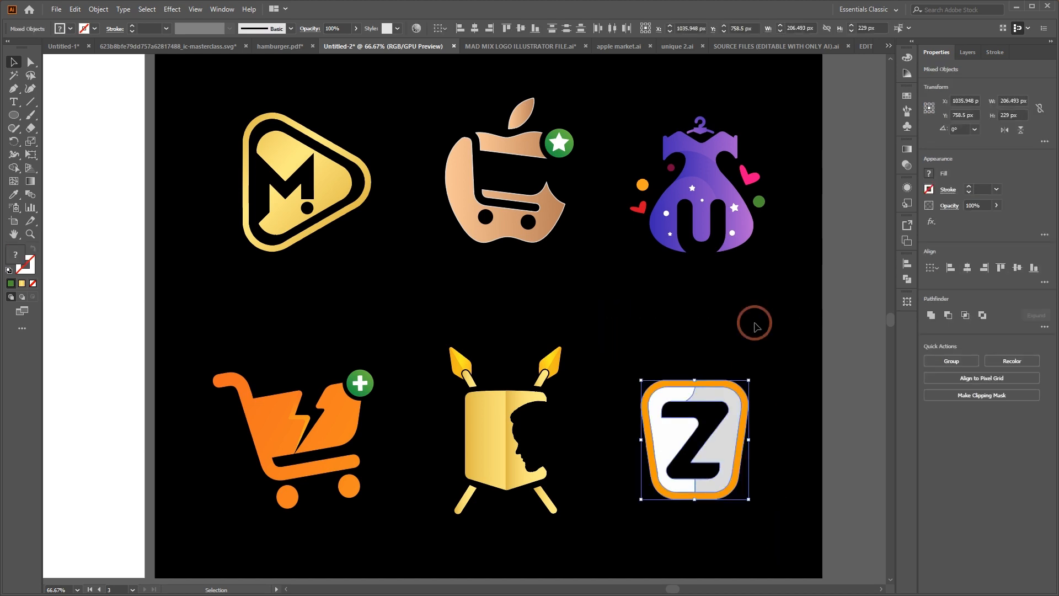
pyautogui.click(760, 474)
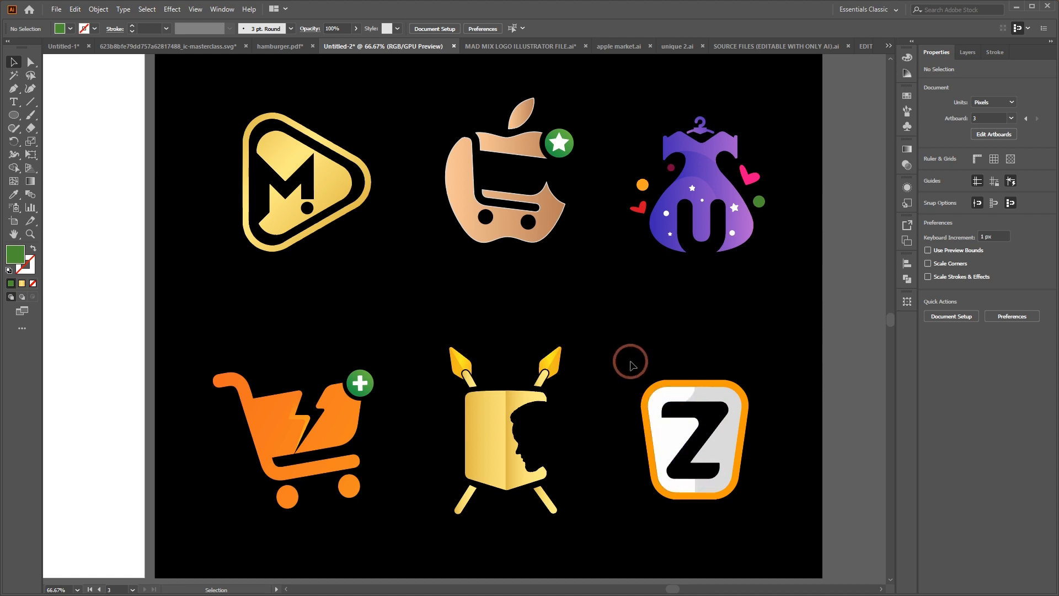
pyautogui.moveTo(628, 359); pyautogui.dragTo(781, 521)
pyautogui.moveTo(723, 429); pyautogui.dragTo(105, 398)
pyautogui.hscroll(-3, 110, 408)
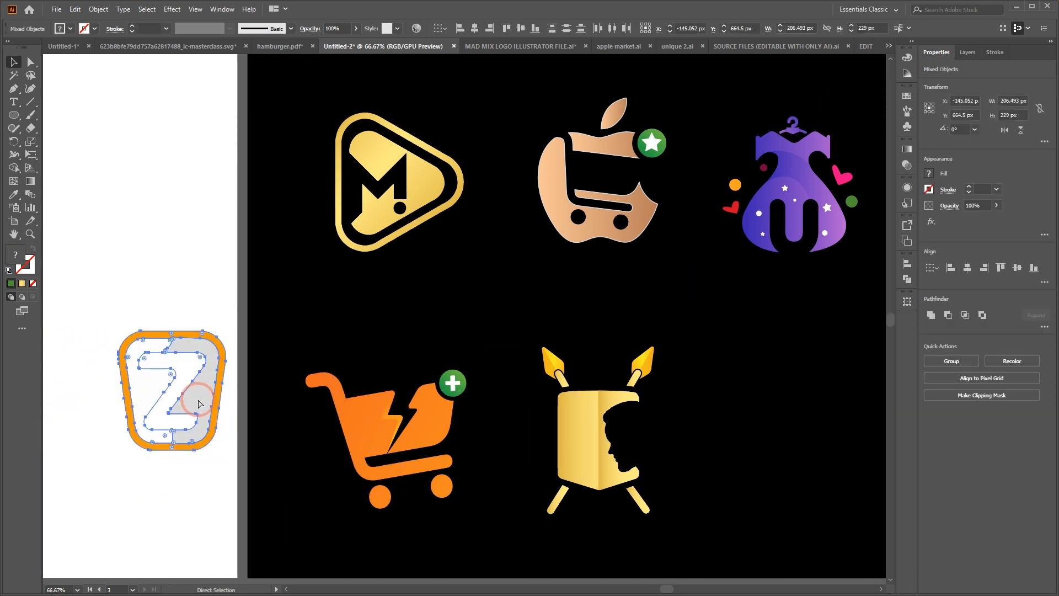
pyautogui.hotkey('ctrl', '-')
pyautogui.hotkey('ctrl', '-')
pyautogui.hotkey('ctrl', '-')
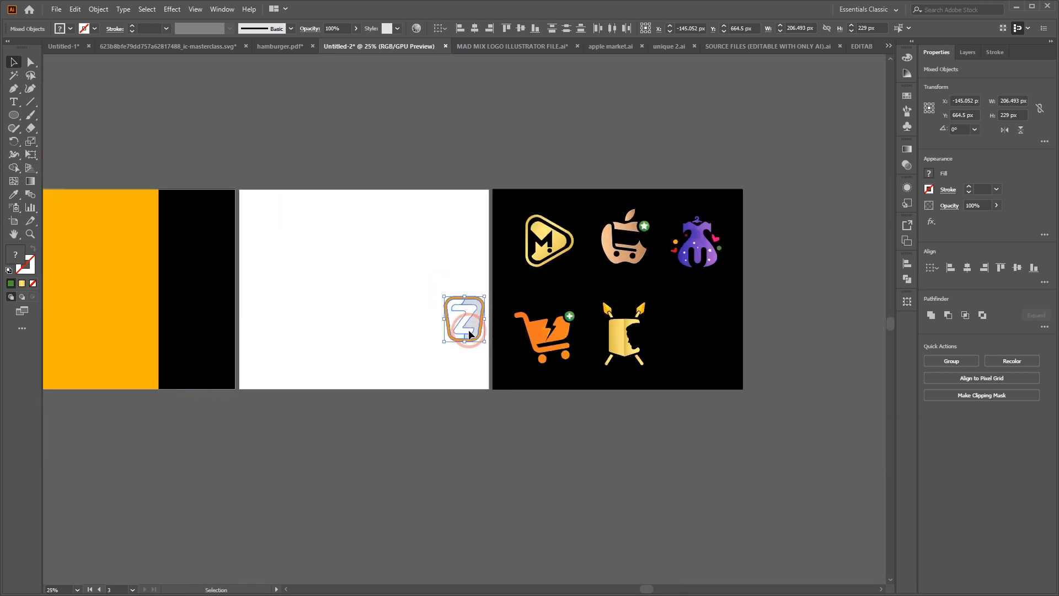
pyautogui.moveTo(473, 327); pyautogui.dragTo(712, 338)
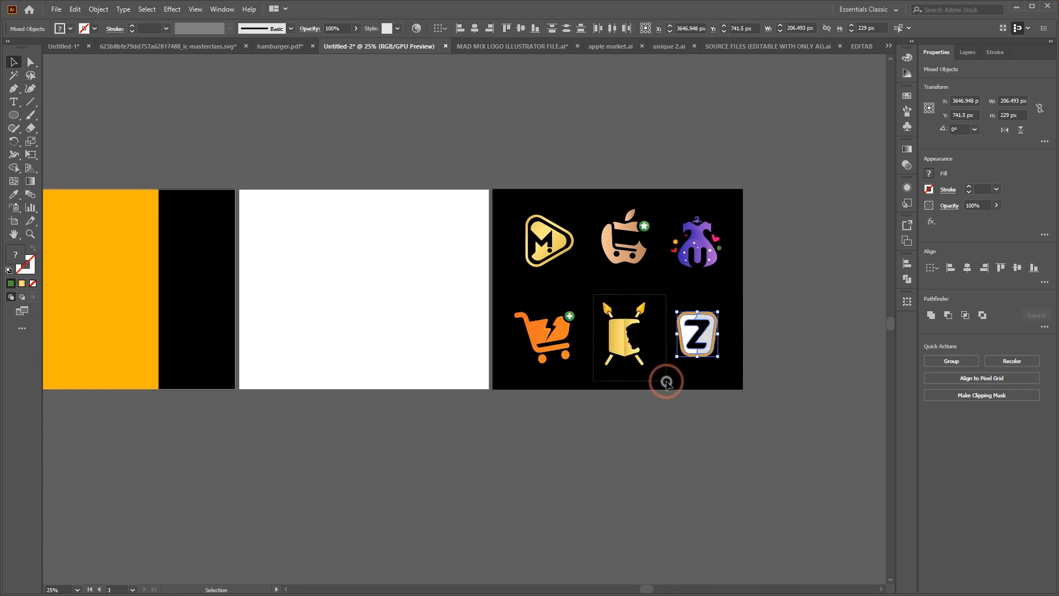
# Move the gold shield-and-spears logo onto the yellow area of the first artboard
pyautogui.moveTo(617, 346); pyautogui.dragTo(142, 260)
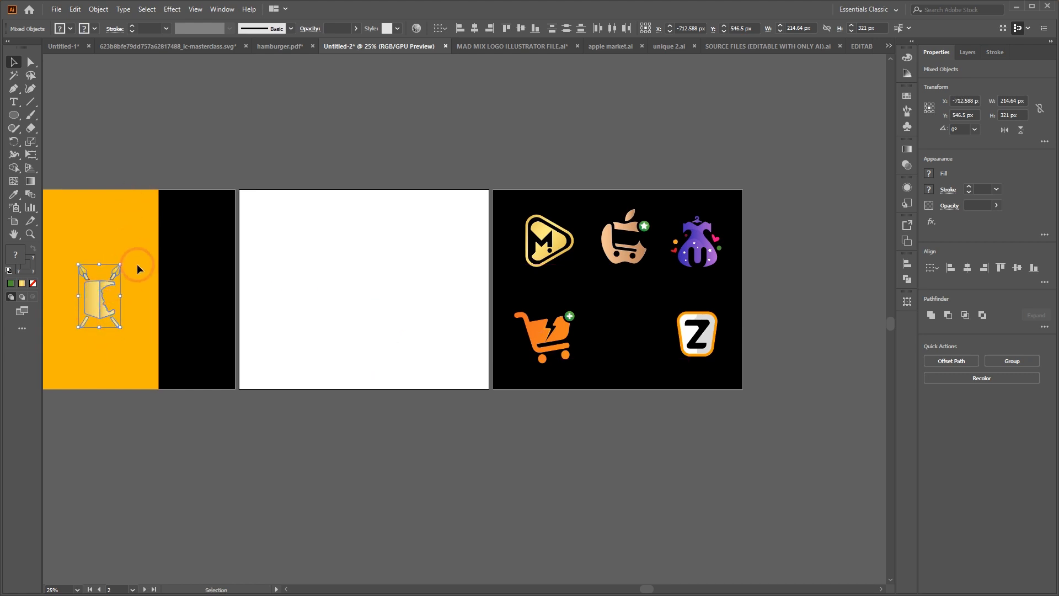
pyautogui.hotkey('ctrl', '+')
pyautogui.click(402, 179)
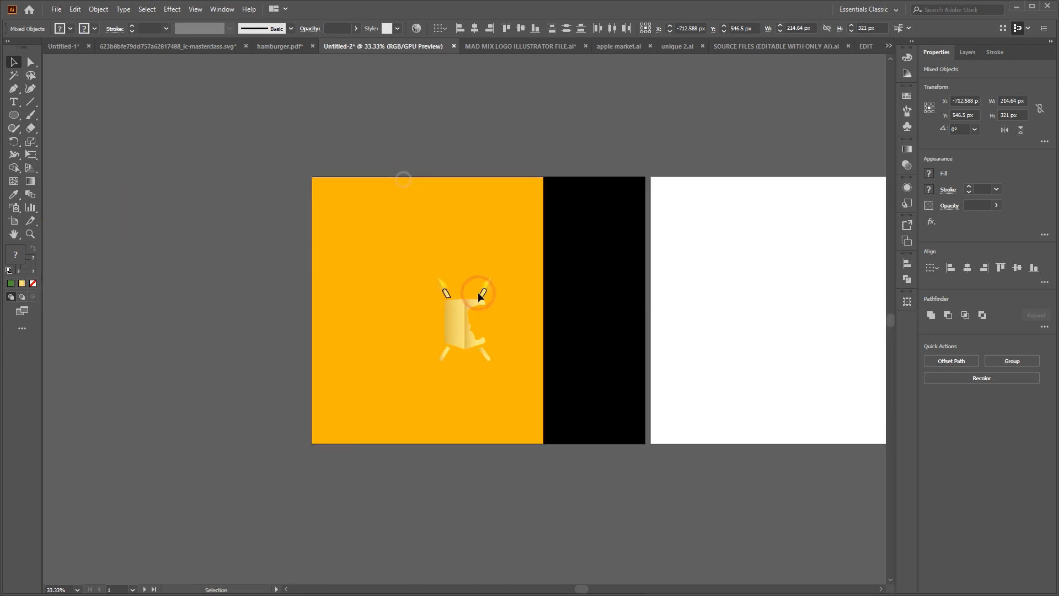
pyautogui.moveTo(388, 260); pyautogui.dragTo(560, 440)
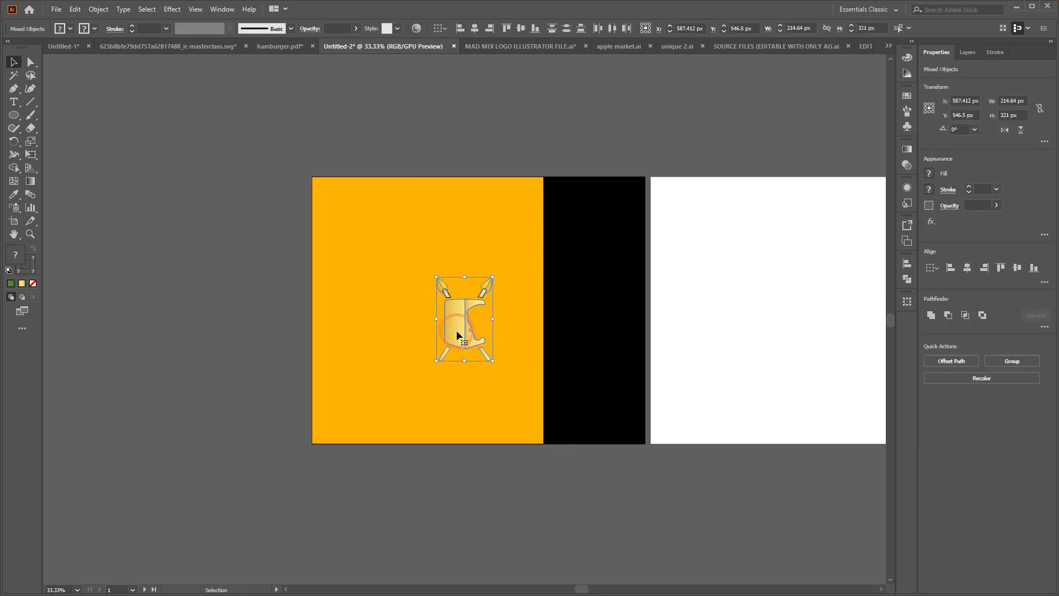
# Move the shield-and-spears logo onto the white artboard and return it between the cart and Z logos
pyautogui.moveTo(468, 342); pyautogui.dragTo(742, 359)
pyautogui.hscroll(3, 742, 358)
pyautogui.hscroll(3, 742, 358)
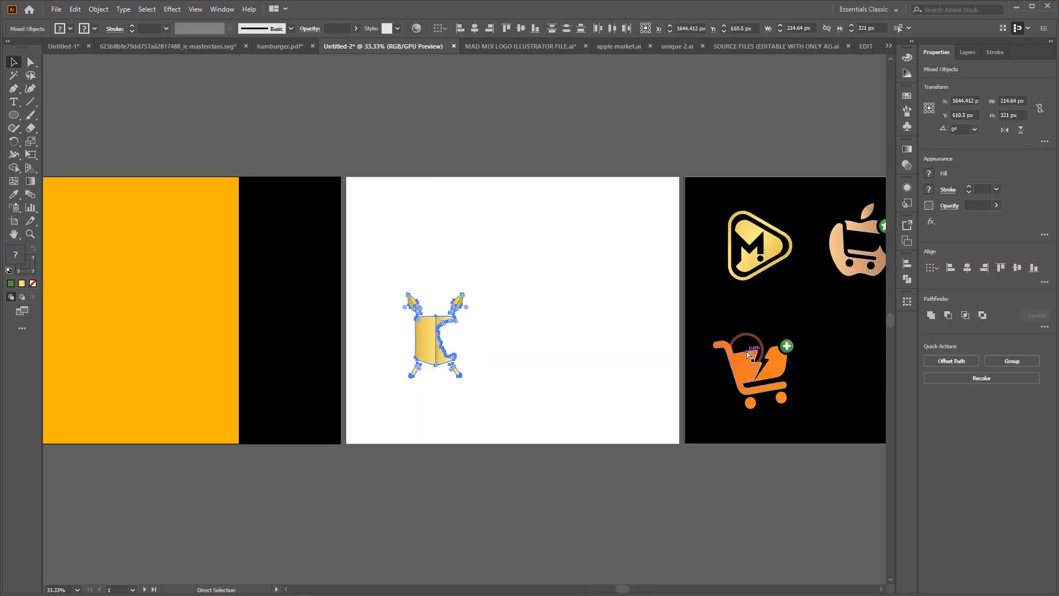
pyautogui.moveTo(347, 348); pyautogui.dragTo(770, 375)
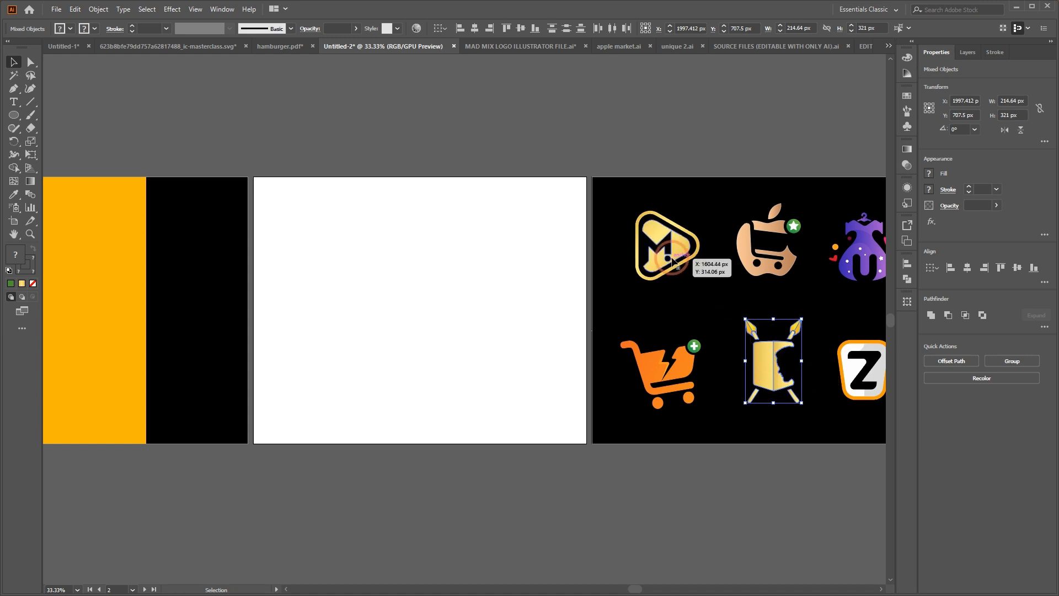
# Examine the gold M logo in the triangular frame alongside the other logos on the black artboard
pyautogui.hotkey('ctrl', '+')
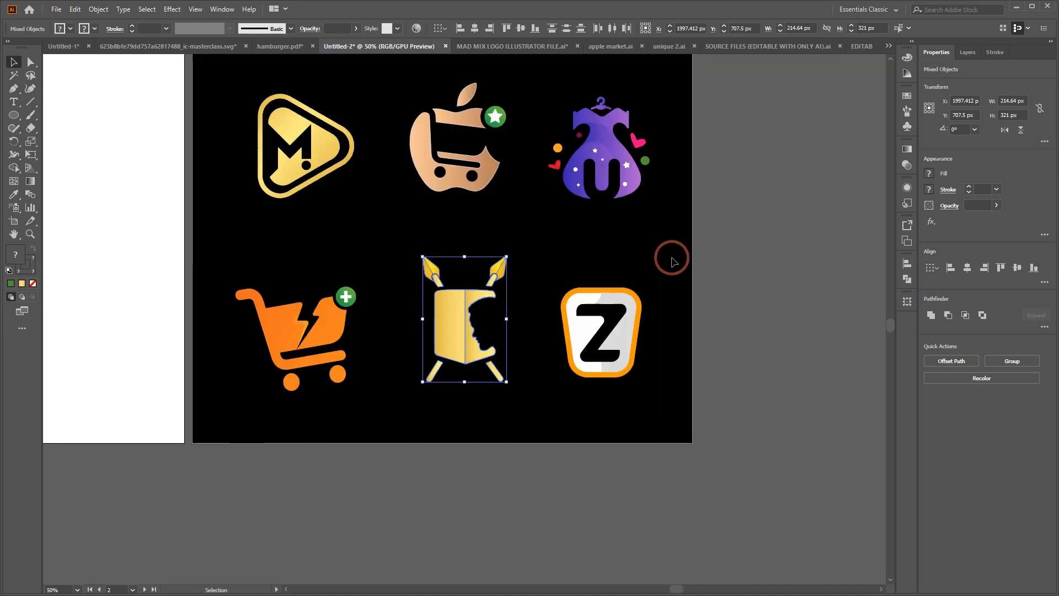
pyautogui.hscroll(-4, 525, 315)
pyautogui.scroll(2, 525, 306)
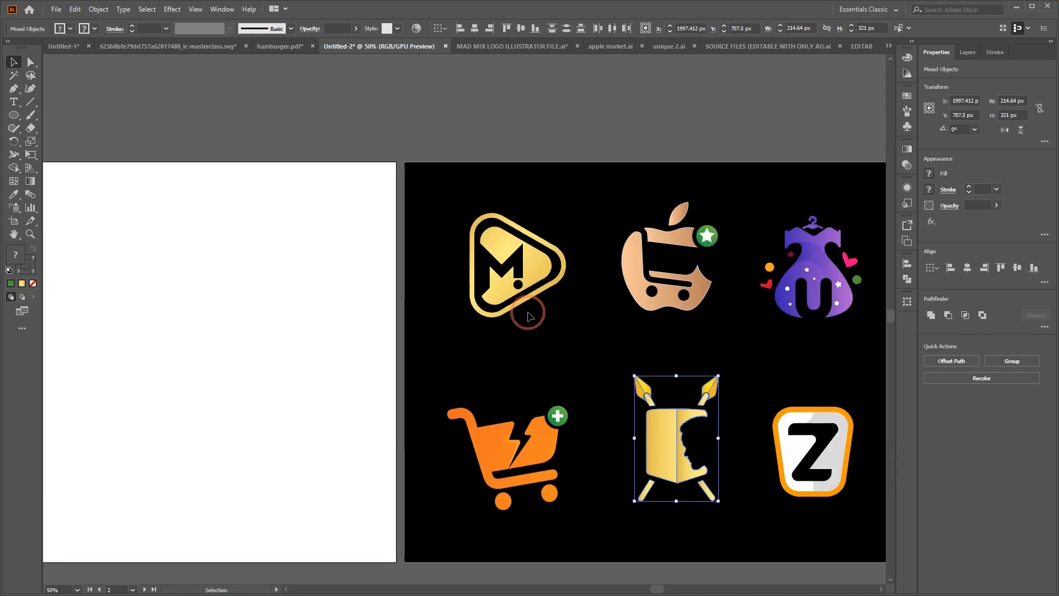
pyautogui.click(536, 257)
pyautogui.click(556, 199)
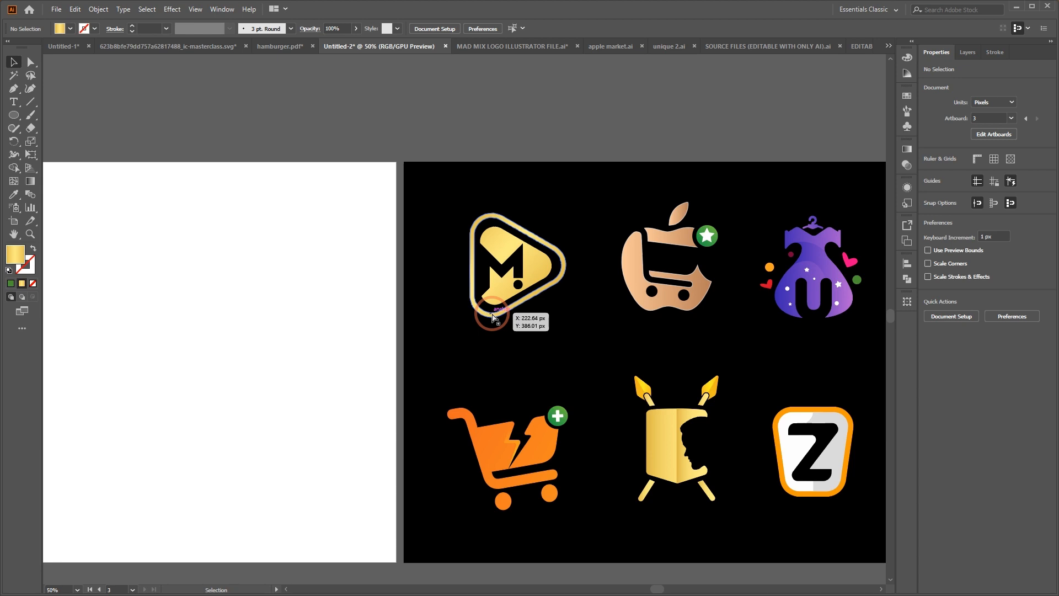
pyautogui.hscroll(3, 492, 316)
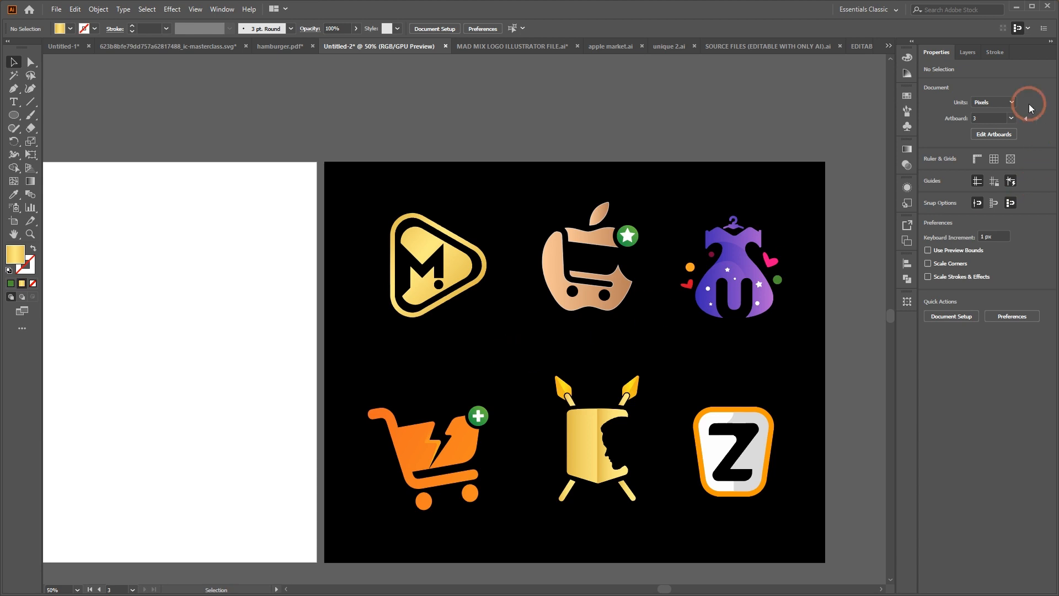
# Pull the purple gradient piece out of the dress logo on the black artboard and undo the move
pyautogui.hotkey('ctrl', '+')
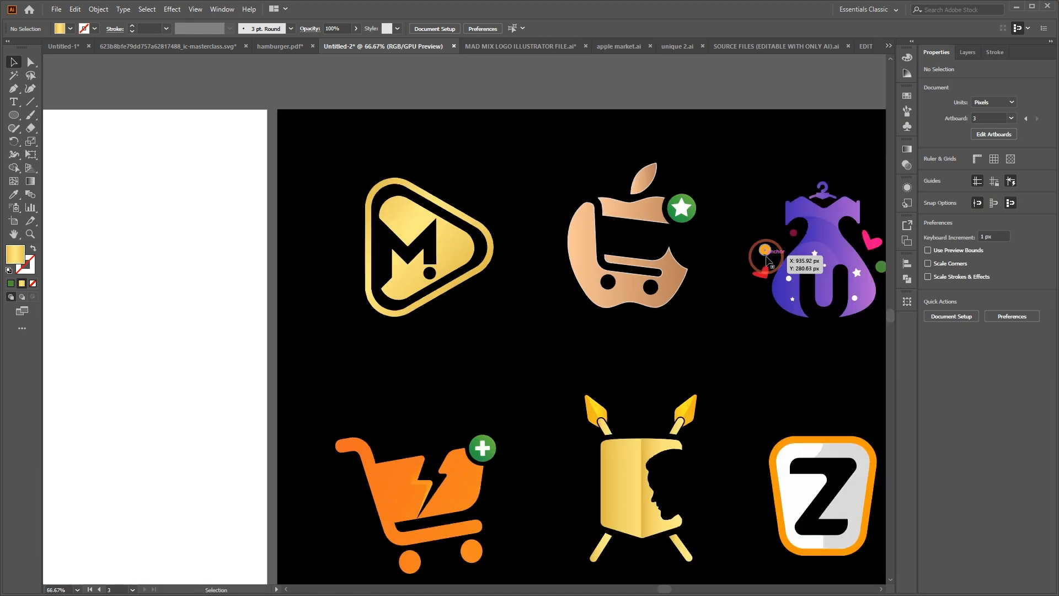
pyautogui.hscroll(3, 694, 185)
pyautogui.scroll(-1, 581, 345)
pyautogui.scroll(-1, 581, 345)
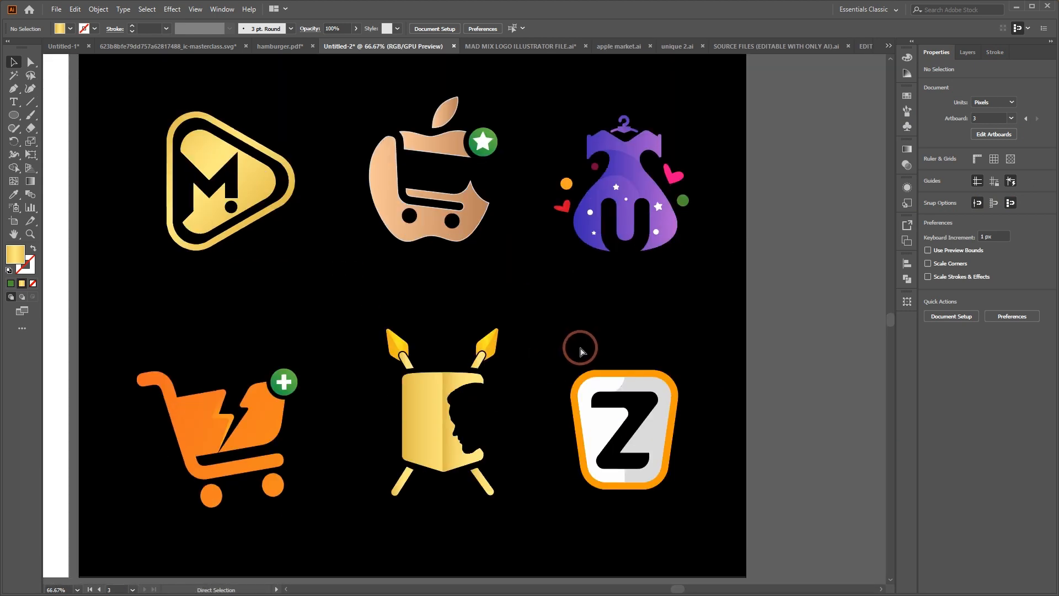
pyautogui.hscroll(-2, 580, 348)
pyautogui.hscroll(3, 581, 350)
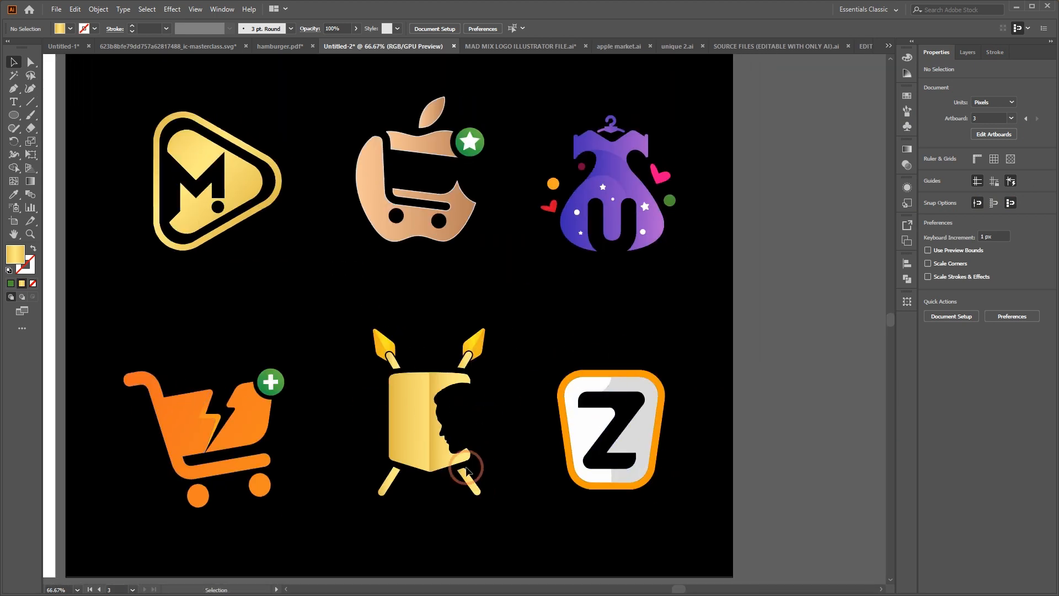
pyautogui.click(612, 187)
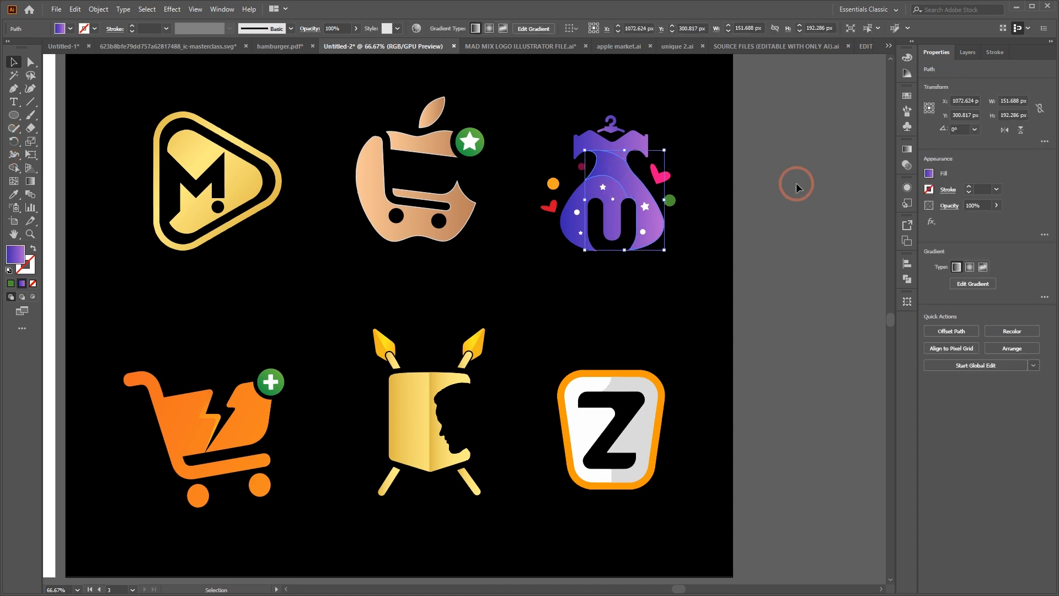
pyautogui.moveTo(644, 159); pyautogui.dragTo(763, 126)
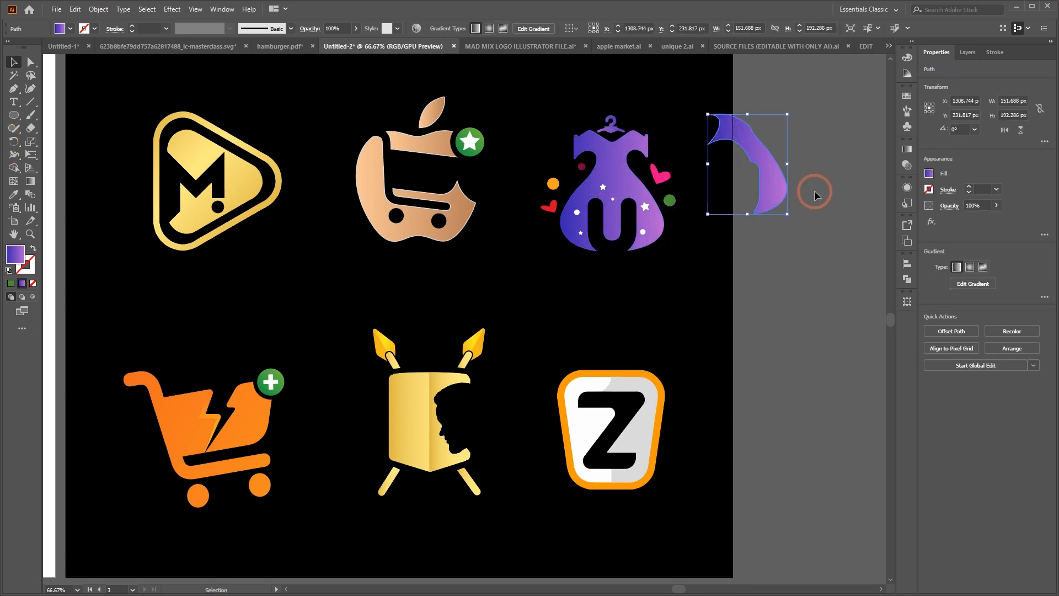
pyautogui.hotkey('ctrl', 'z')
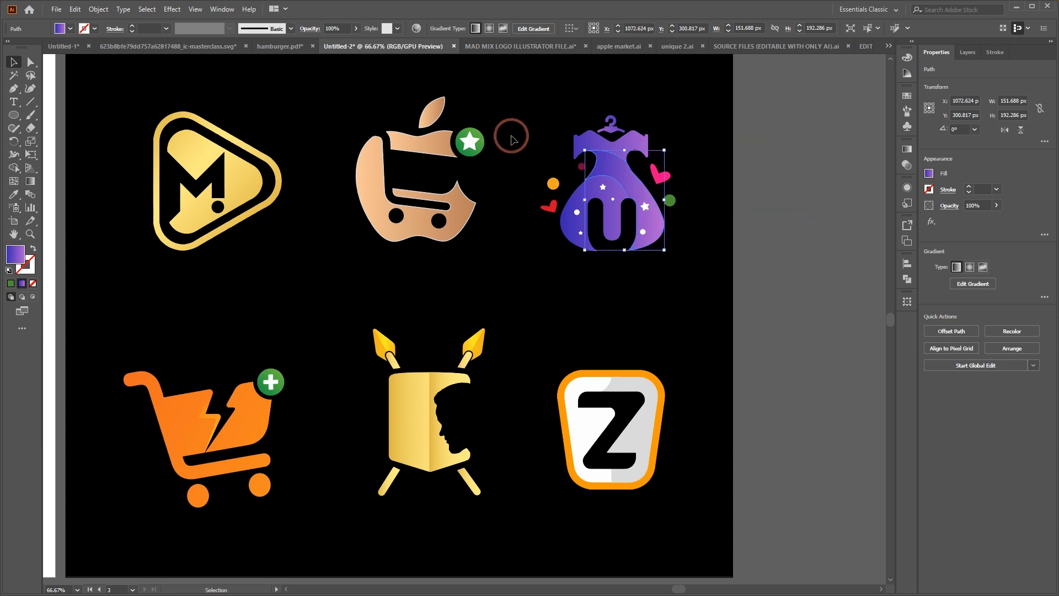
pyautogui.click(728, 175)
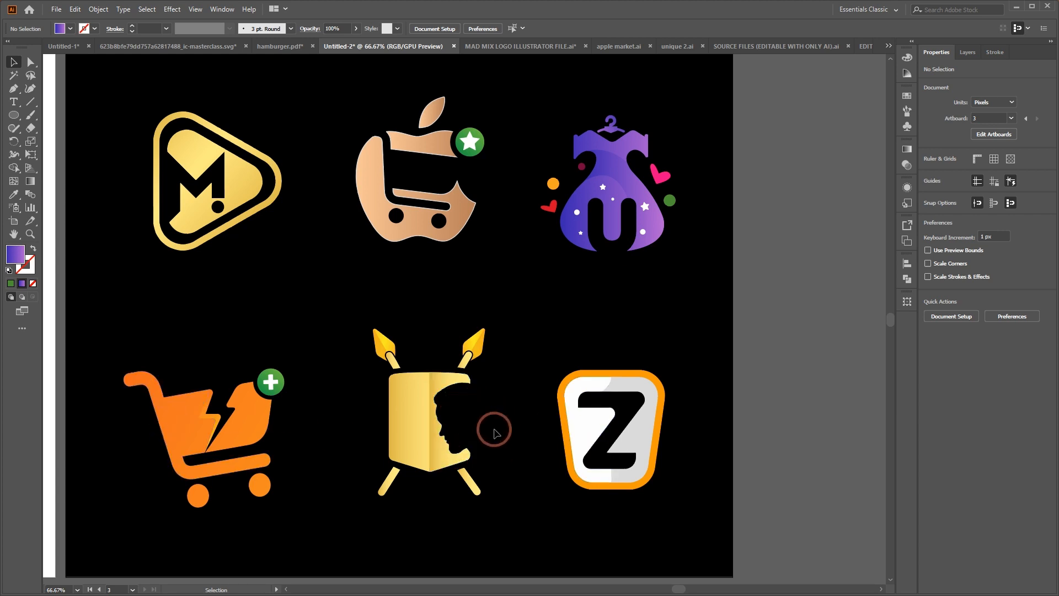
# Examine the face silhouette cut into the shield-and-spears logo up close
pyautogui.click(461, 426)
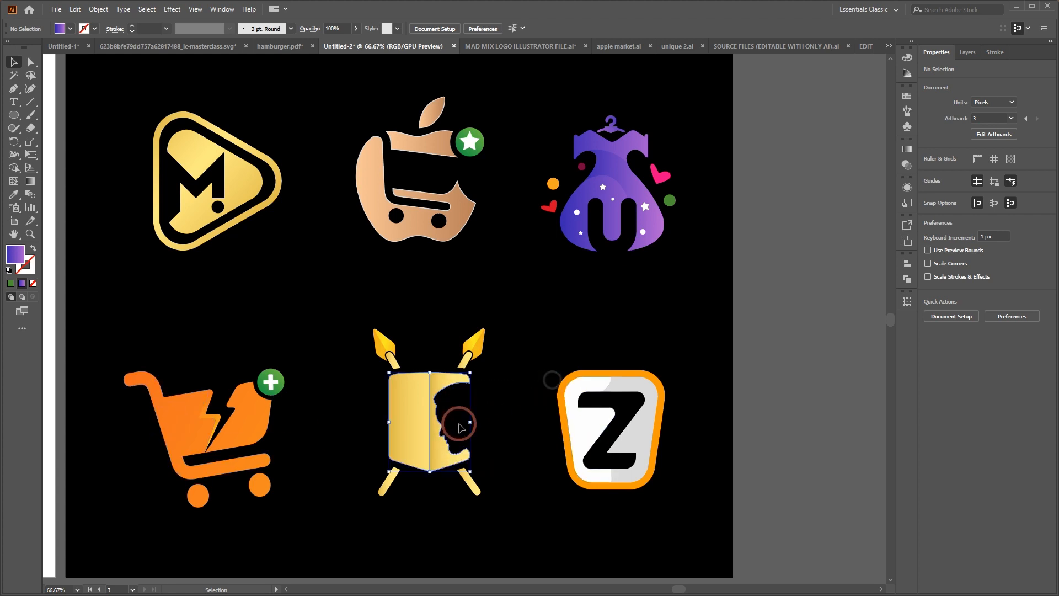
pyautogui.click(488, 402)
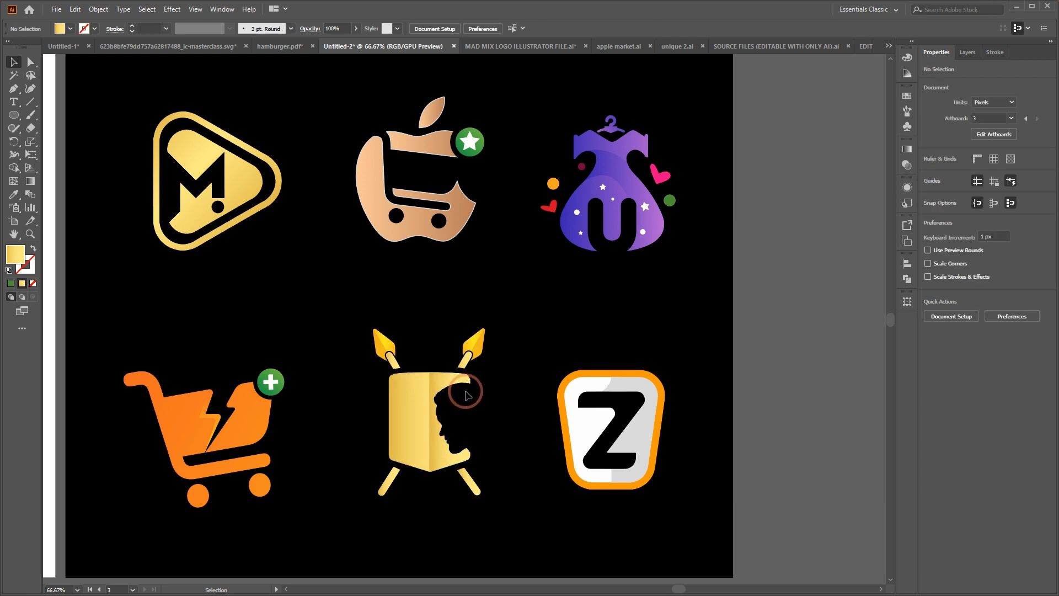
pyautogui.scroll(3, 485, 433)
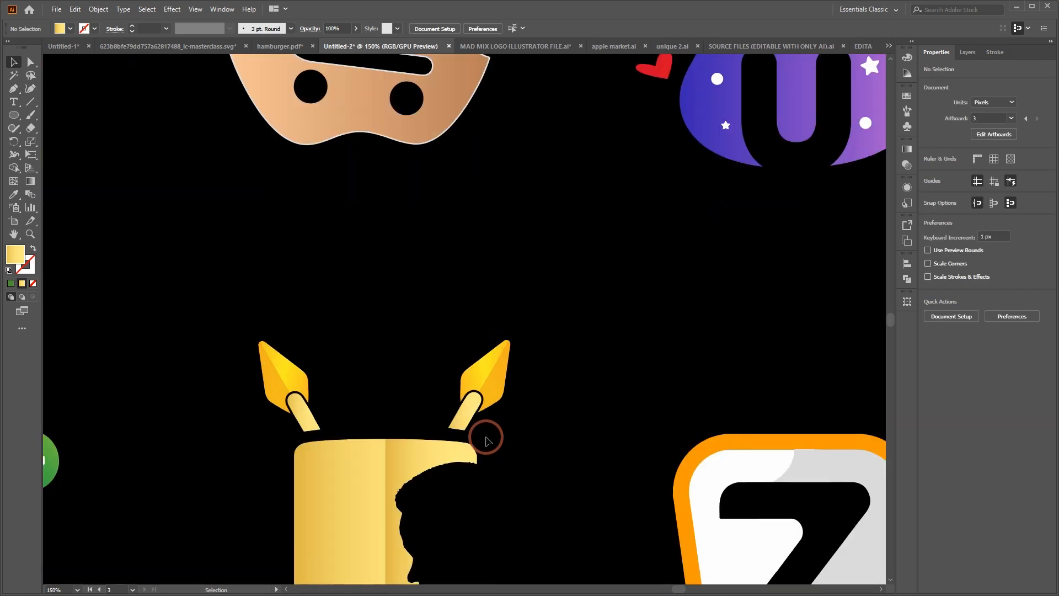
pyautogui.scroll(-3, 485, 441)
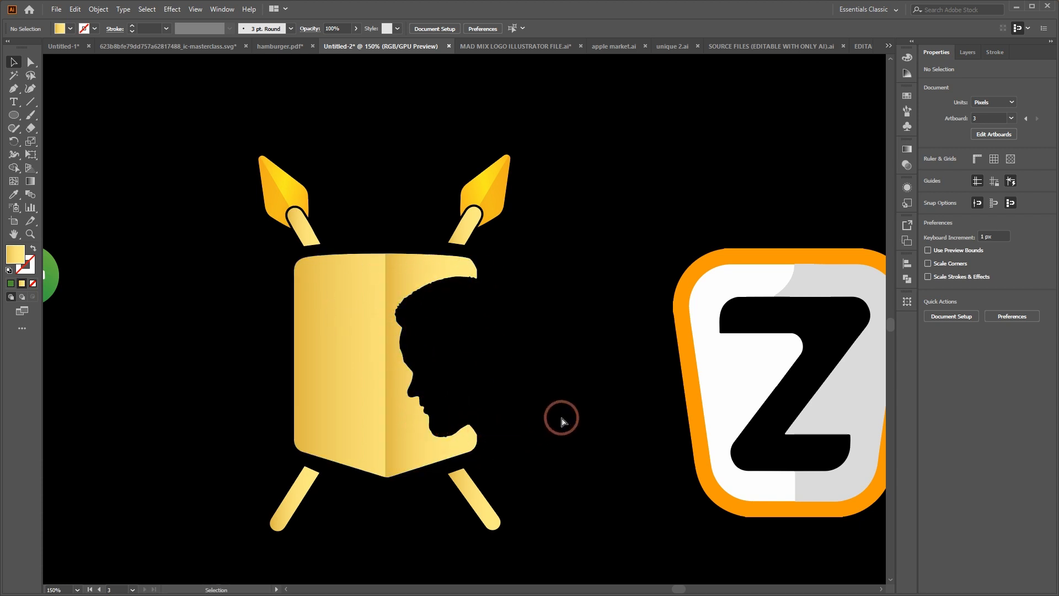
pyautogui.hotkey('ctrl', '-')
pyautogui.hotkey('ctrl', '-')
pyautogui.hotkey('ctrl', '-')
pyautogui.scroll(2, 556, 405)
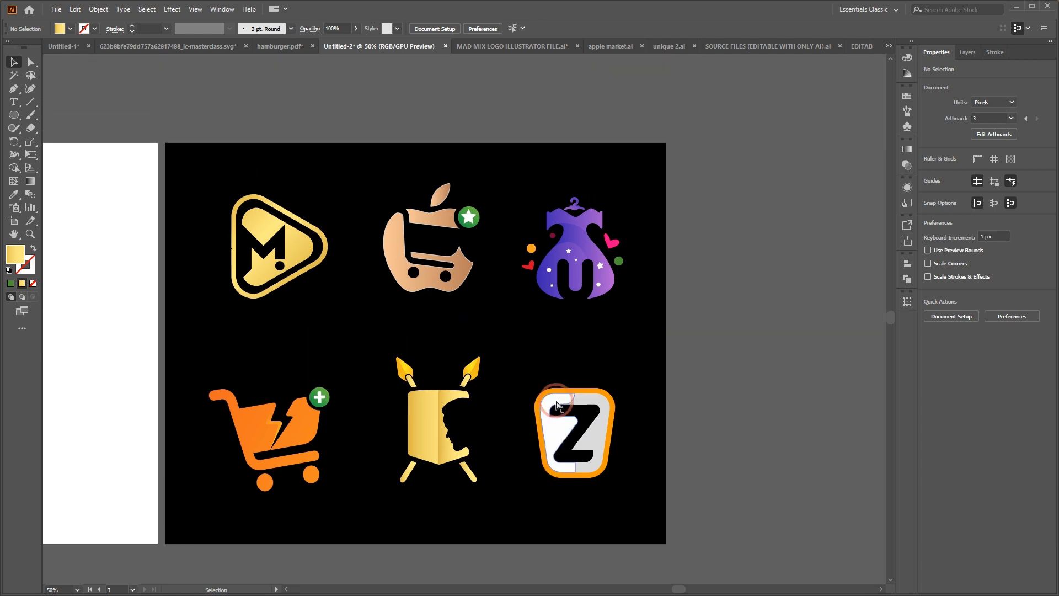
pyautogui.hscroll(-2, 556, 405)
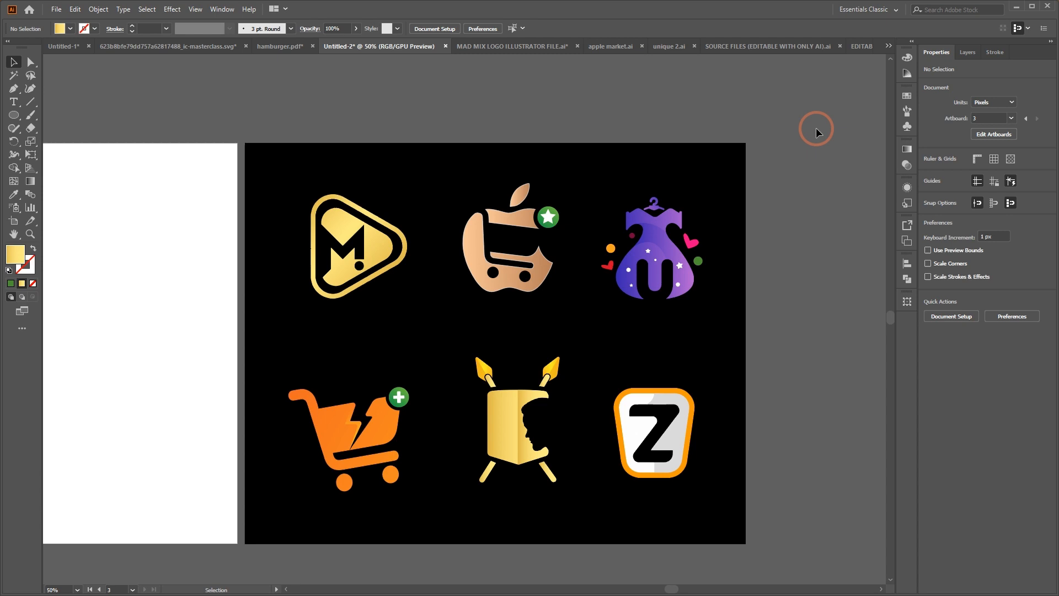
pyautogui.hscroll(-5, 543, 384)
pyautogui.hscroll(4, 543, 383)
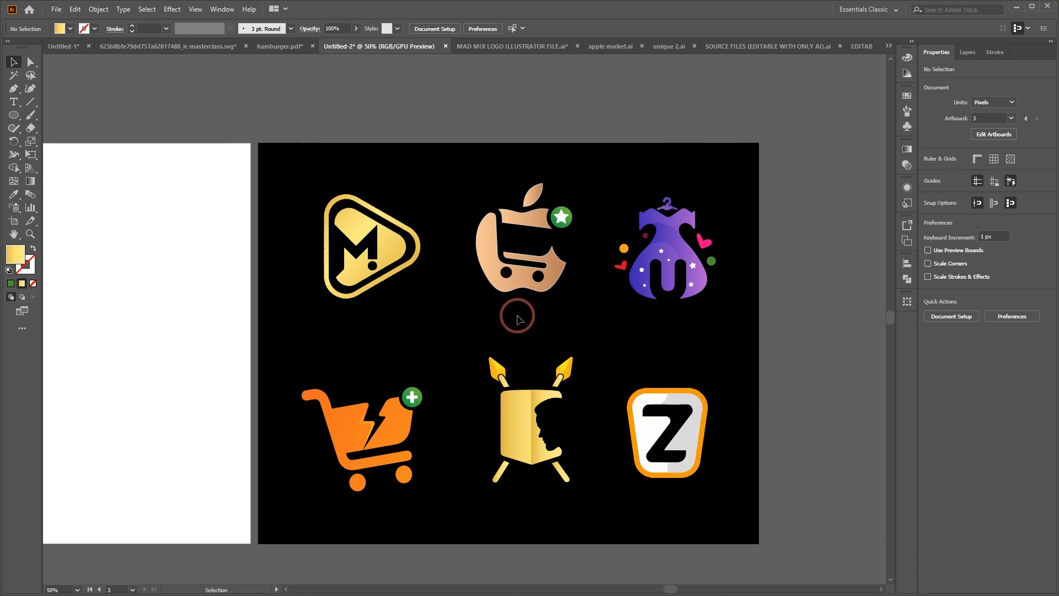
pyautogui.hscroll(-2, 516, 320)
pyautogui.scroll(1, 516, 319)
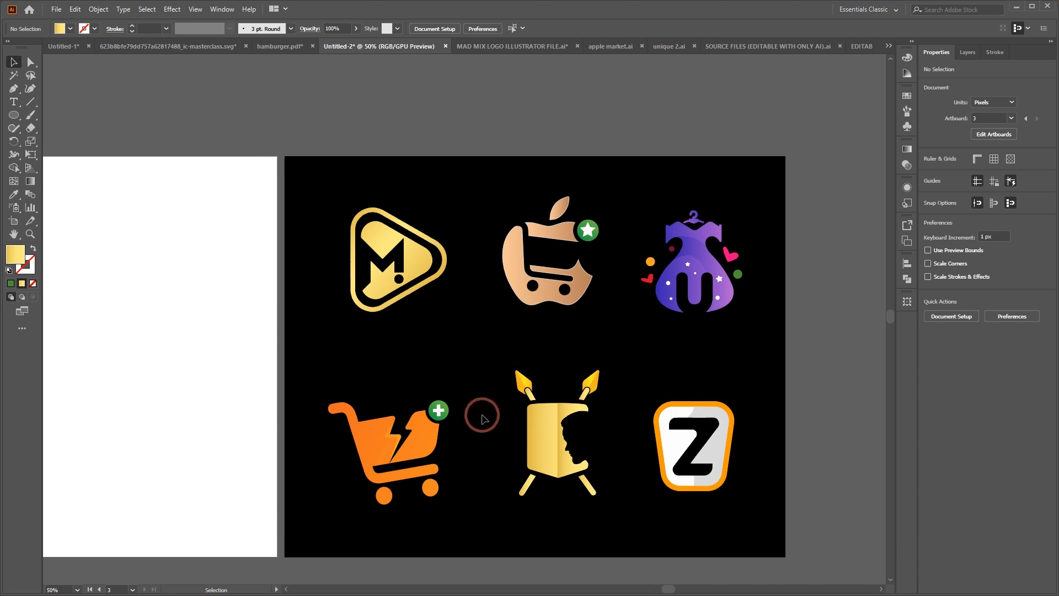
pyautogui.hscroll(2, 501, 393)
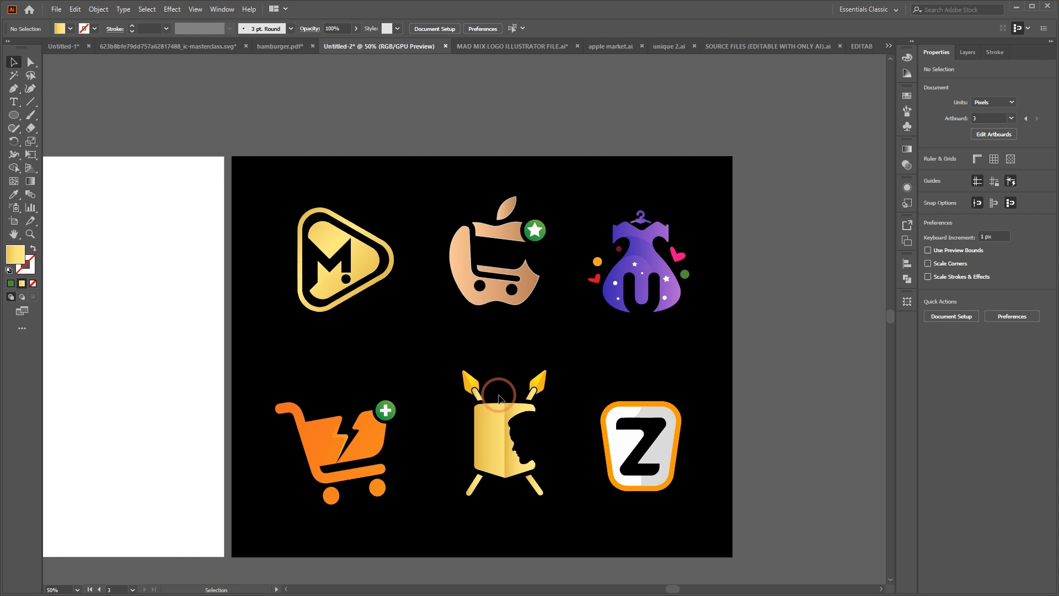
pyautogui.hscroll(-3, 499, 392)
pyautogui.scroll(-3, 500, 395)
pyautogui.scroll(2, 499, 396)
pyautogui.hscroll(-1, 499, 396)
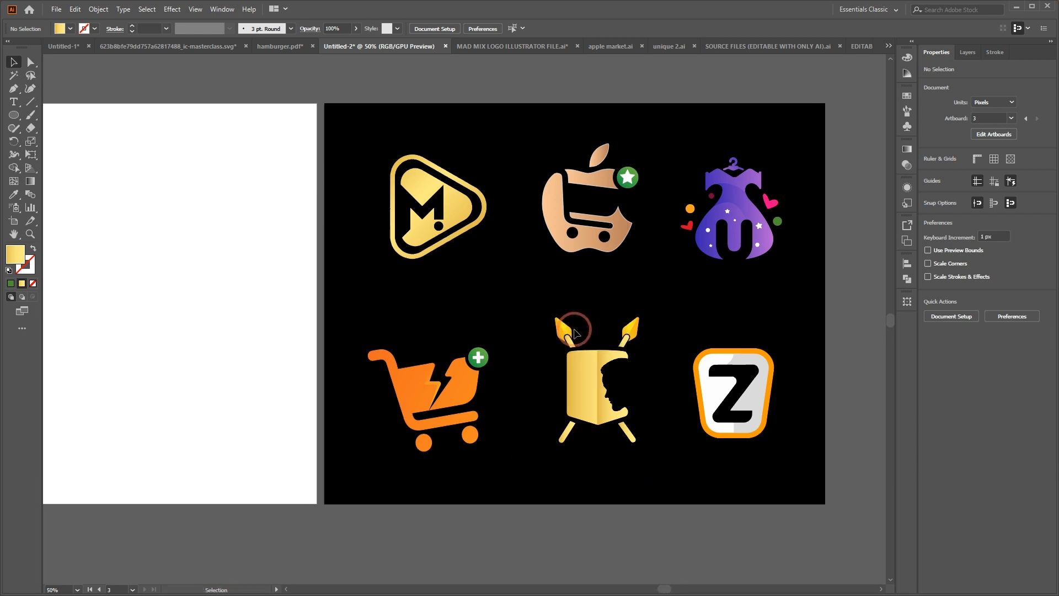
pyautogui.hscroll(-5, 571, 328)
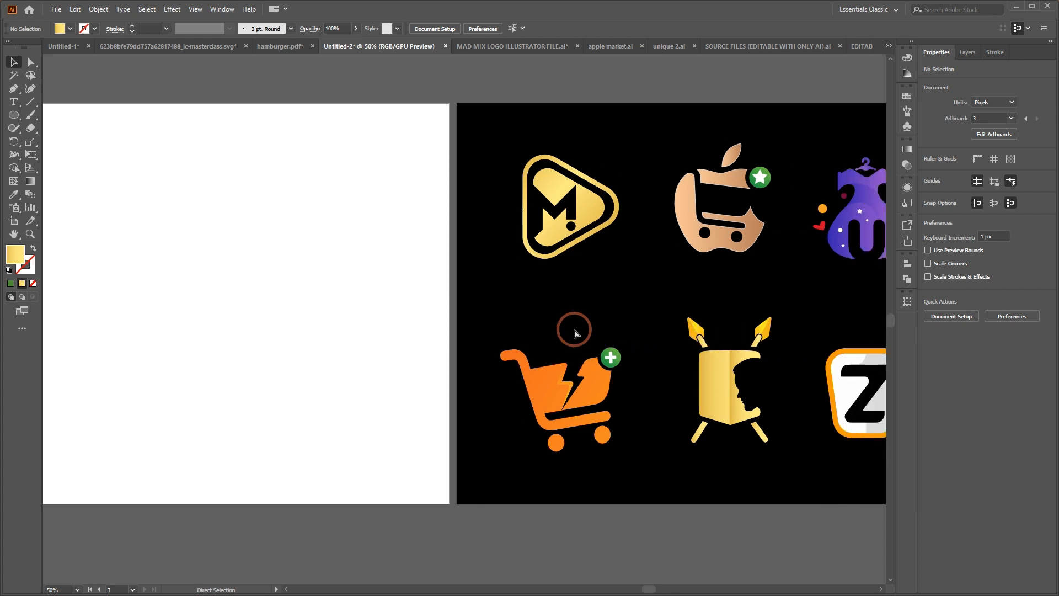
pyautogui.hscroll(4, 568, 321)
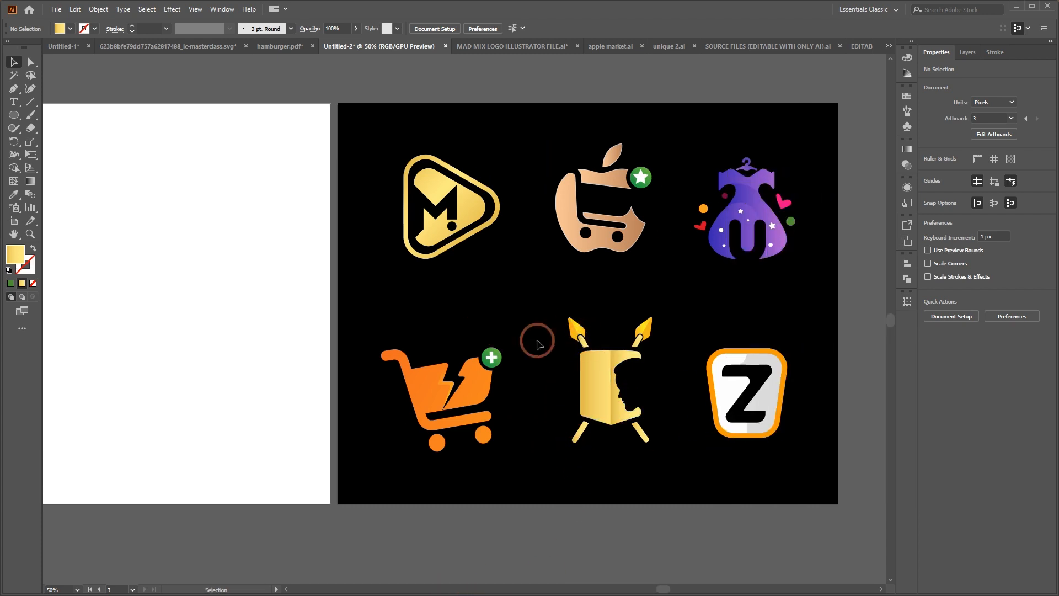
# Switch to Photos, review the Dr. Legend Clothing concept sheet M9.jpg, and close it
pyautogui.click(1014, 6)
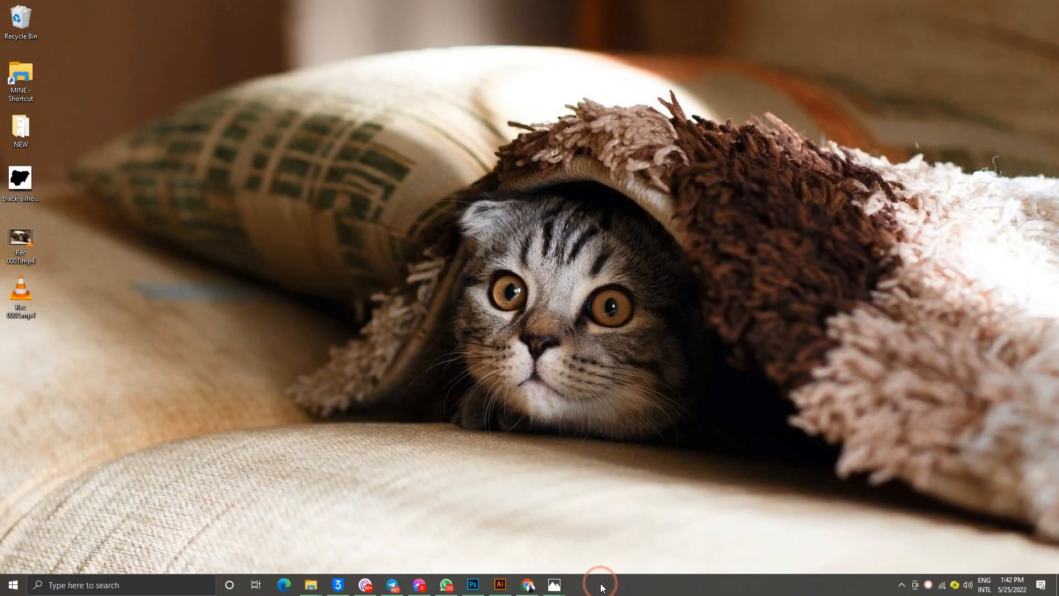
pyautogui.moveTo(555, 582)
pyautogui.click(554, 558)
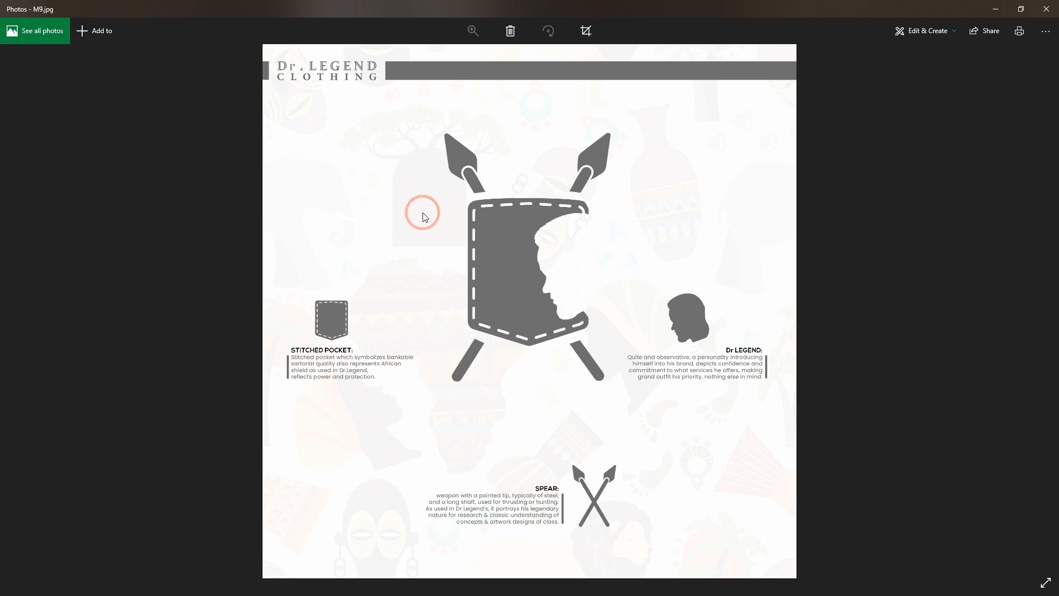
pyautogui.click(1046, 9)
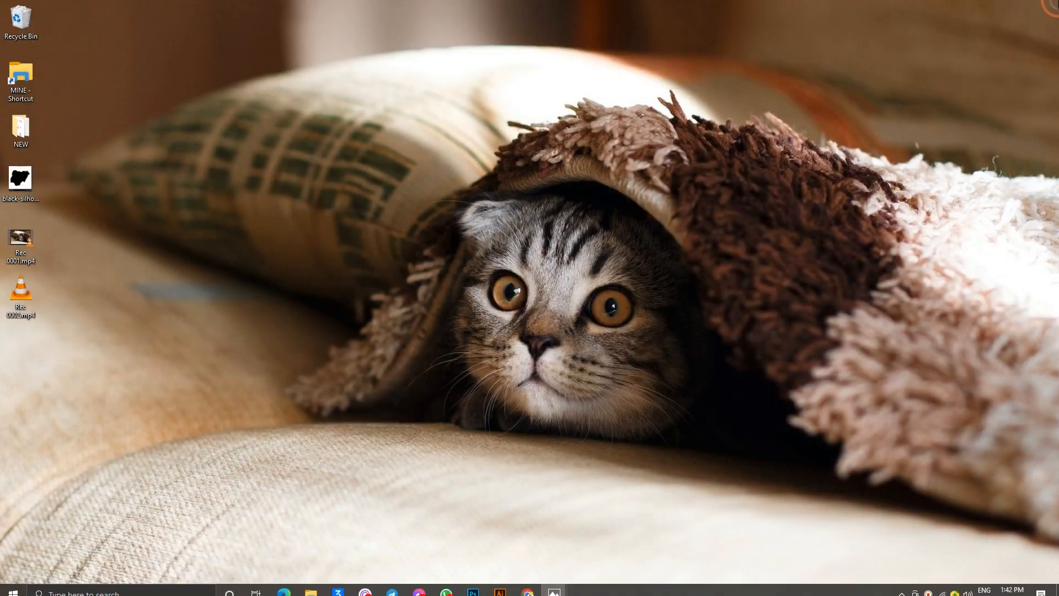
# Review the gold shield-and-spears logo on its red background in M5.jpg and close the image
pyautogui.moveTo(553, 583)
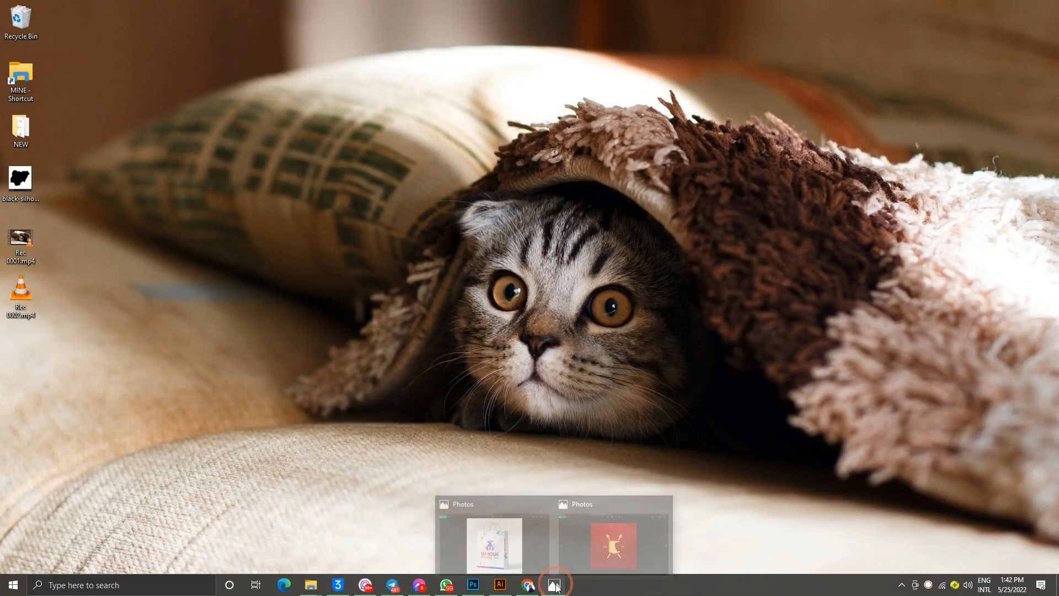
pyautogui.click(597, 546)
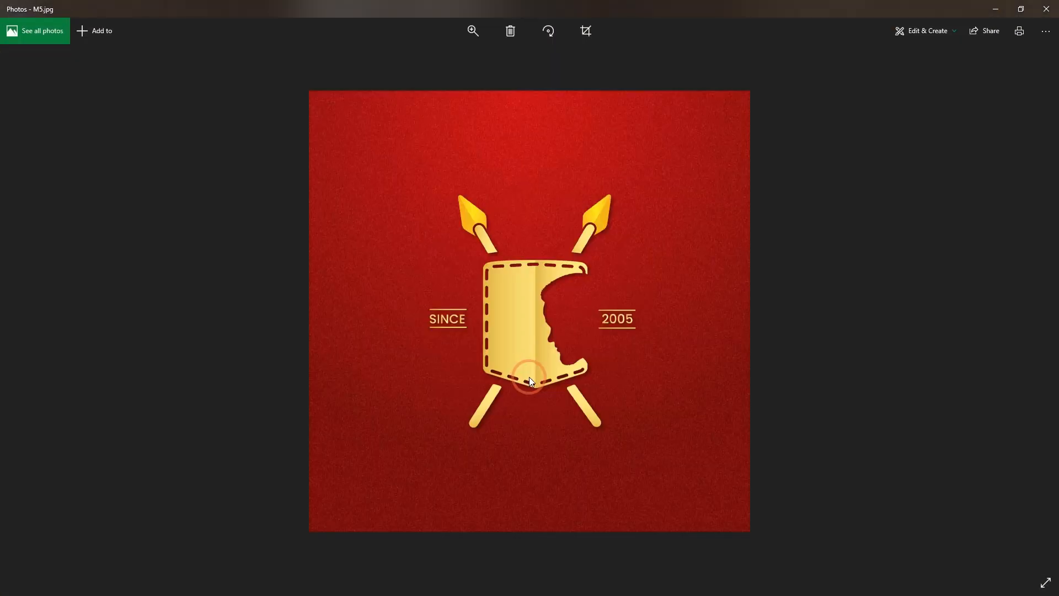
pyautogui.click(1046, 8)
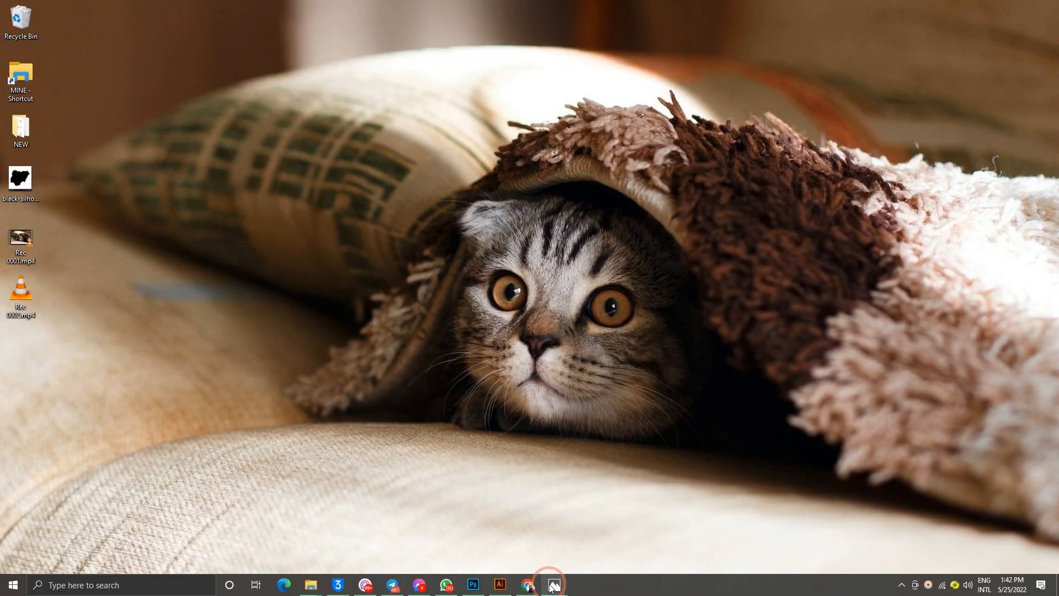
# Review the Unique Clothing Line shopping bag mockup in M3.jpg and minimize the window
pyautogui.moveTo(553, 584)
pyautogui.click(504, 533)
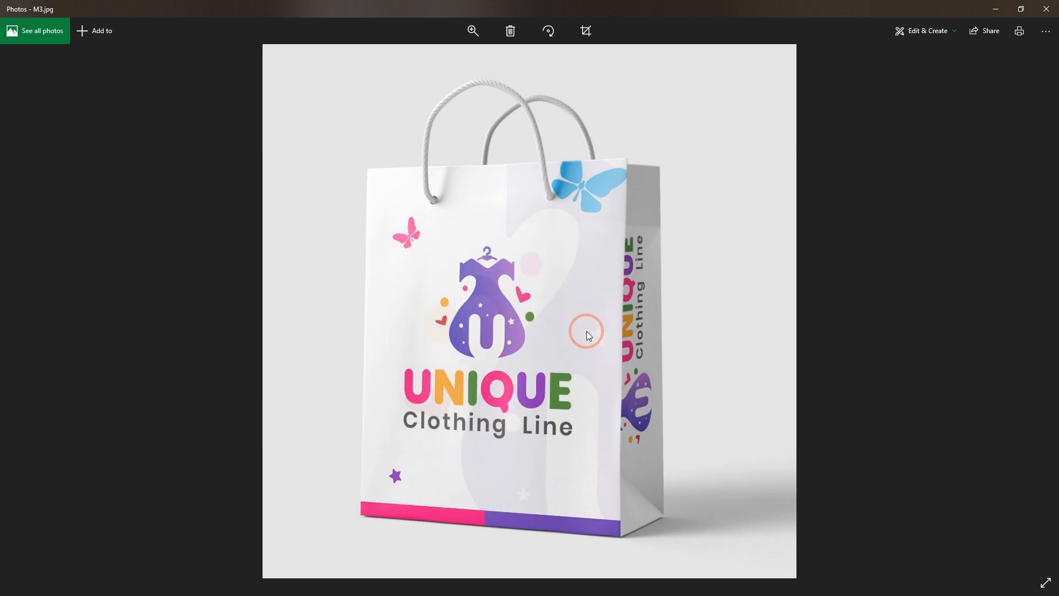
pyautogui.click(1001, 6)
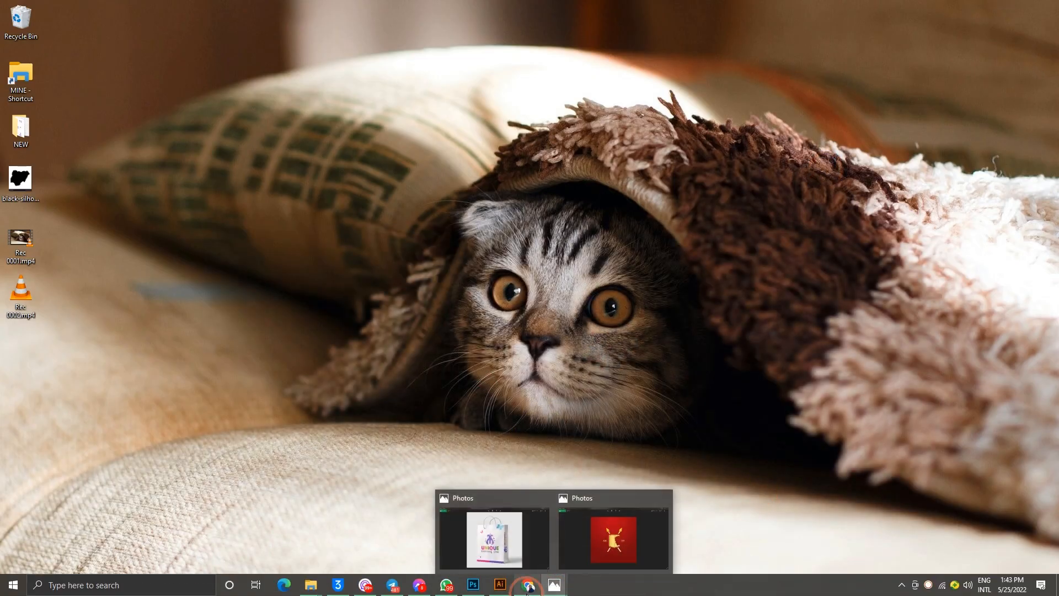
# Check the Chrome and Photoshop windows and switch back to the logo document in Illustrator
pyautogui.click(527, 585)
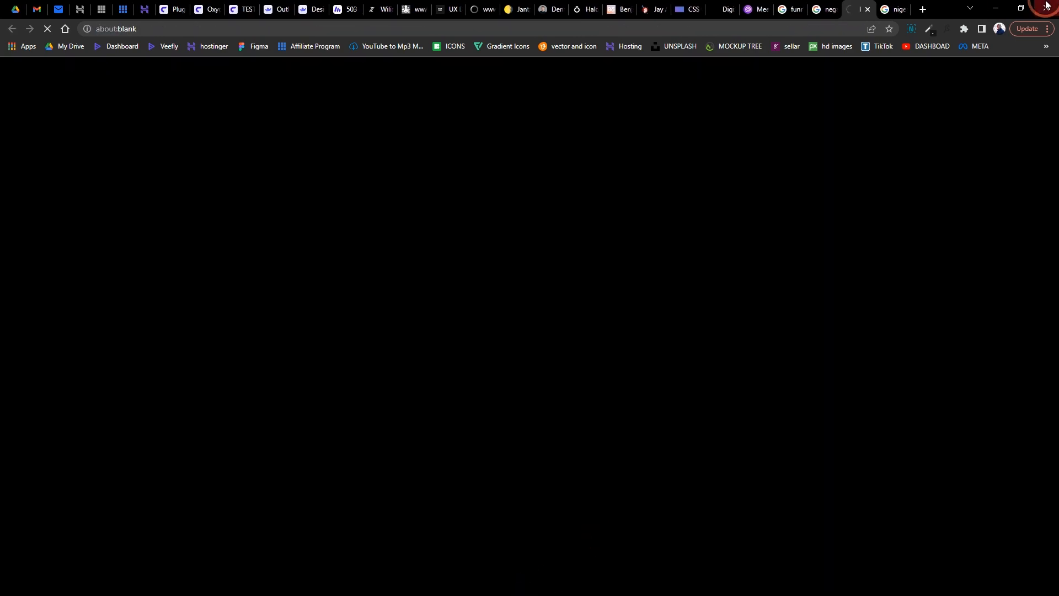
pyautogui.click(995, 8)
pyautogui.click(472, 584)
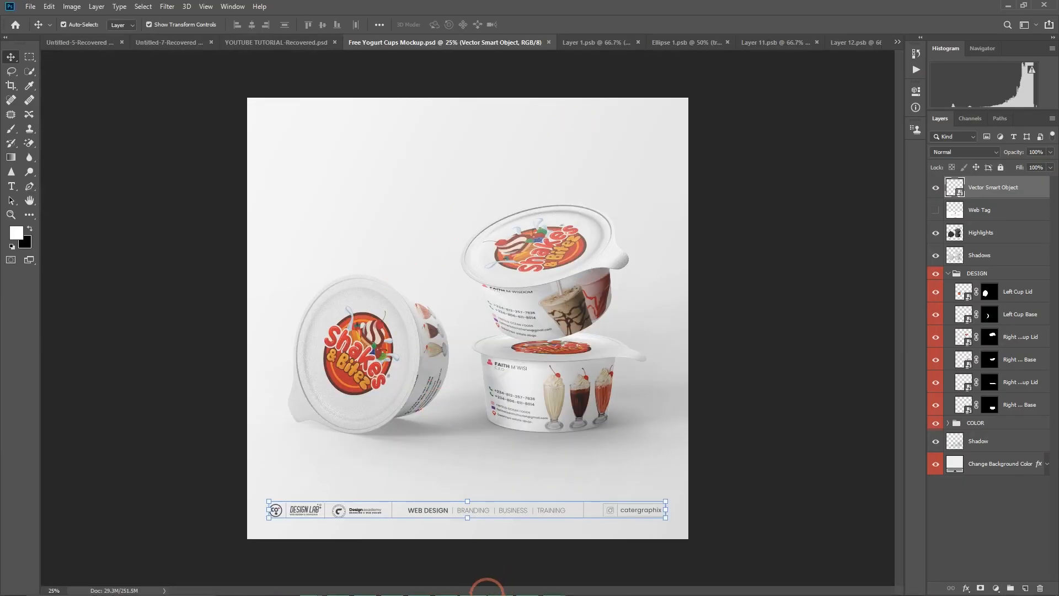
pyautogui.click(1007, 5)
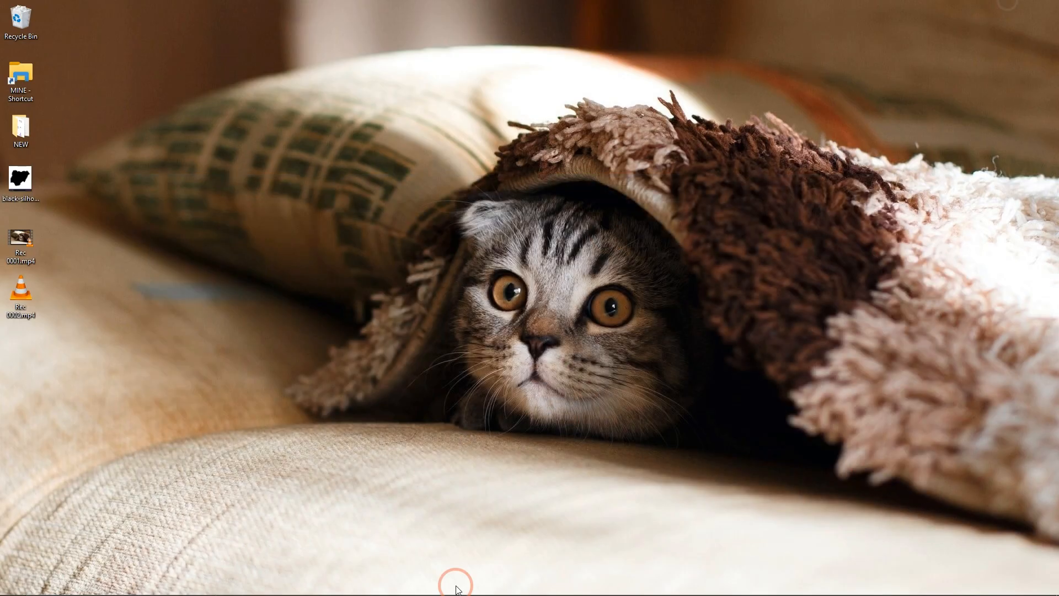
pyautogui.click(496, 586)
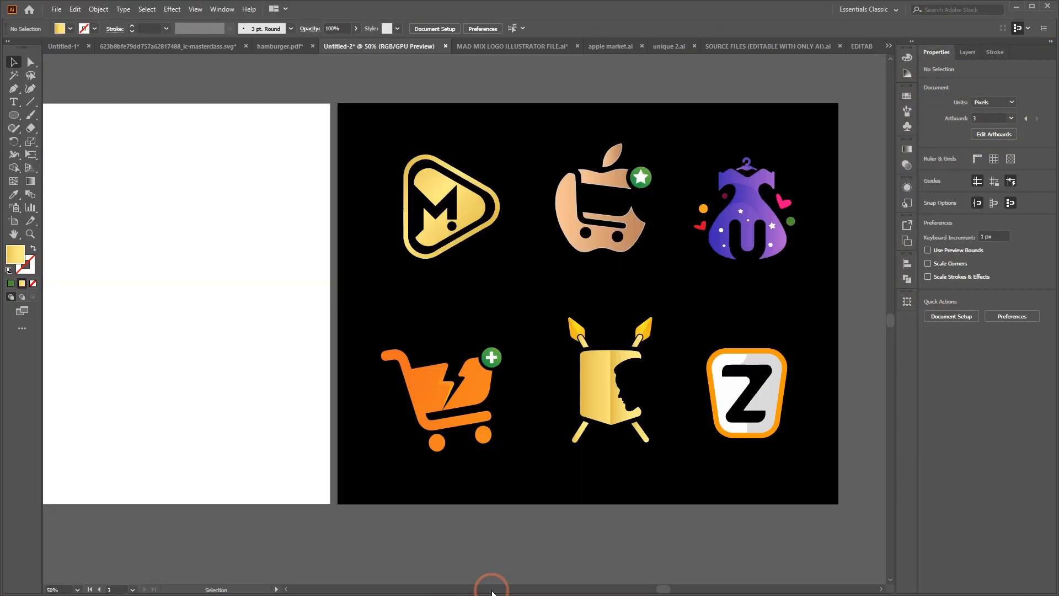
# Add the letter N as a text object on the white artboard in 12 pt Myriad Pro Regular
pyautogui.hscroll(-5, 453, 375)
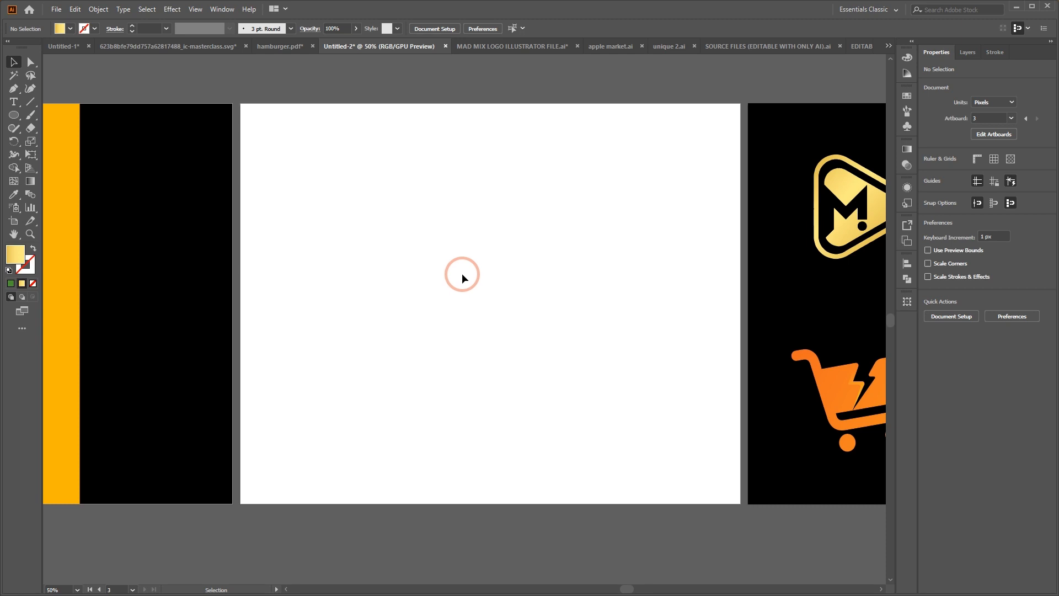
pyautogui.click(14, 103)
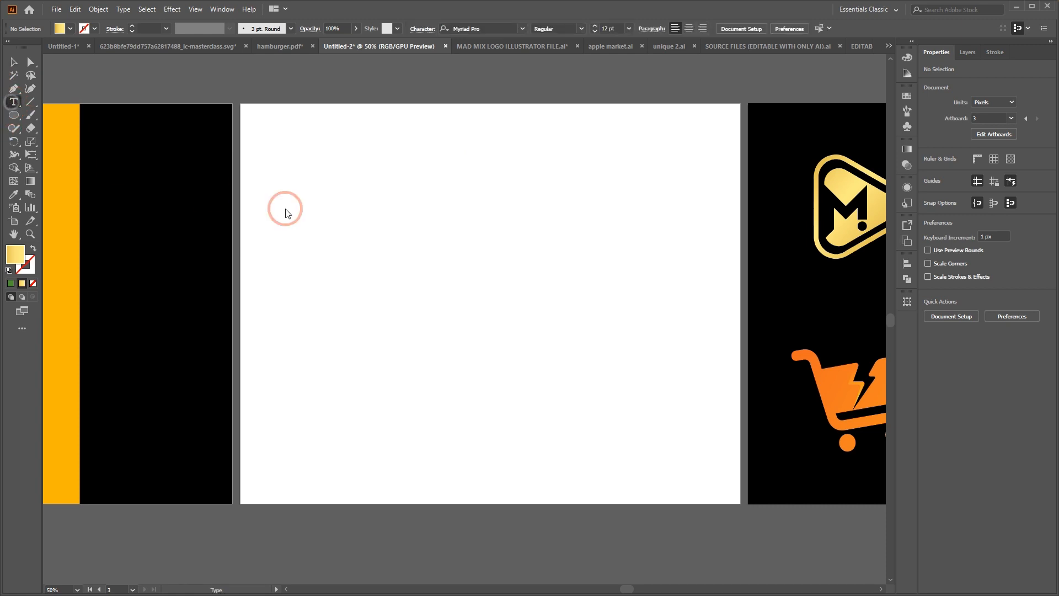
pyautogui.click(392, 287)
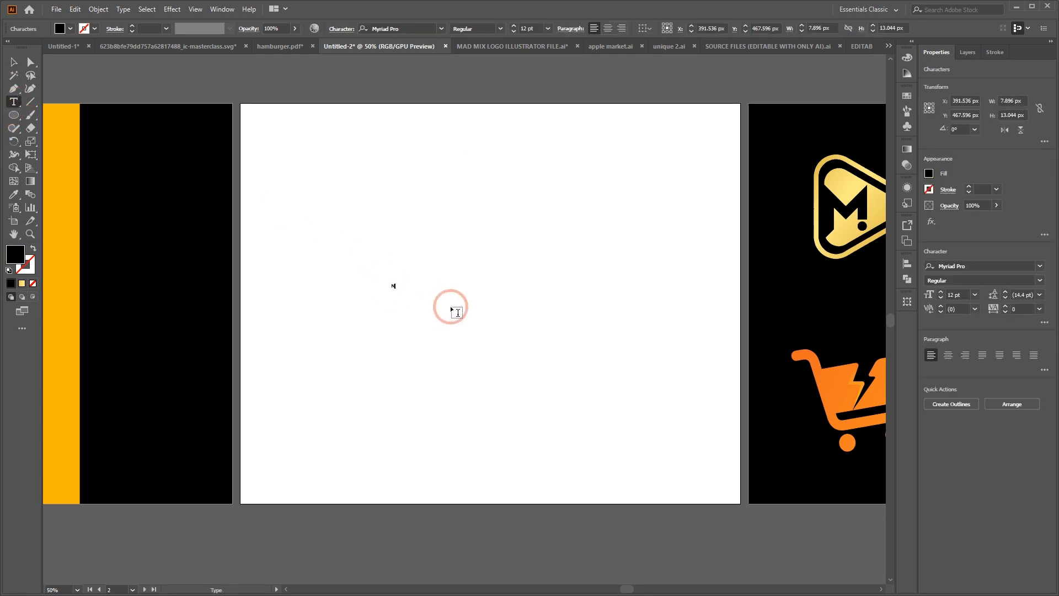
pyautogui.click(9, 57)
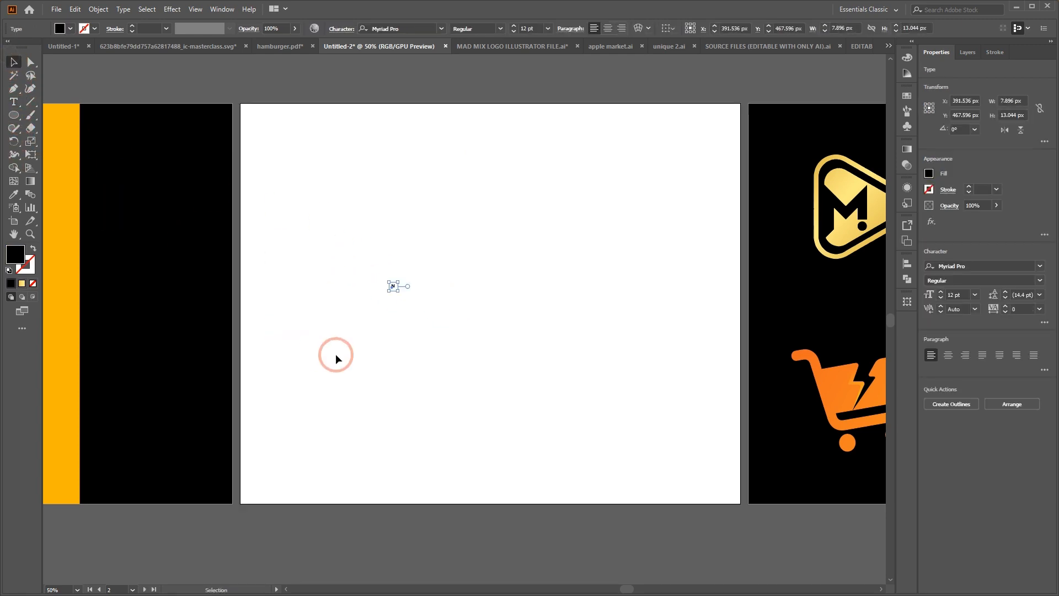
# Enlarge the N on the white artboard to about 243 pt and replace it with a lowercase n
pyautogui.moveTo(400, 288); pyautogui.dragTo(473, 302)
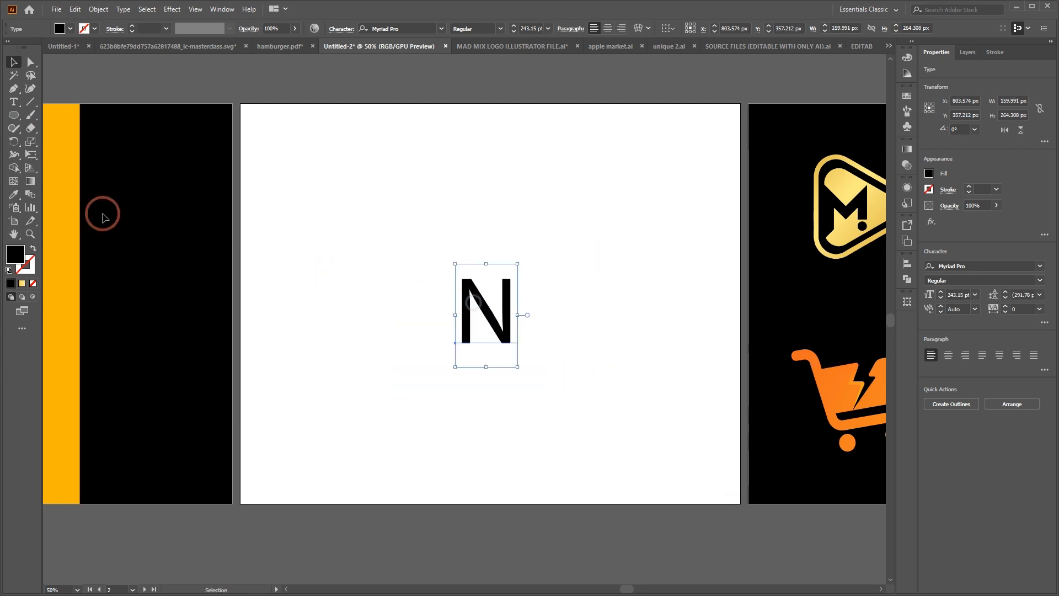
pyautogui.click(21, 107)
pyautogui.click(502, 320)
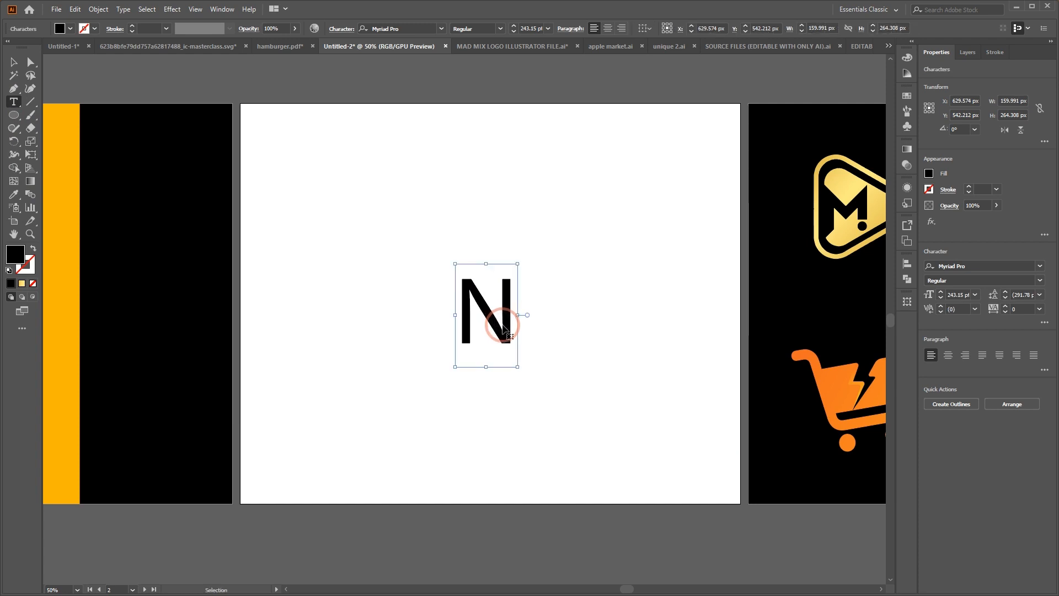
pyautogui.hotkey('ctrl', 'a')
pyautogui.write('N')
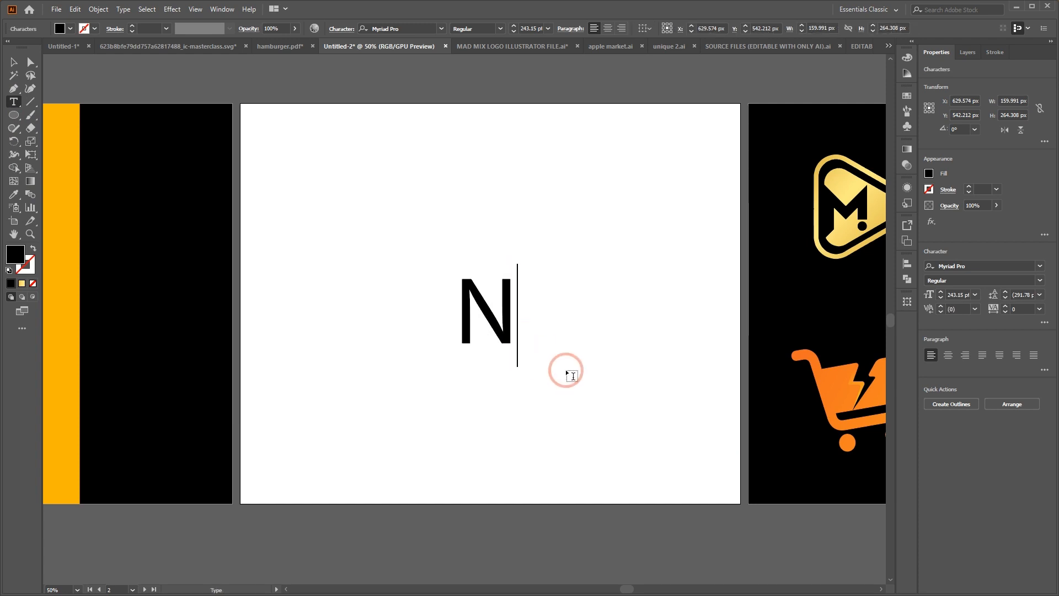
pyautogui.press('BackSpace')
pyautogui.write('n')
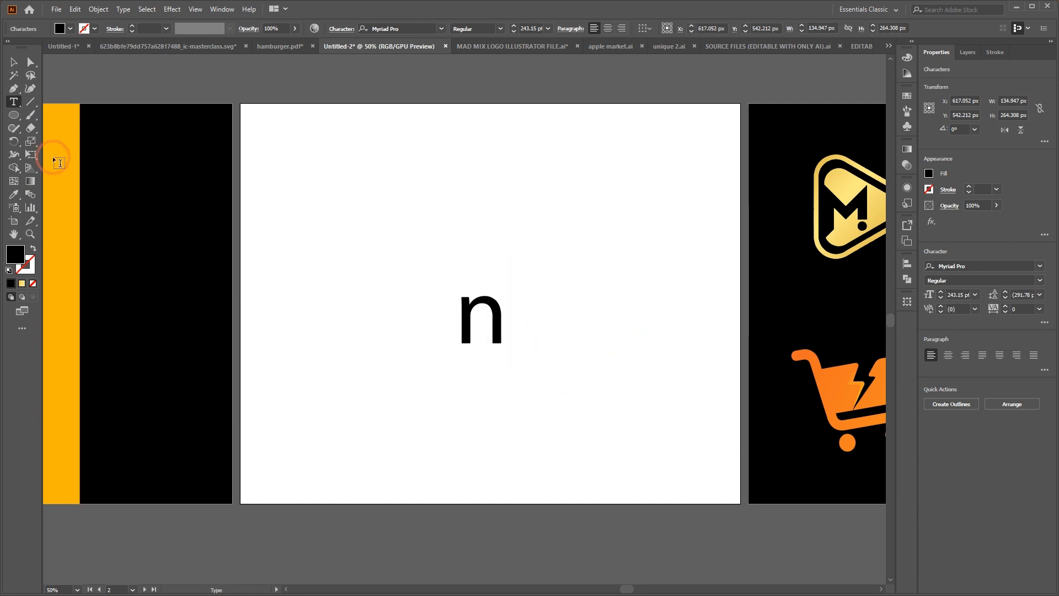
# Enlarge the lowercase n to about 534 pt near the artboard's centre and convert it to outlines
pyautogui.click(12, 63)
pyautogui.click(535, 361)
pyautogui.moveTo(478, 373); pyautogui.dragTo(451, 317)
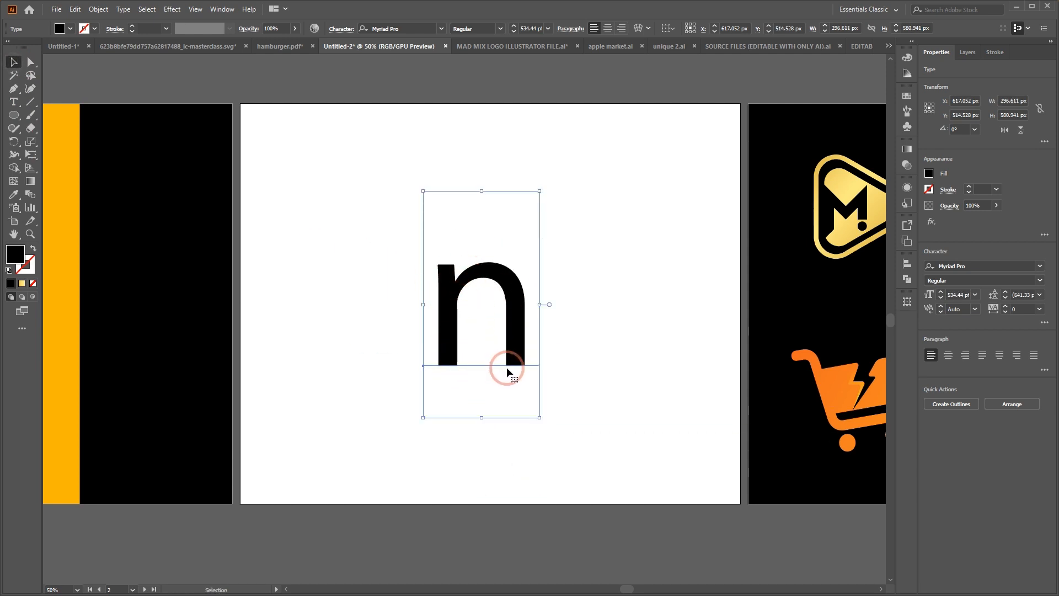
pyautogui.scroll(1, 530, 320)
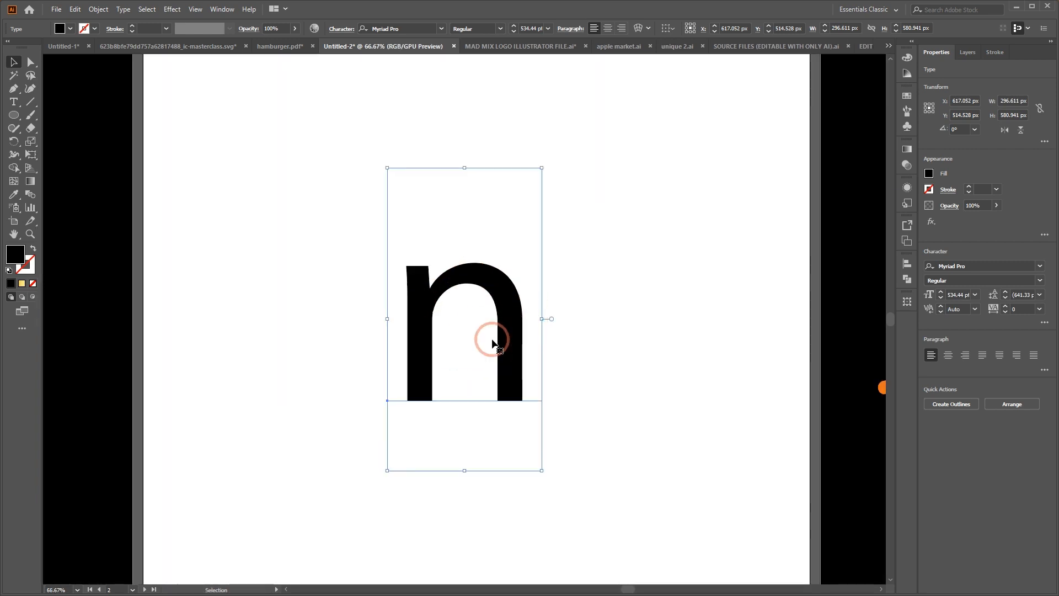
pyautogui.press('a')
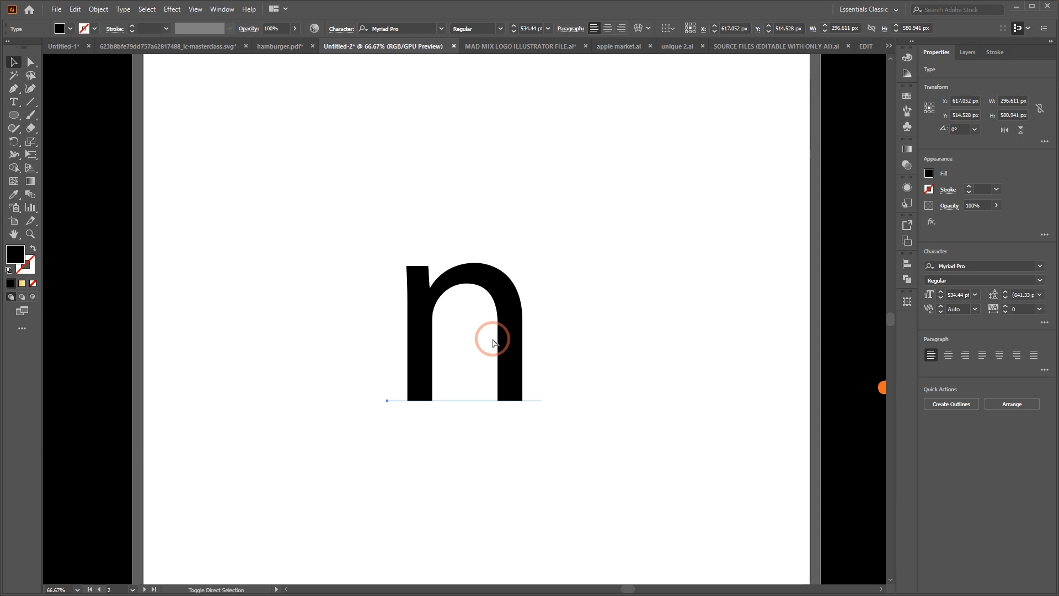
pyautogui.hotkey('ctrl', 'shift', 'o')
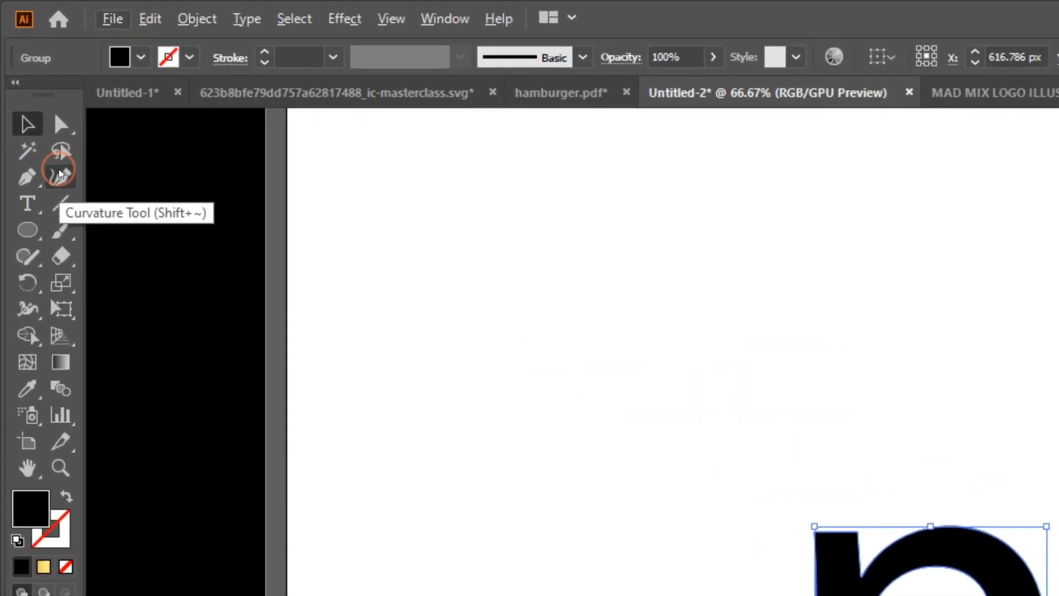
# With the Curvature tool, delete all anchor points of the n's inner arch to fill its opening
pyautogui.click(31, 91)
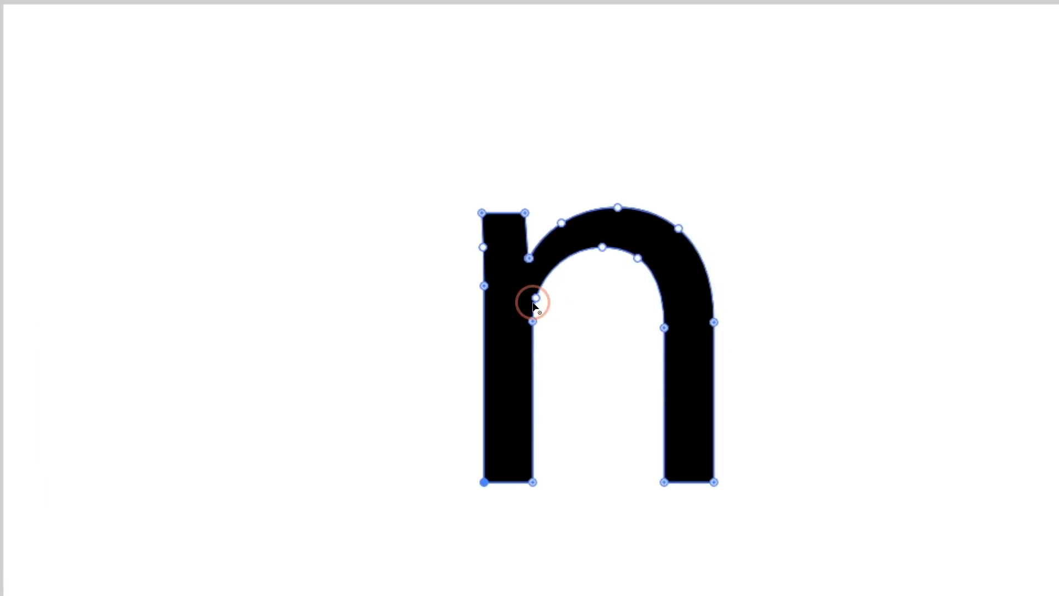
pyautogui.click(628, 386)
pyautogui.press('Delete')
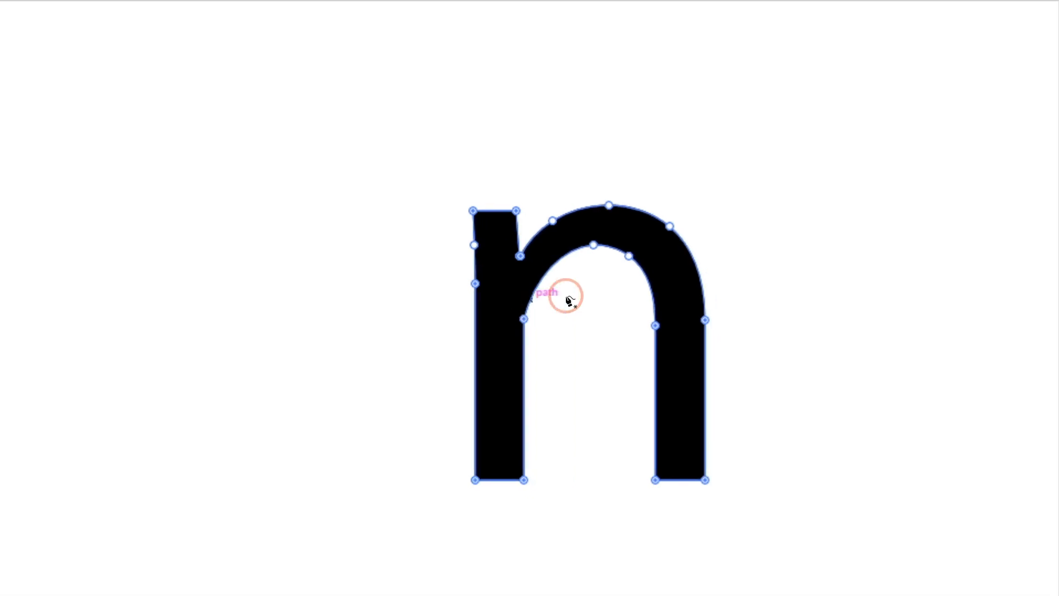
pyautogui.click(598, 244)
pyautogui.press('Delete')
pyautogui.click(537, 296)
pyautogui.press('Delete')
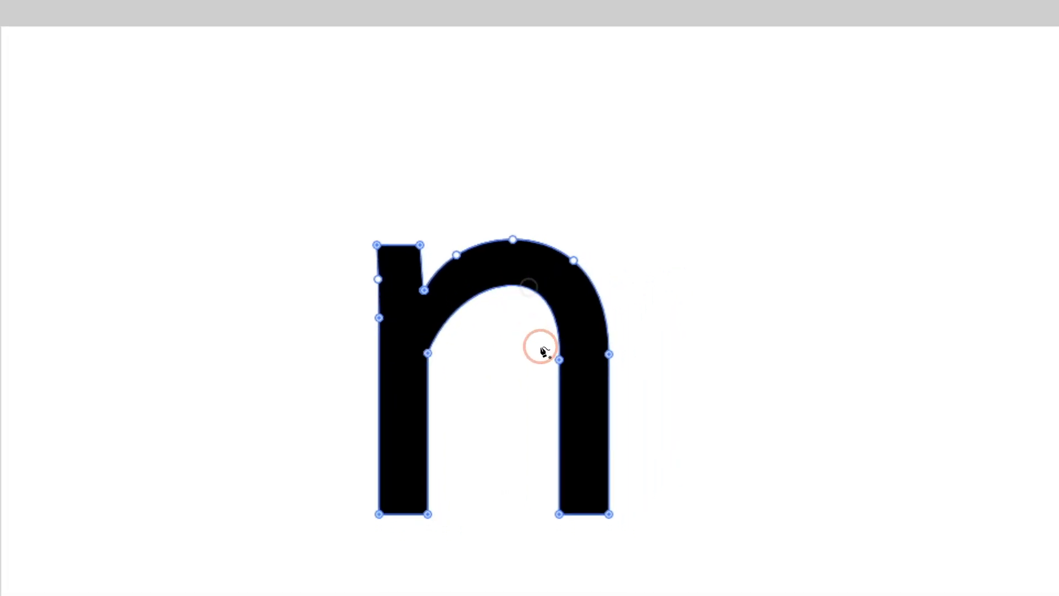
pyautogui.click(564, 365)
pyautogui.press('Delete')
pyautogui.click(512, 288)
pyautogui.press('Delete')
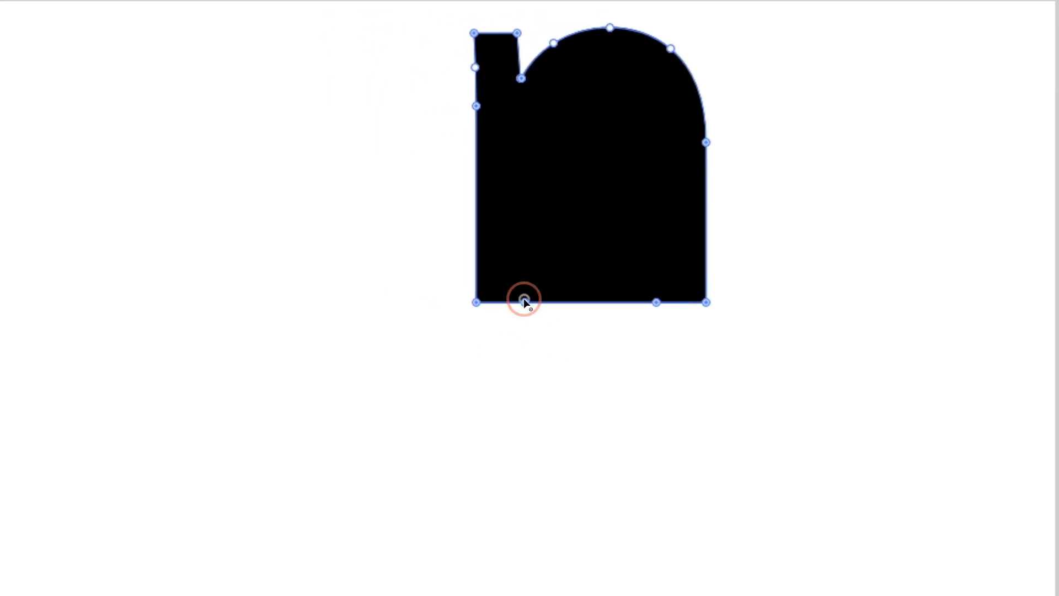
# Delete the two leftover anchor points in the middle of the n shape's bottom edge
pyautogui.click(524, 302)
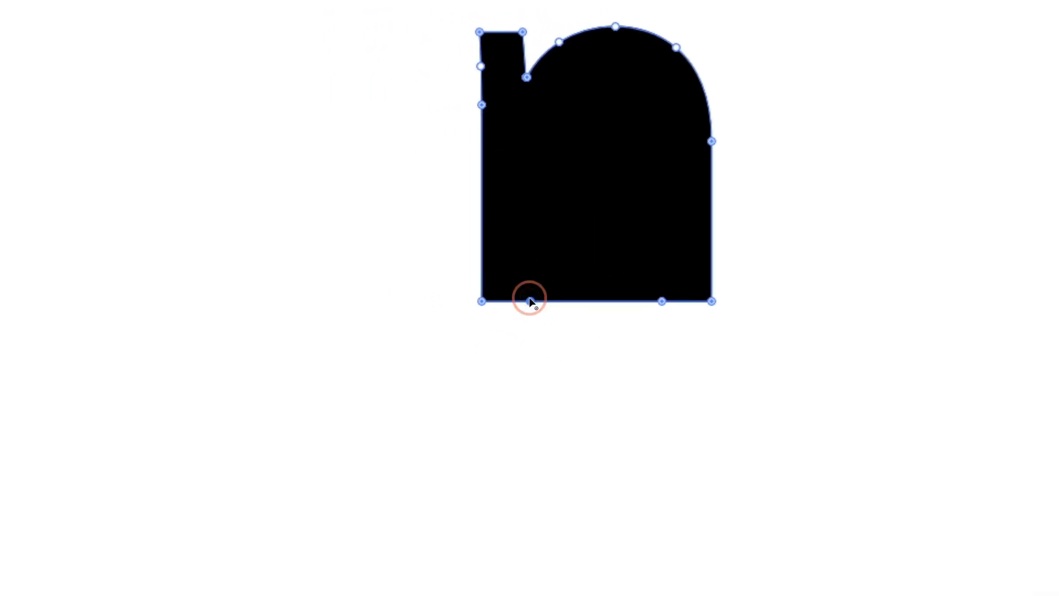
pyautogui.press('Delete')
pyautogui.click(656, 302)
pyautogui.press('Delete')
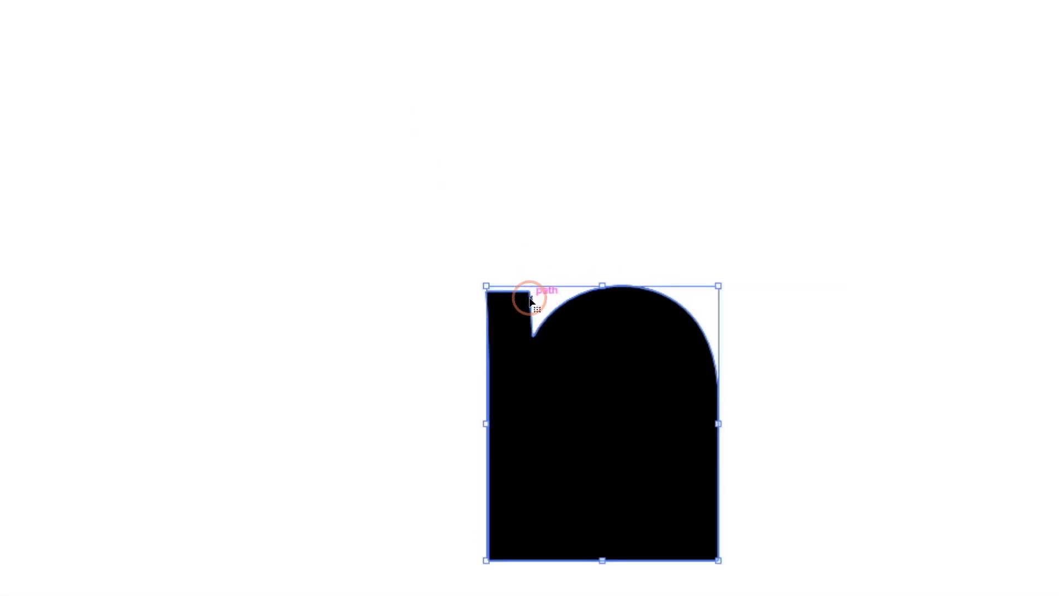
# Straighten the n's stem by adjusting its two top corner anchor points with the Curvature tool
pyautogui.hotkey('ctrl', '+')
pyautogui.hotkey('ctrl', '+')
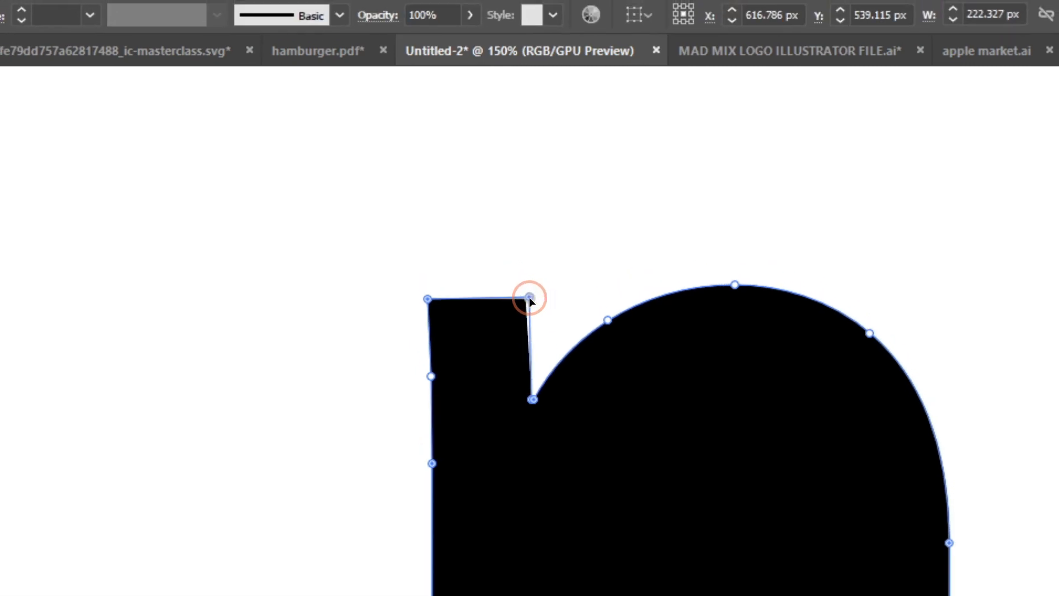
pyautogui.moveTo(528, 298); pyautogui.dragTo(531, 297)
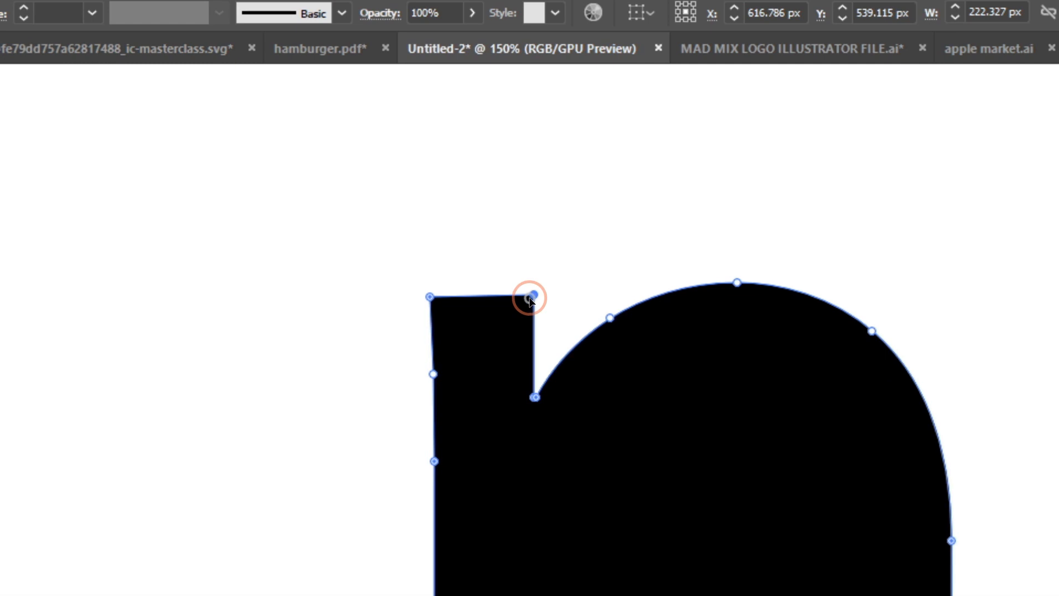
pyautogui.moveTo(529, 299); pyautogui.dragTo(530, 297)
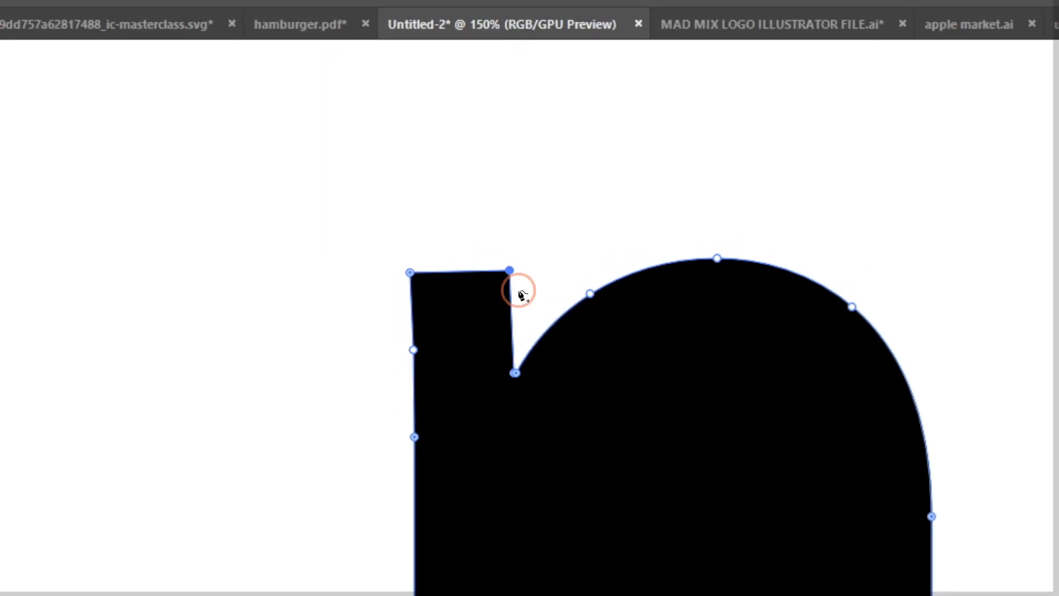
pyautogui.moveTo(529, 298); pyautogui.dragTo(533, 298)
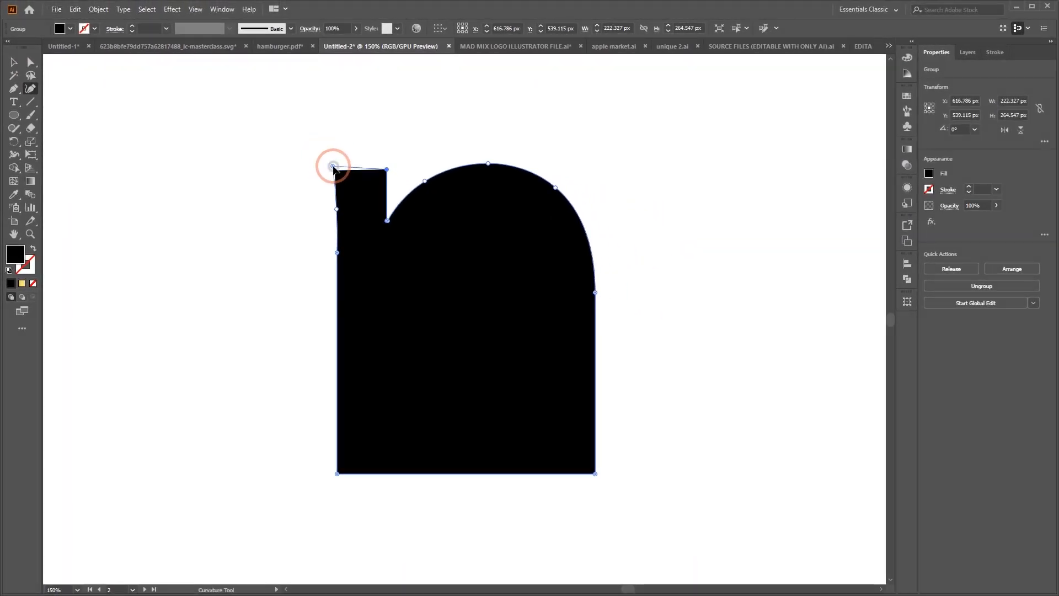
pyautogui.moveTo(334, 167); pyautogui.dragTo(335, 170)
pyautogui.click(15, 62)
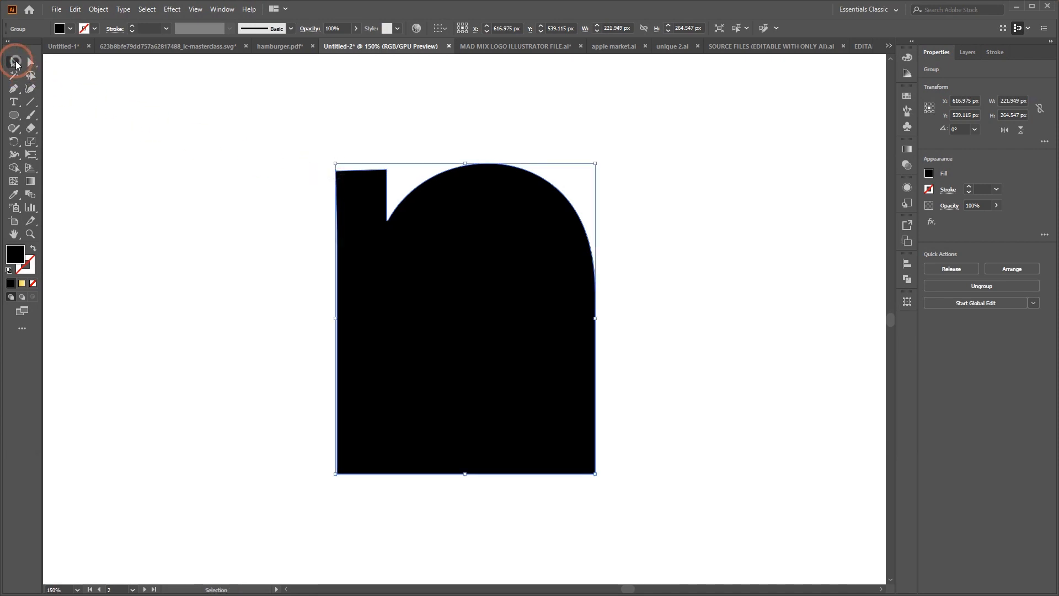
# Reduce the n shape's height to about 219 px from its top edge, keeping the width
pyautogui.click(779, 172)
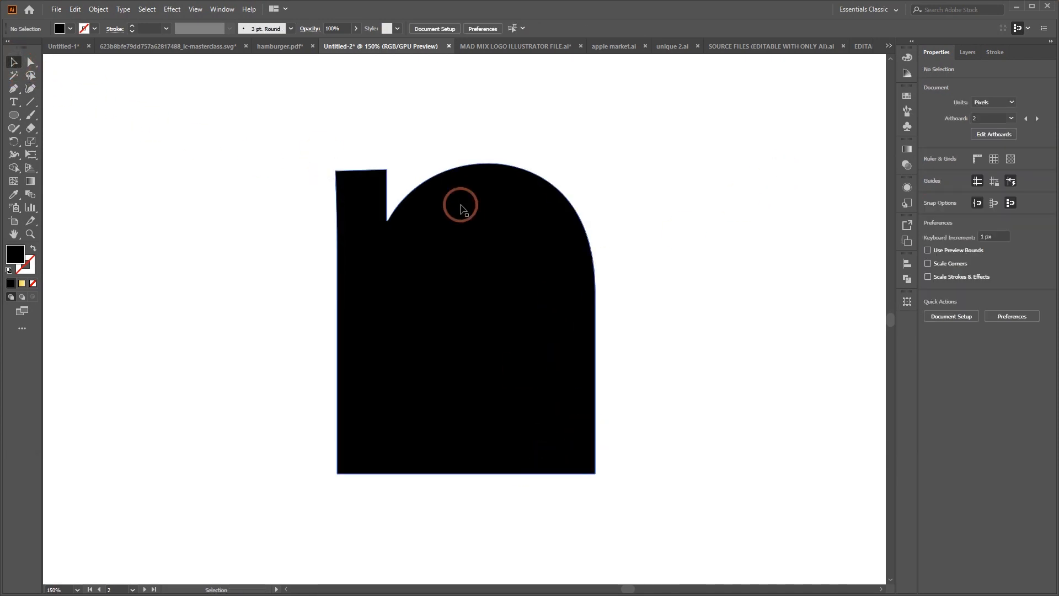
pyautogui.click(474, 237)
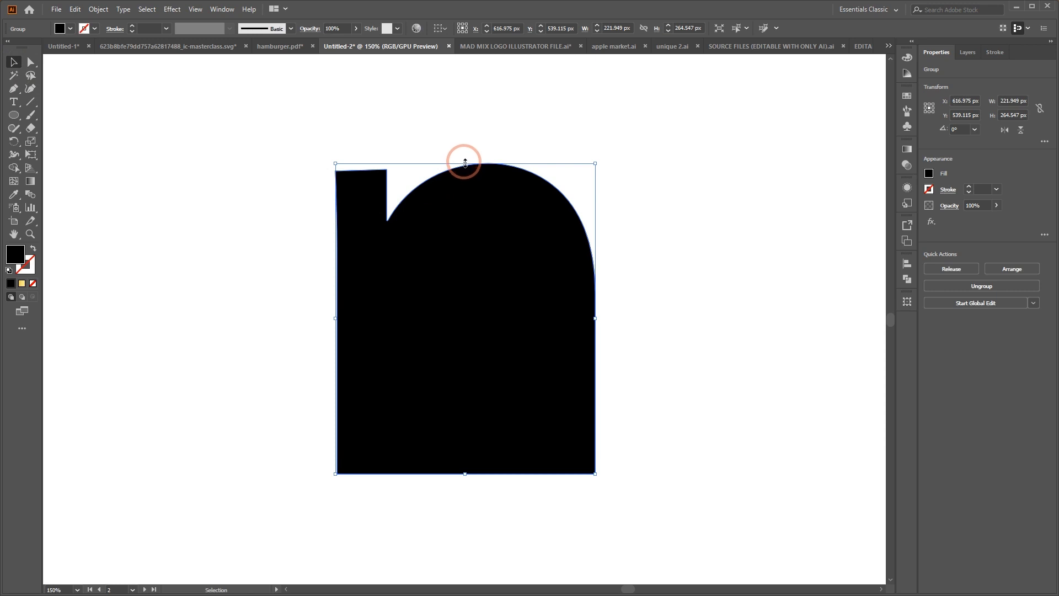
pyautogui.moveTo(465, 162); pyautogui.dragTo(464, 217)
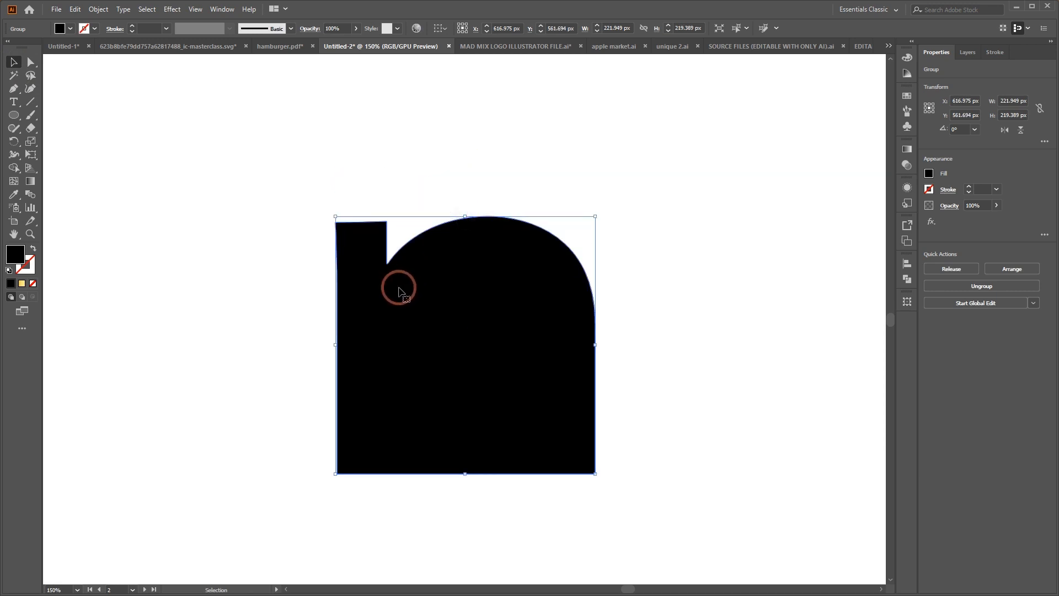
# Smooth the arch's outer curve beside the stem notch with the Curvature tool and deselect the shape
pyautogui.click(26, 87)
pyautogui.click(406, 245)
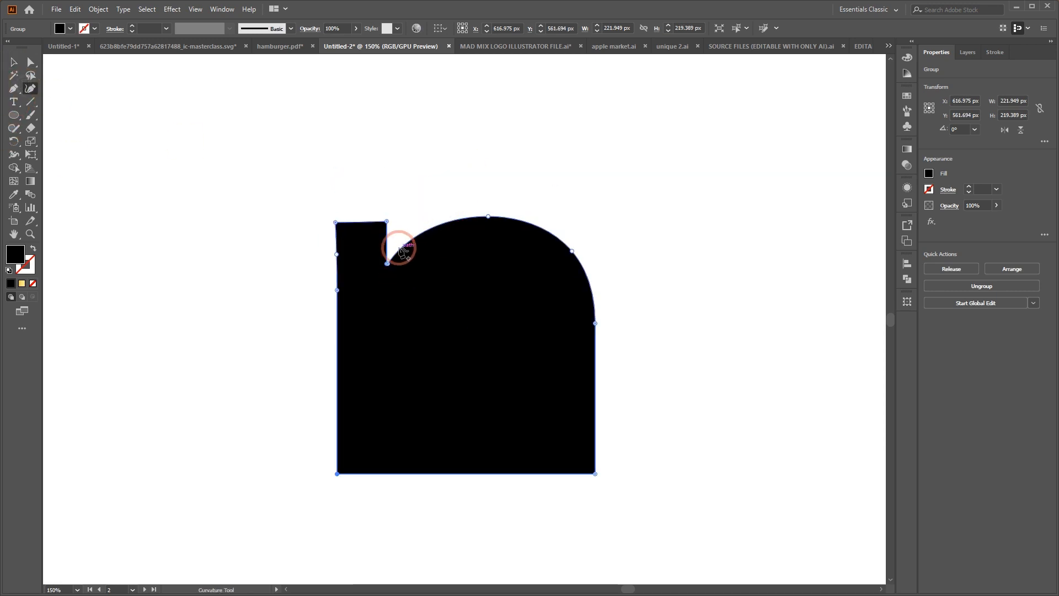
pyautogui.moveTo(400, 247); pyautogui.dragTo(401, 245)
pyautogui.click(14, 62)
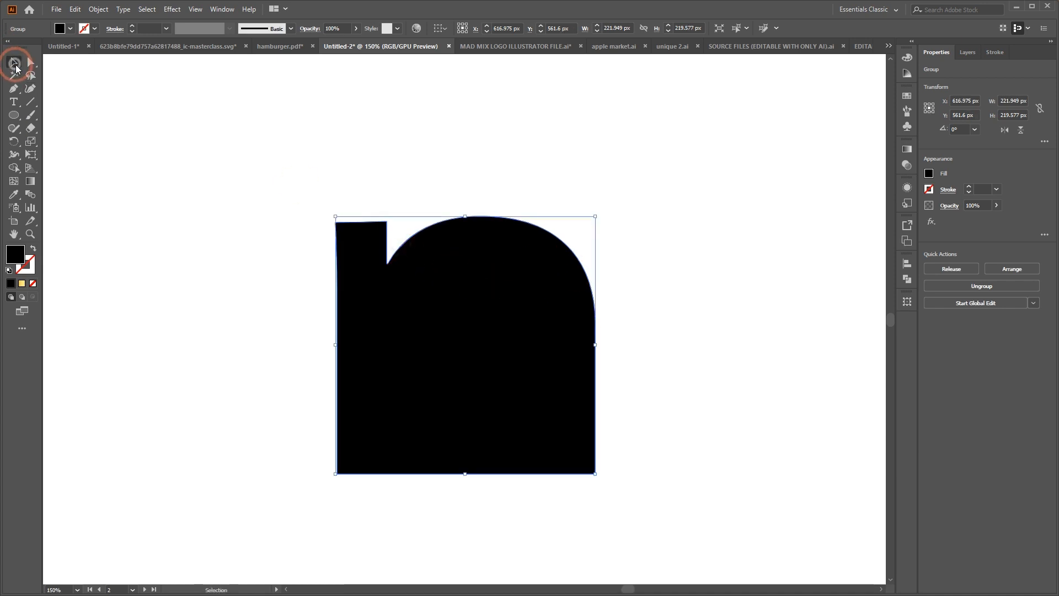
pyautogui.click(682, 213)
# Switch to Chrome, review the black silhouette Nigeria map among the image search results, and minimize the browser
pyautogui.hscroll(2, 656, 278)
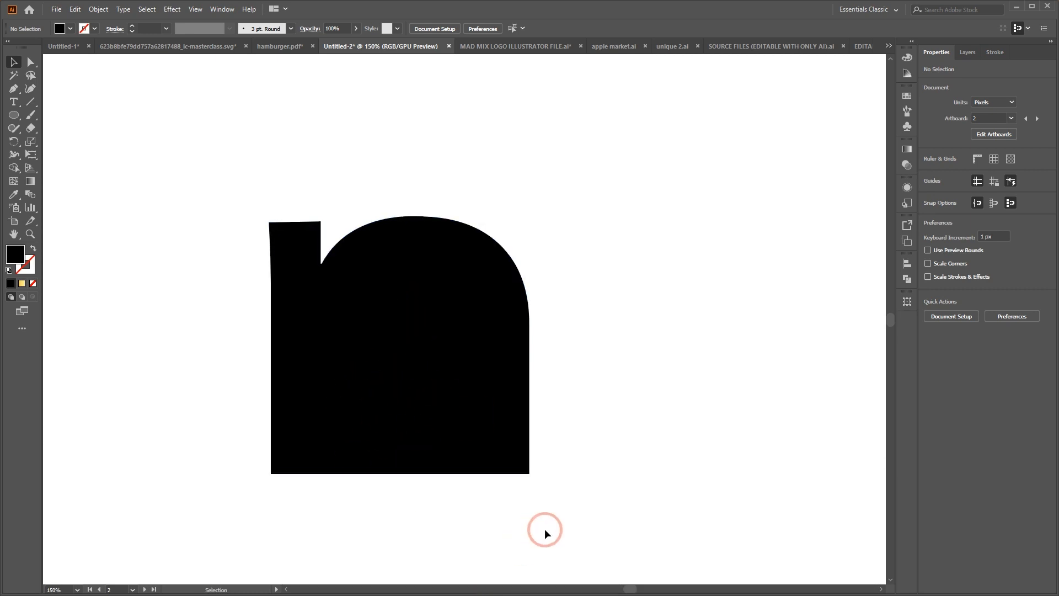
pyautogui.click(583, 272)
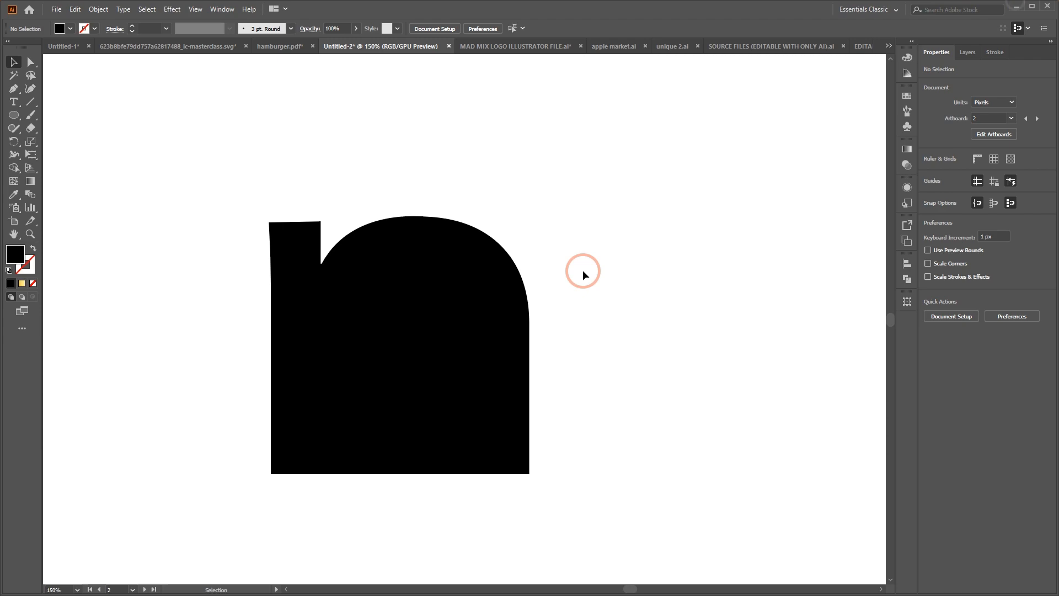
pyautogui.click(1015, 11)
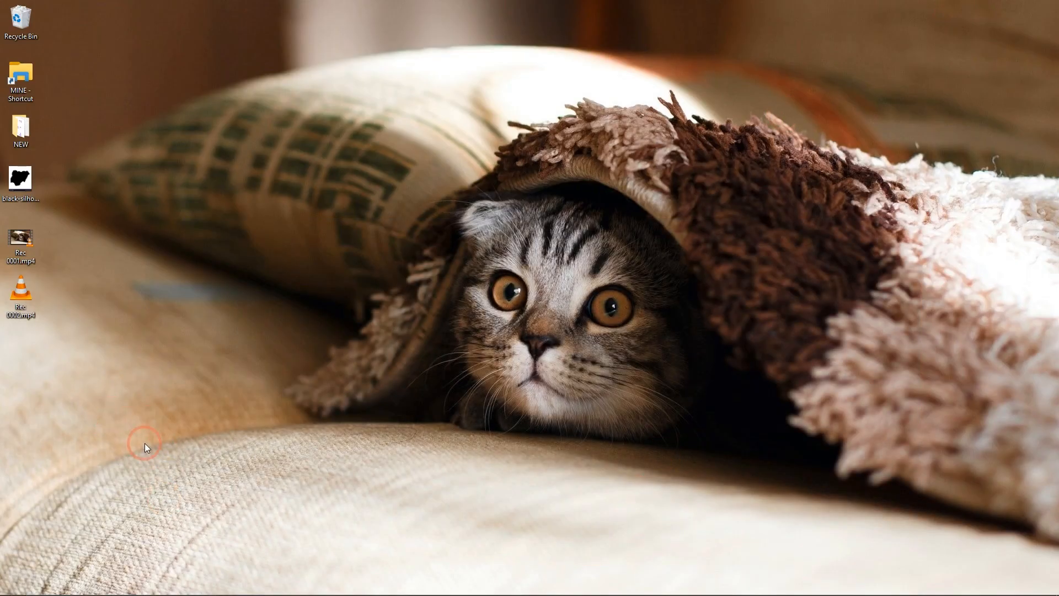
pyautogui.click(525, 583)
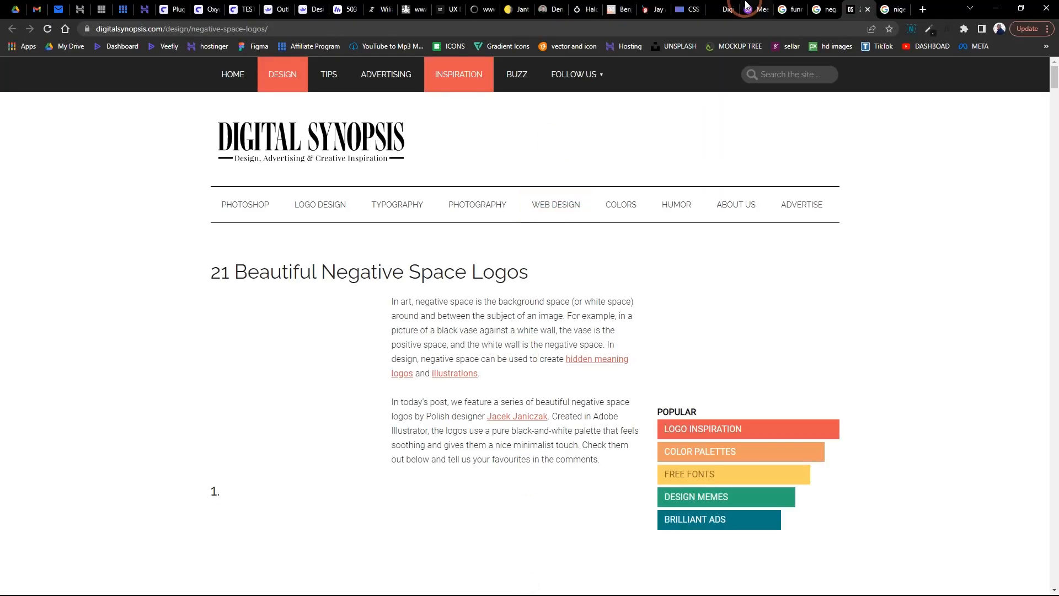
pyautogui.click(863, 9)
pyautogui.click(894, 7)
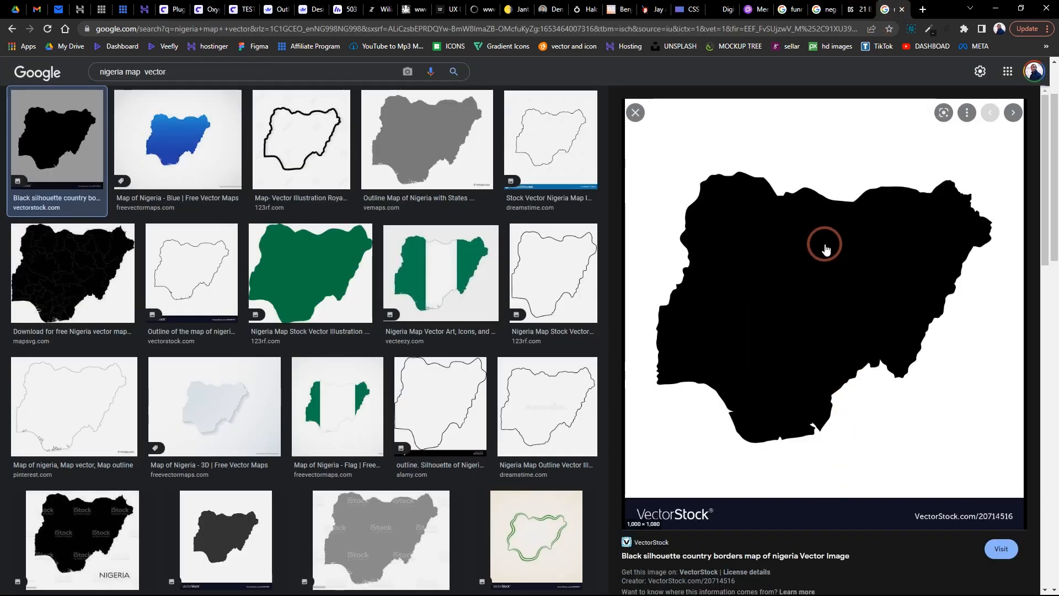
pyautogui.click(998, 7)
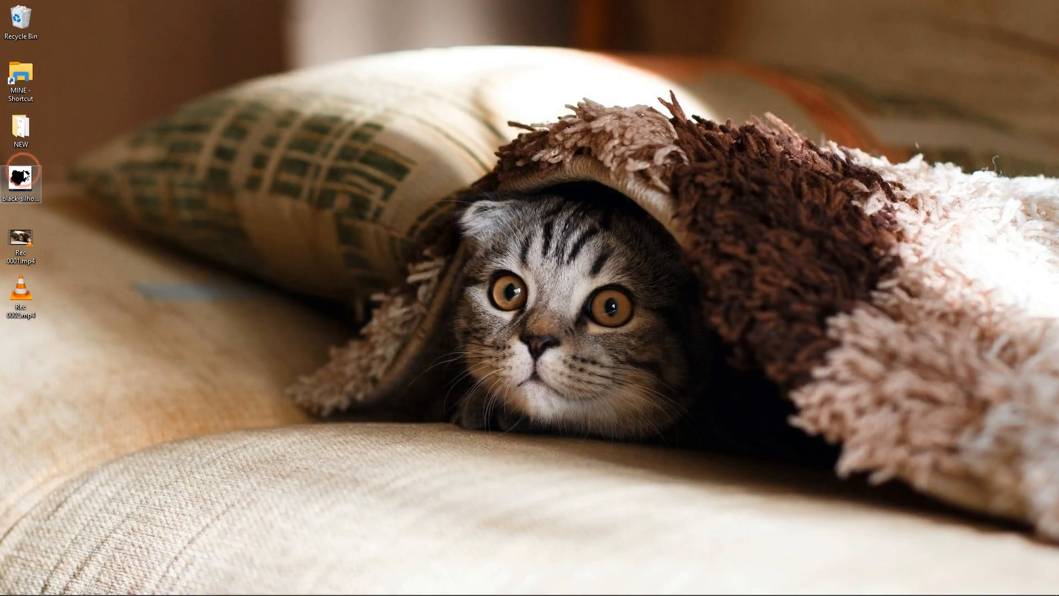
# Place the black Nigeria map silhouette image from the desktop beside the n shape in Illustrator, scaled to 272 × 293.76 px
pyautogui.moveTo(25, 172); pyautogui.dragTo(628, 303)
pyautogui.hotkey('ctrl', '-')
pyautogui.hotkey('ctrl', '-')
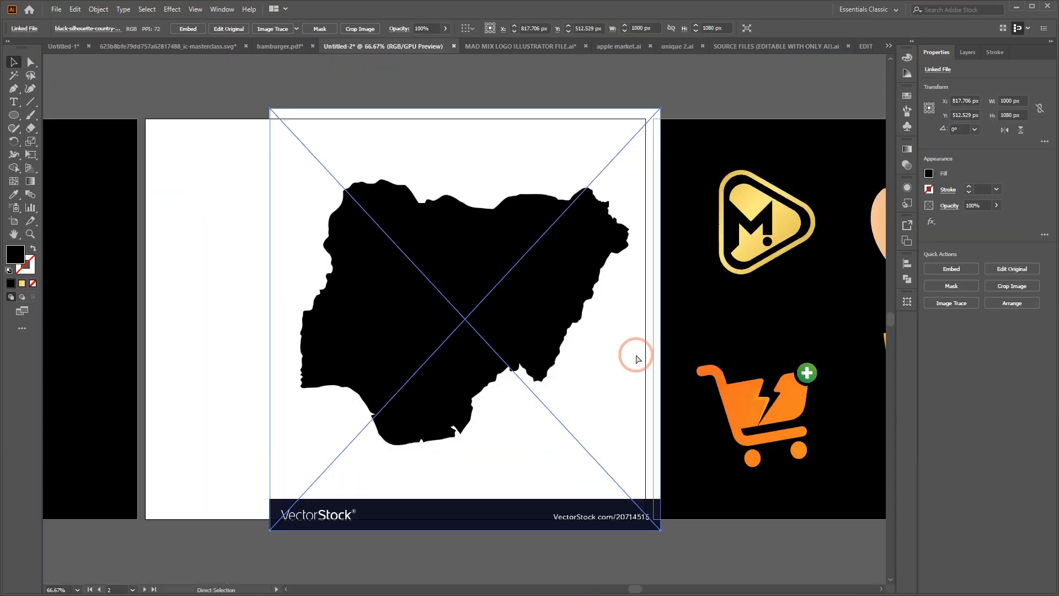
pyautogui.hotkey('ctrl', '-')
pyautogui.press('v')
pyautogui.moveTo(665, 317); pyautogui.dragTo(566, 289)
pyautogui.moveTo(503, 276); pyautogui.dragTo(489, 323)
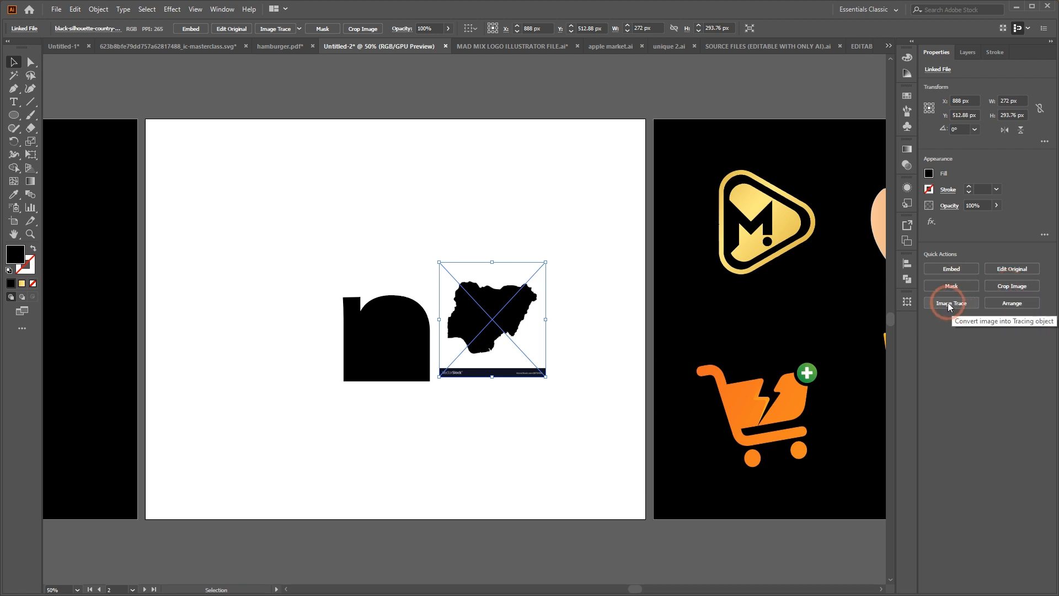
# Trace the placed Nigeria map image with the 3 Colors Image Trace preset and expand it into paths
pyautogui.click(218, 9)
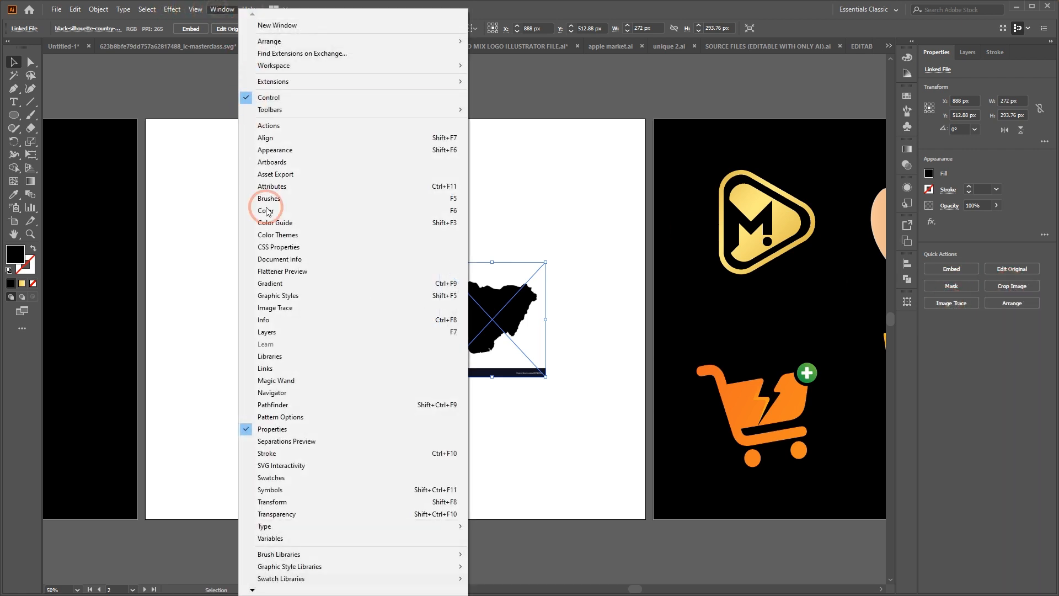
pyautogui.click(301, 310)
pyautogui.click(216, 9)
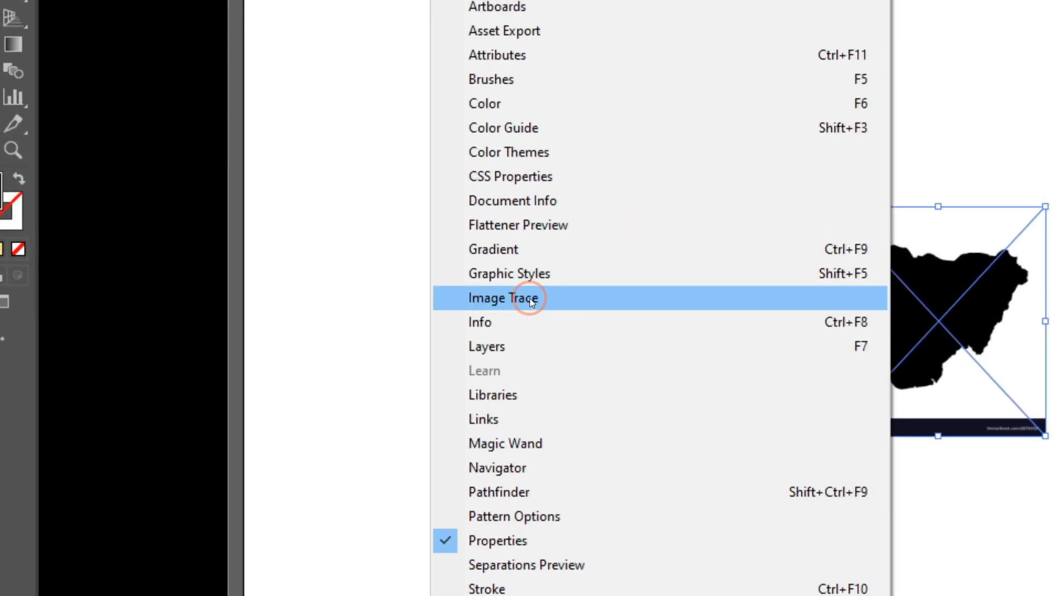
pyautogui.click(535, 312)
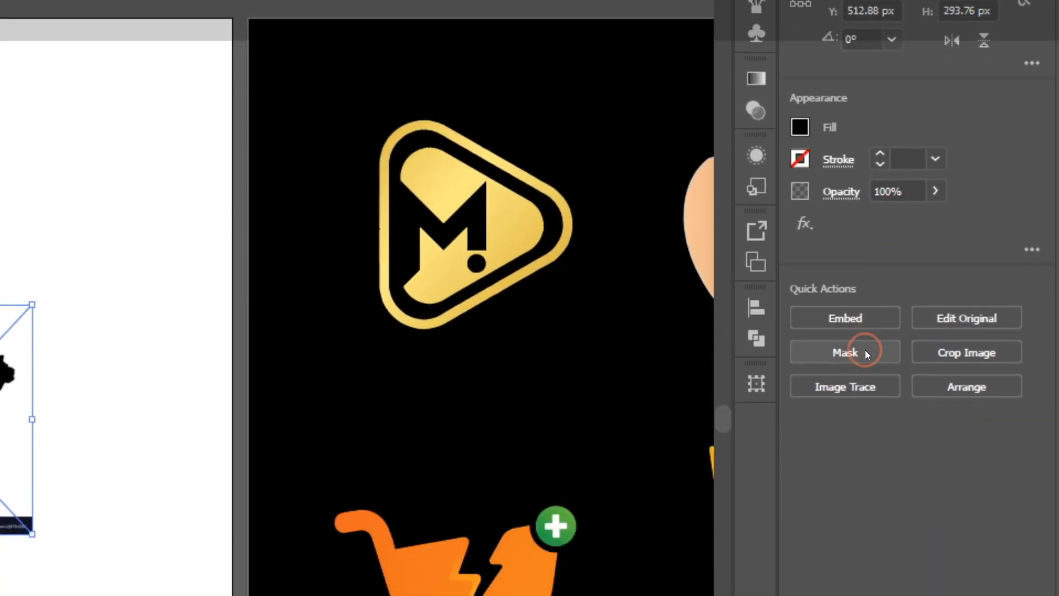
pyautogui.click(849, 386)
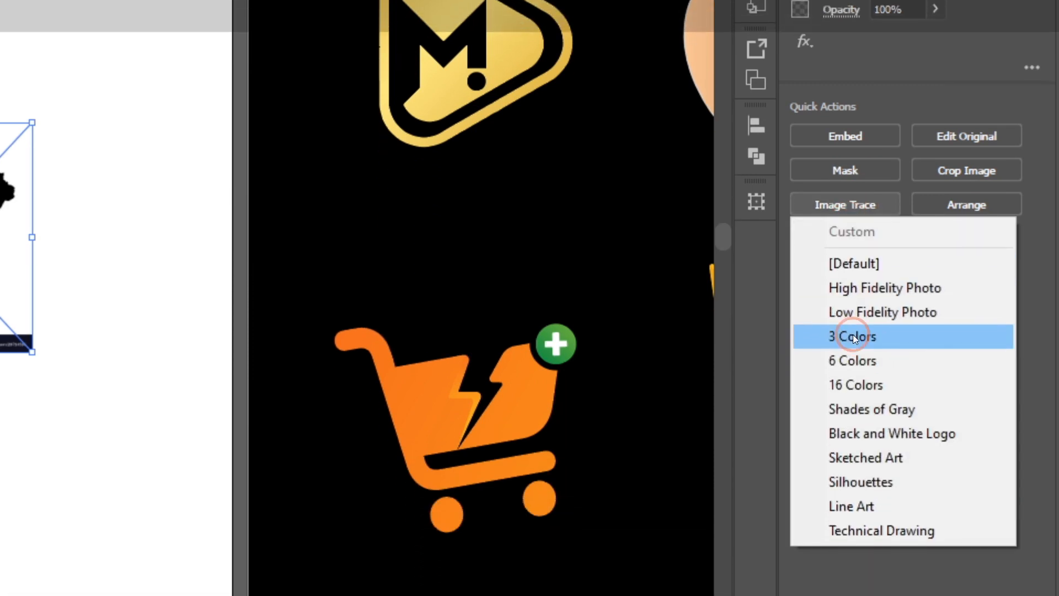
pyautogui.click(853, 337)
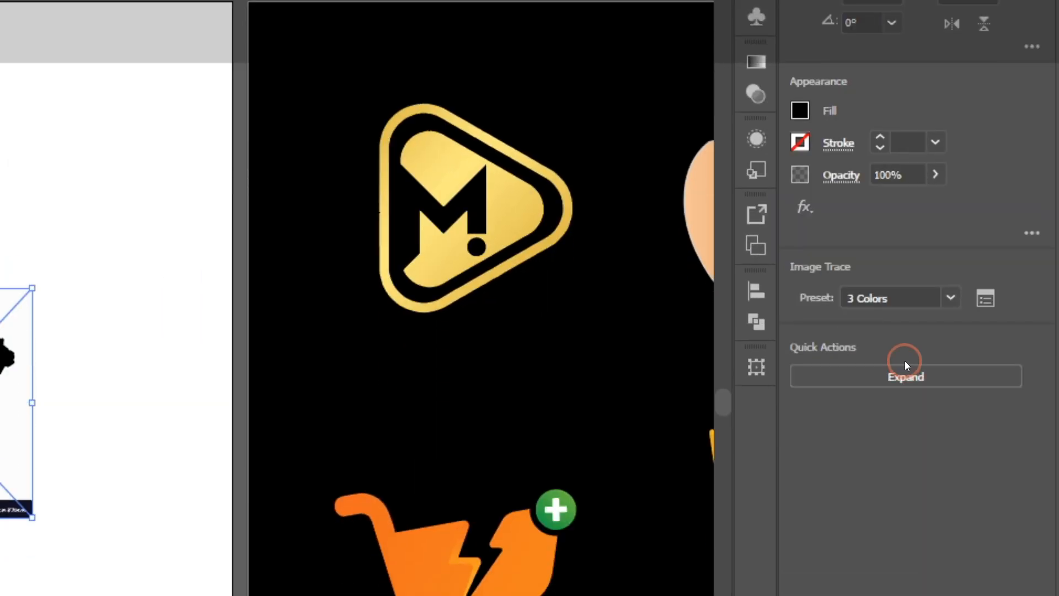
pyautogui.click(883, 491)
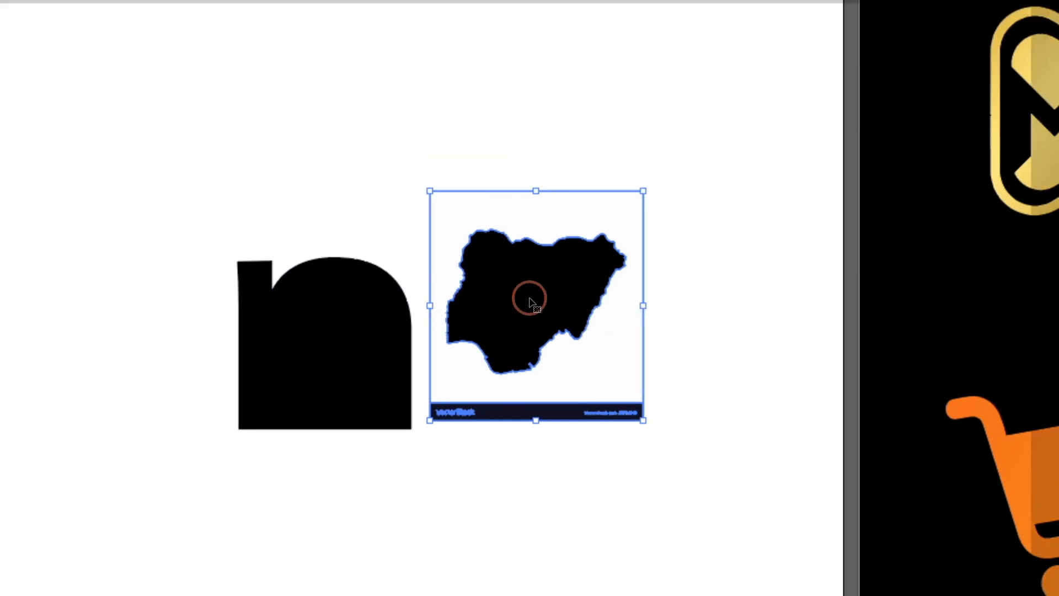
# Ungroup the traced artwork, delete its background and caption strip, and move the map silhouette above the n shape
pyautogui.moveTo(529, 298); pyautogui.dragTo(582, 239)
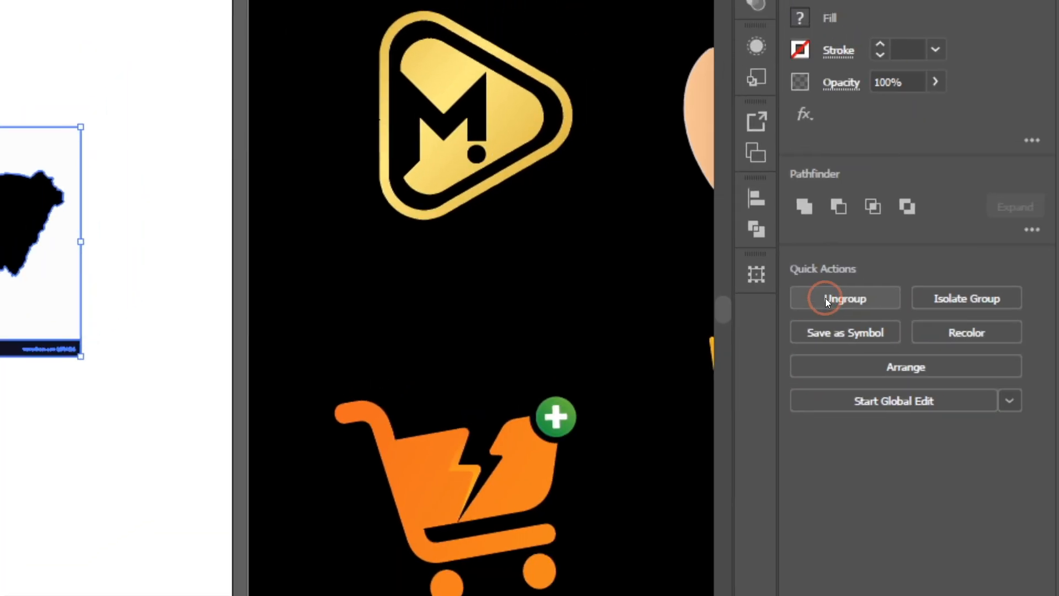
pyautogui.click(825, 298)
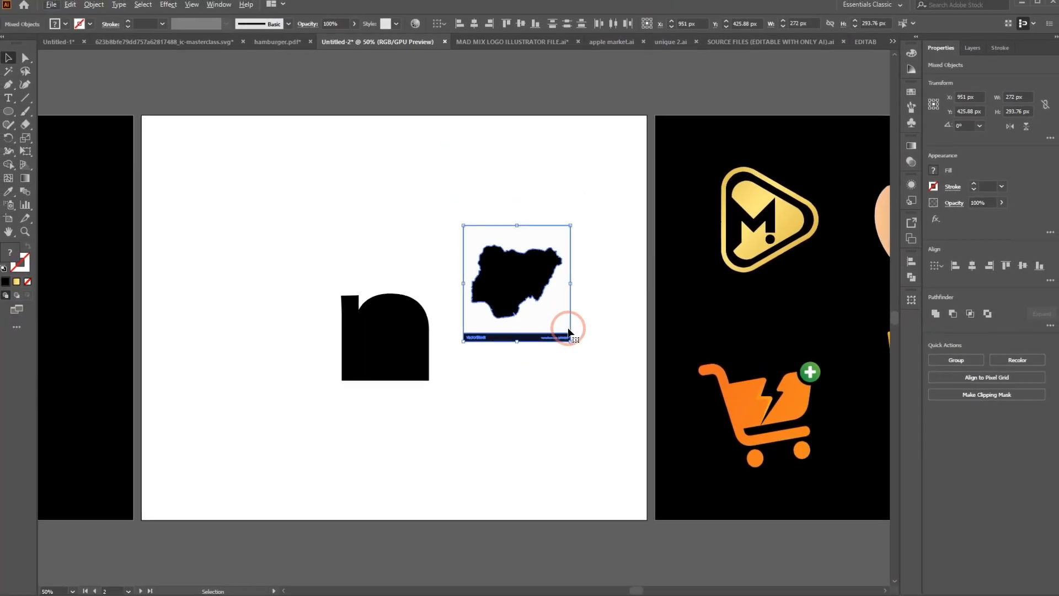
pyautogui.click(386, 212)
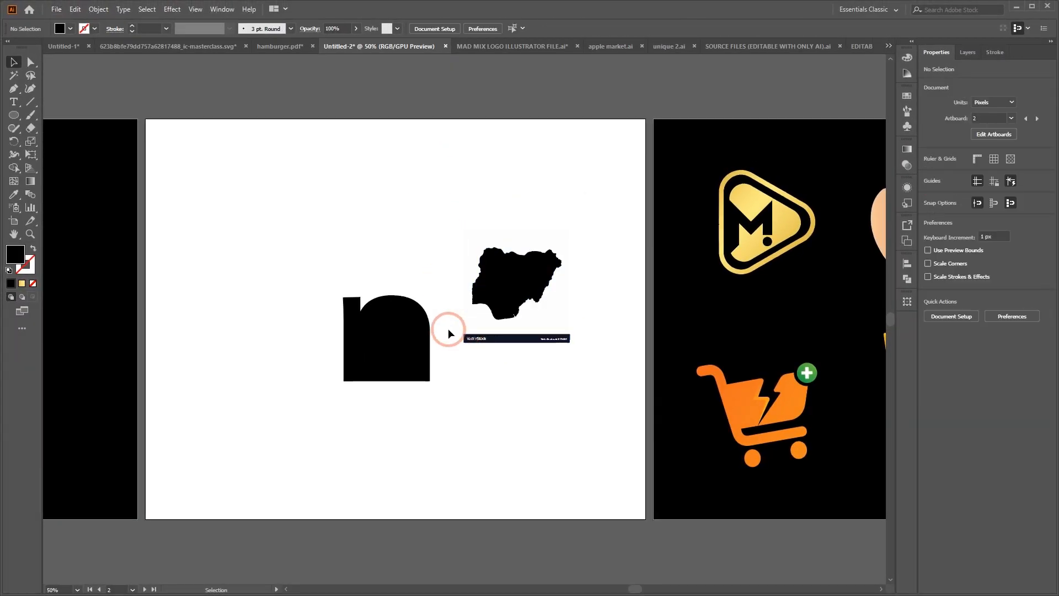
pyautogui.moveTo(587, 366); pyautogui.dragTo(588, 363)
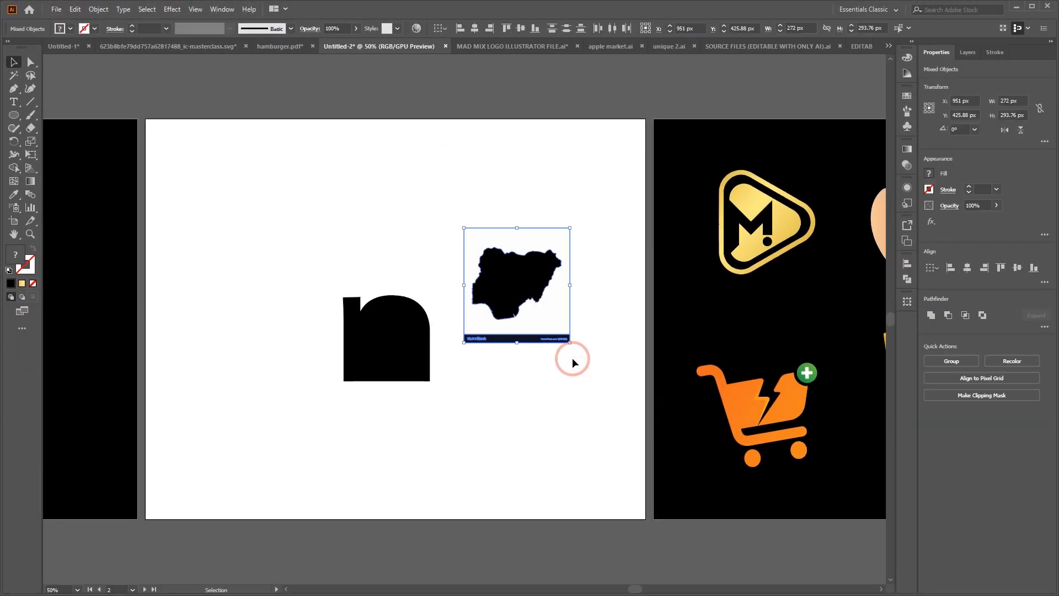
pyautogui.press('Delete')
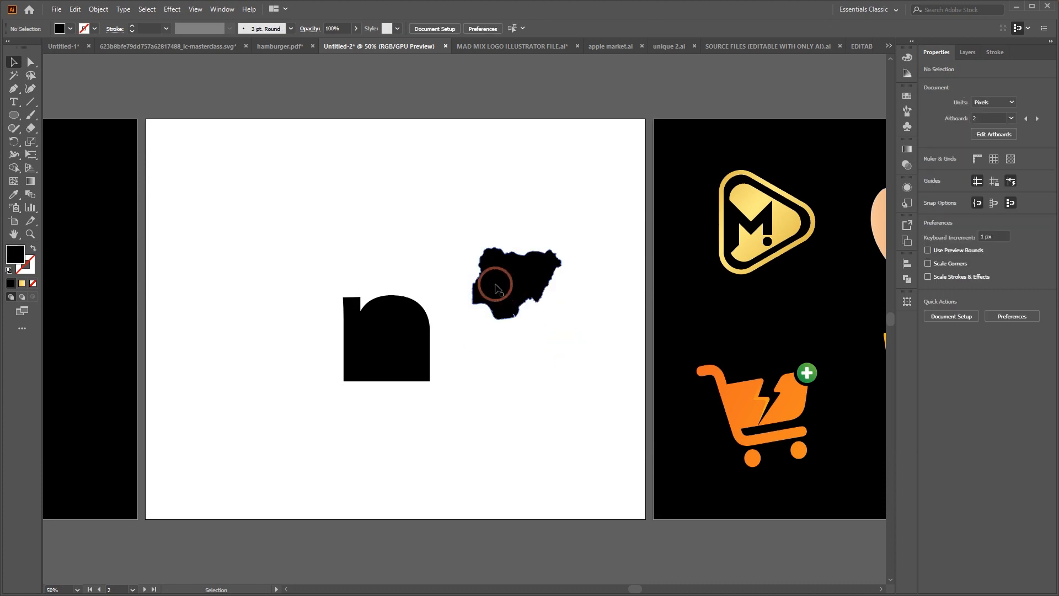
pyautogui.moveTo(504, 267); pyautogui.dragTo(275, 199)
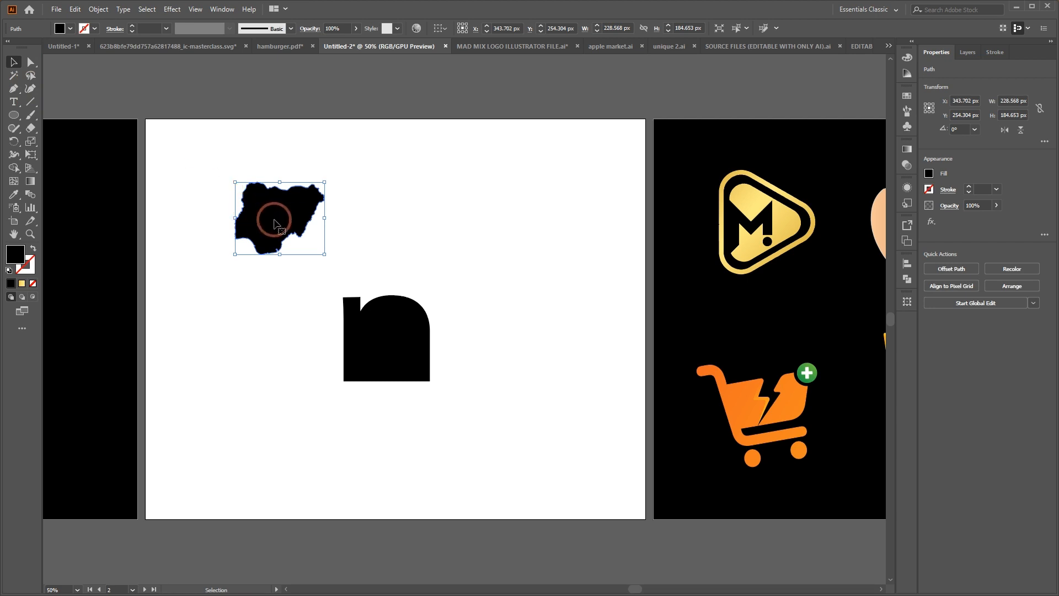
pyautogui.moveTo(275, 223); pyautogui.dragTo(443, 247)
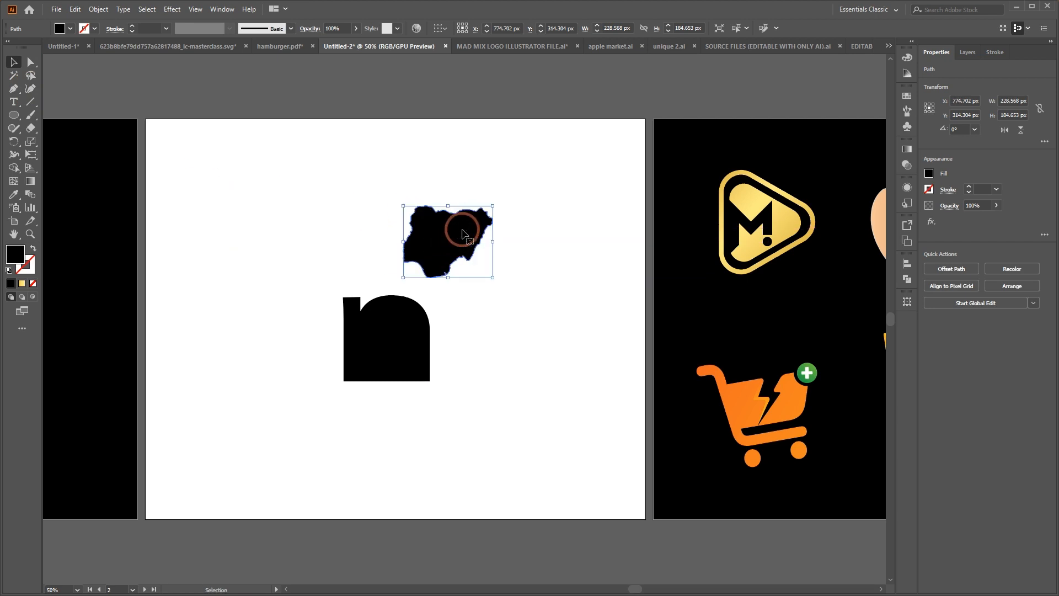
pyautogui.click(31, 90)
pyautogui.moveTo(442, 212); pyautogui.dragTo(478, 161)
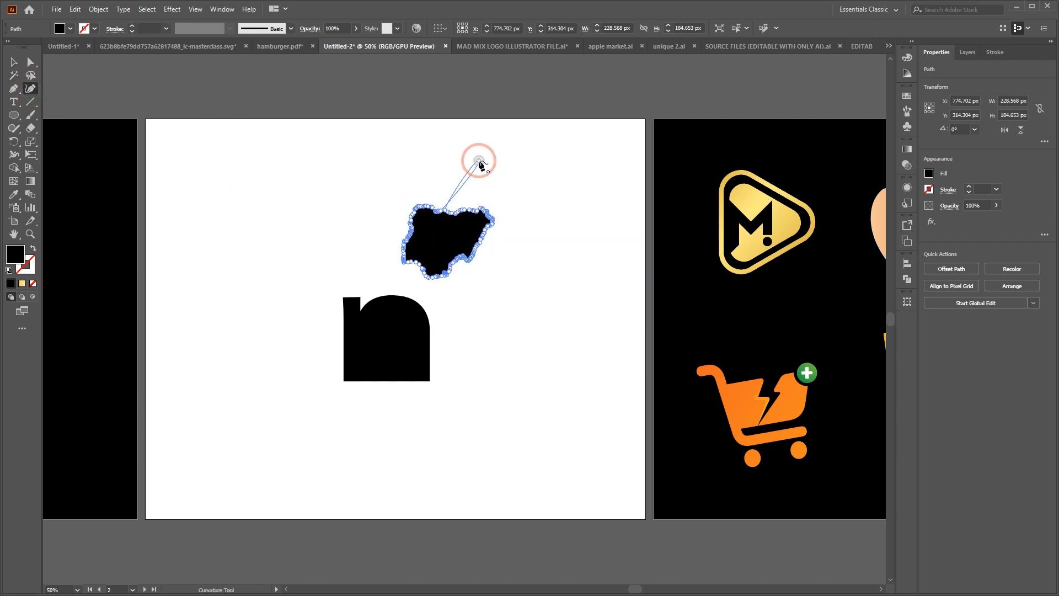
pyautogui.moveTo(474, 211); pyautogui.dragTo(529, 167)
pyautogui.press('ctrl')
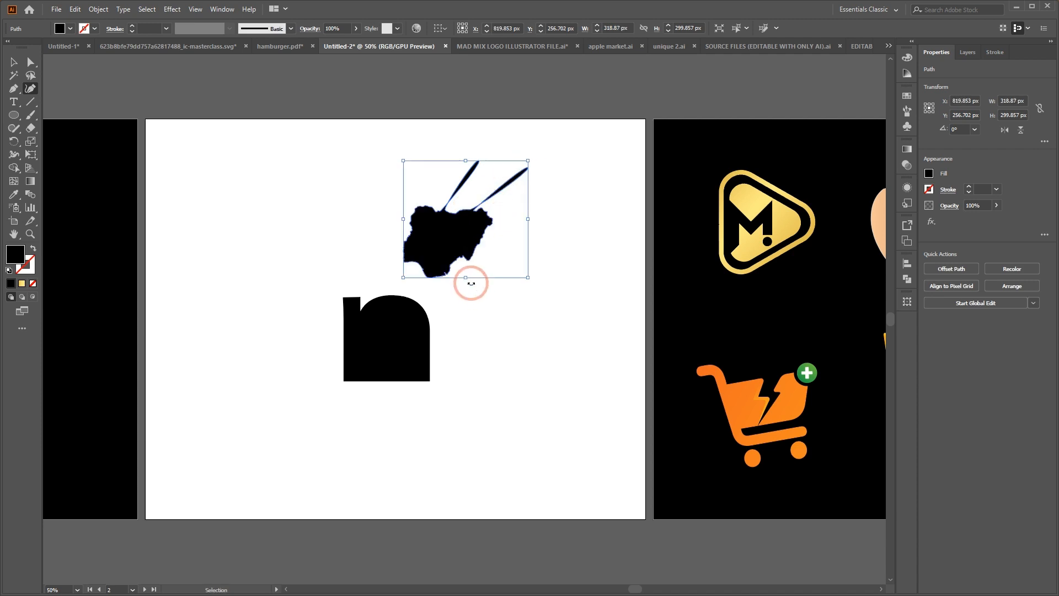
pyautogui.hotkey('ctrl', 'z')
pyautogui.hotkey('ctrl', 'z')
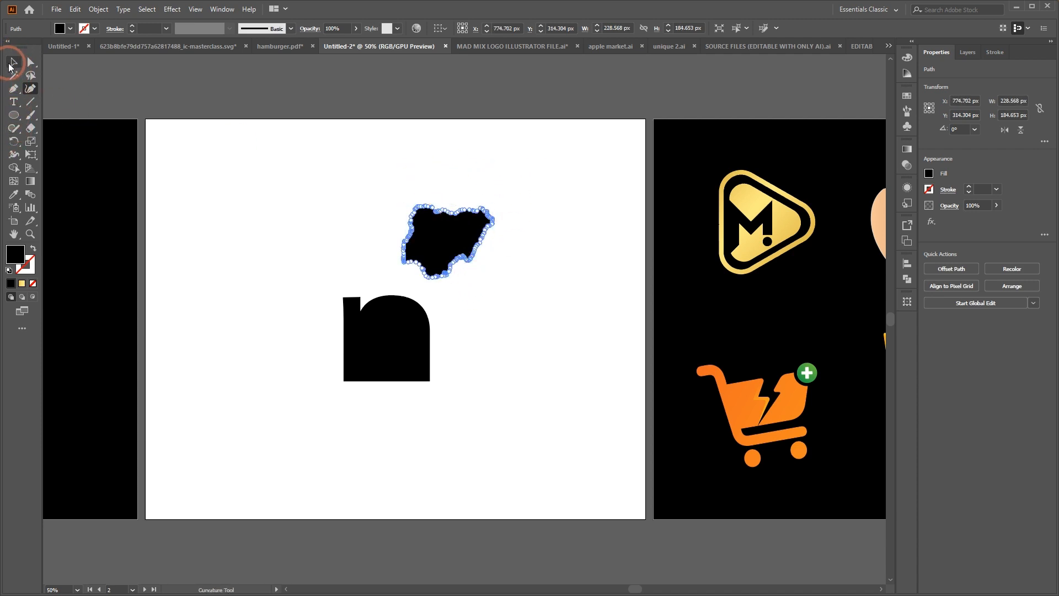
# Place the map over the lower part of the n shape, scaled down to about 196 × 159 px
pyautogui.click(13, 62)
pyautogui.click(485, 177)
pyautogui.moveTo(438, 234); pyautogui.dragTo(381, 361)
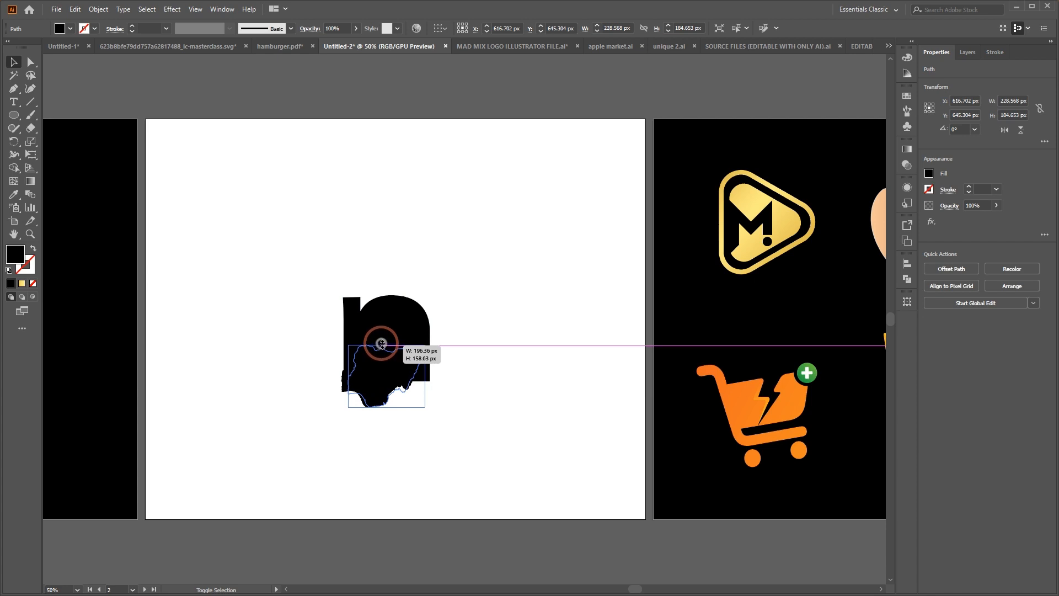
pyautogui.moveTo(381, 344)
pyautogui.keyDown('shift'); pyautogui.mouseDown()
pyautogui.moveTo(391, 359)
pyautogui.moveTo(397, 350)
pyautogui.mouseUp(); pyautogui.keyUp('shift')
pyautogui.click(498, 277)
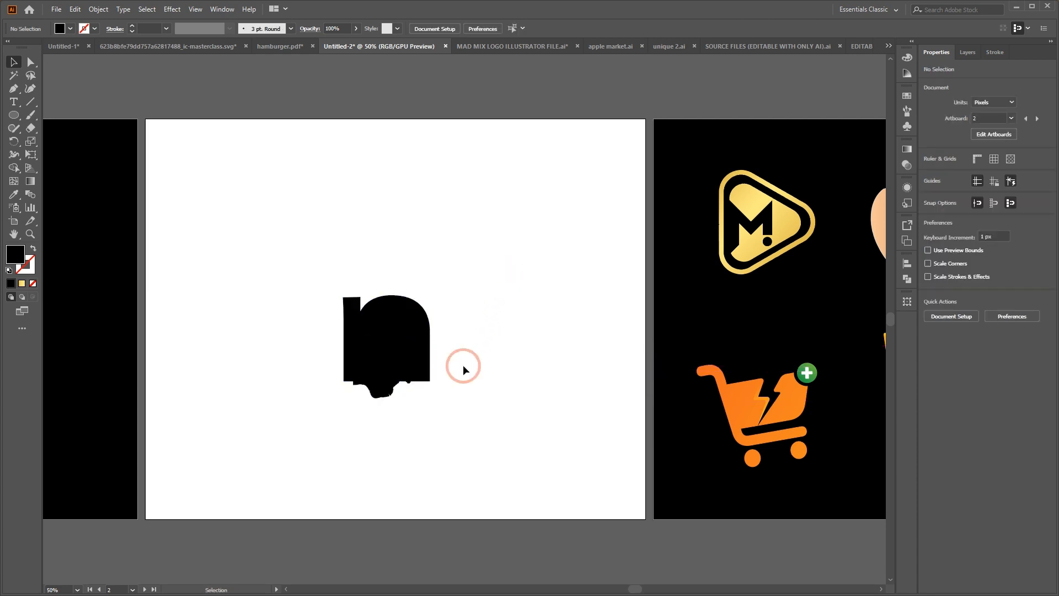
pyautogui.click(389, 368)
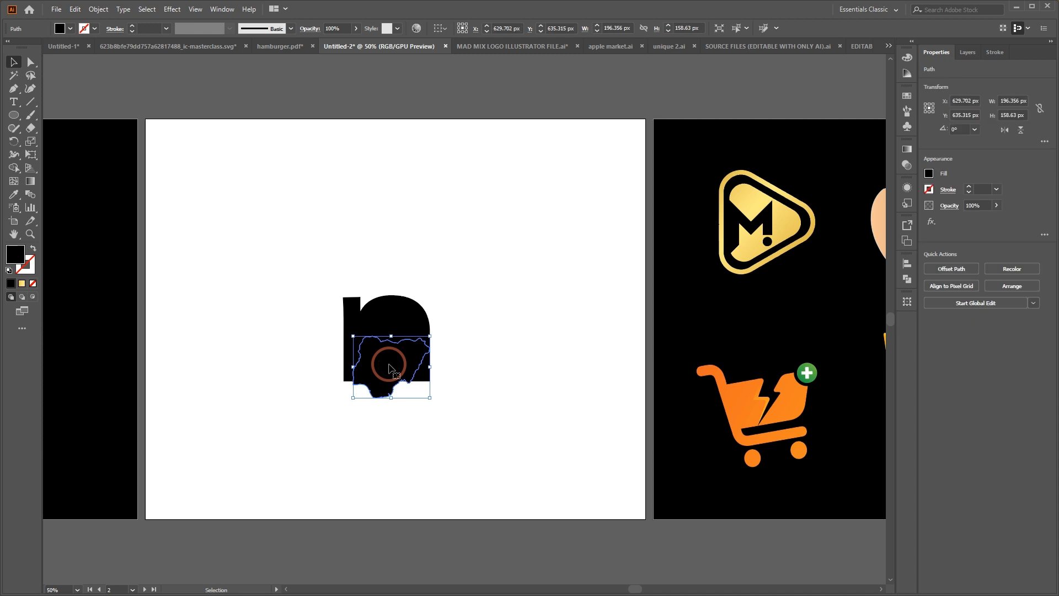
pyautogui.click(384, 320)
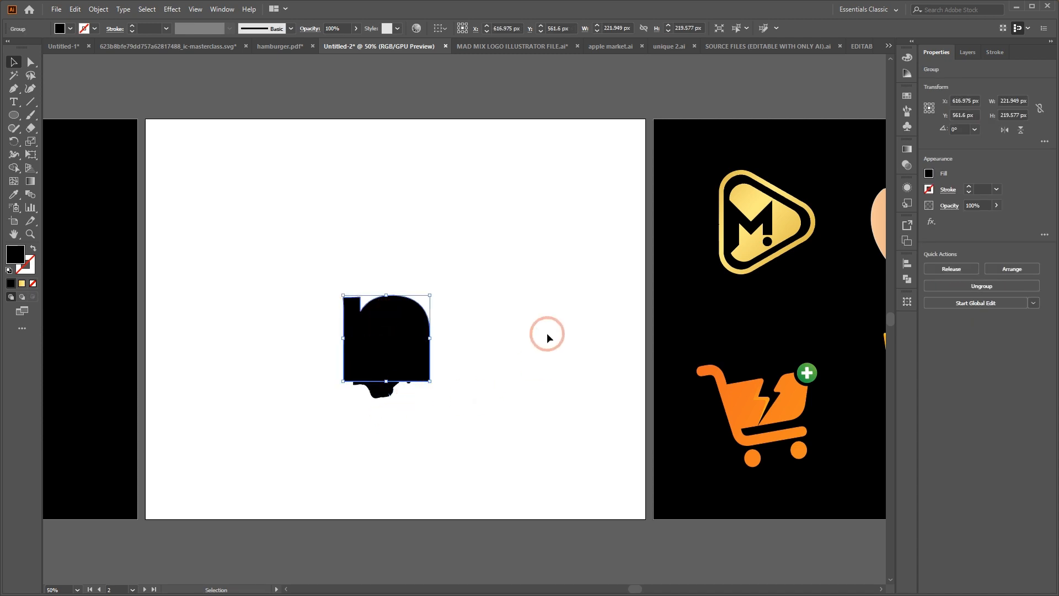
pyautogui.click(486, 315)
pyautogui.click(402, 353)
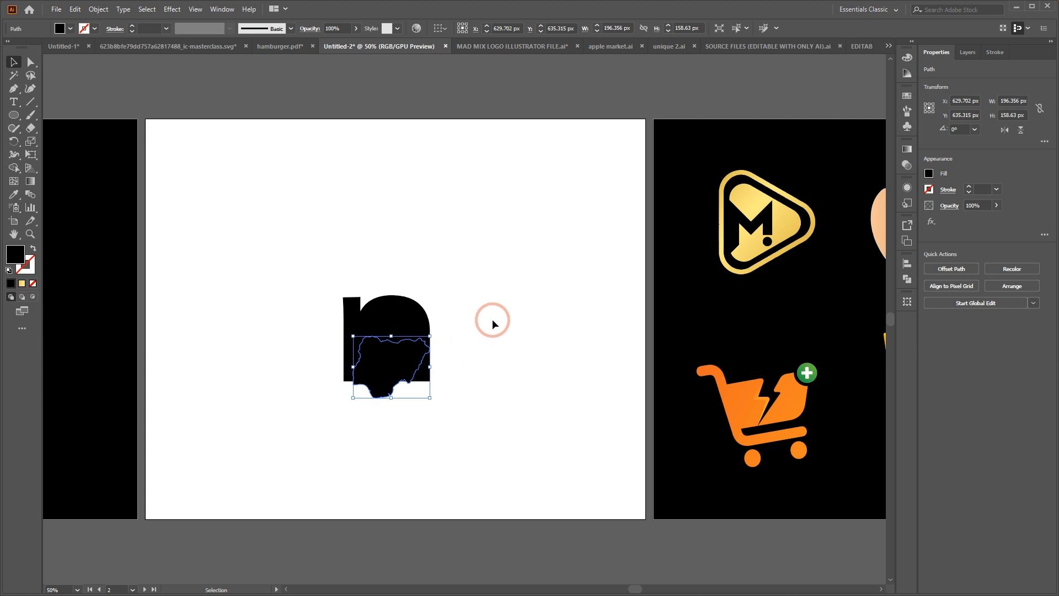
pyautogui.click(520, 274)
pyautogui.click(401, 369)
# Copy the n shape and map onto the adjoining black artboard and fill the copied n with white
pyautogui.hscroll(-6, 457, 279)
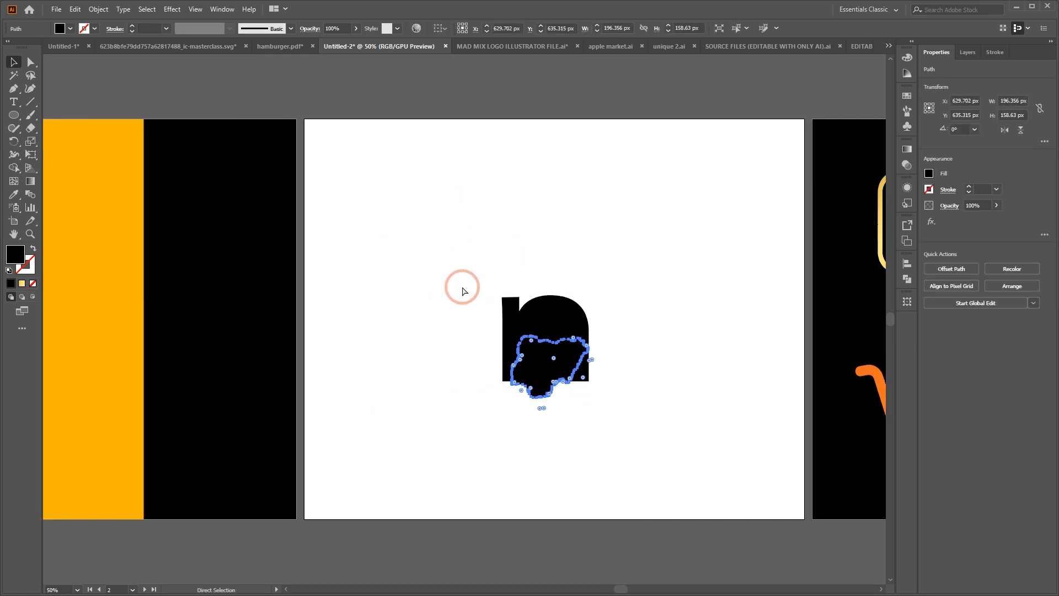
pyautogui.moveTo(454, 261); pyautogui.dragTo(660, 448)
pyautogui.moveTo(546, 347); pyautogui.dragTo(223, 351)
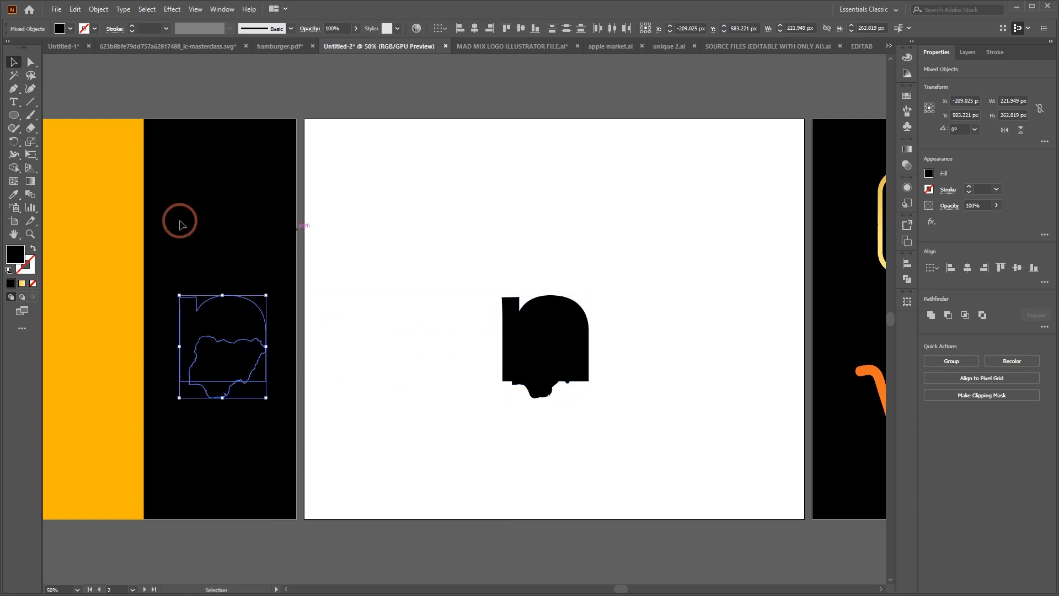
pyautogui.click(544, 354)
pyautogui.click(224, 314)
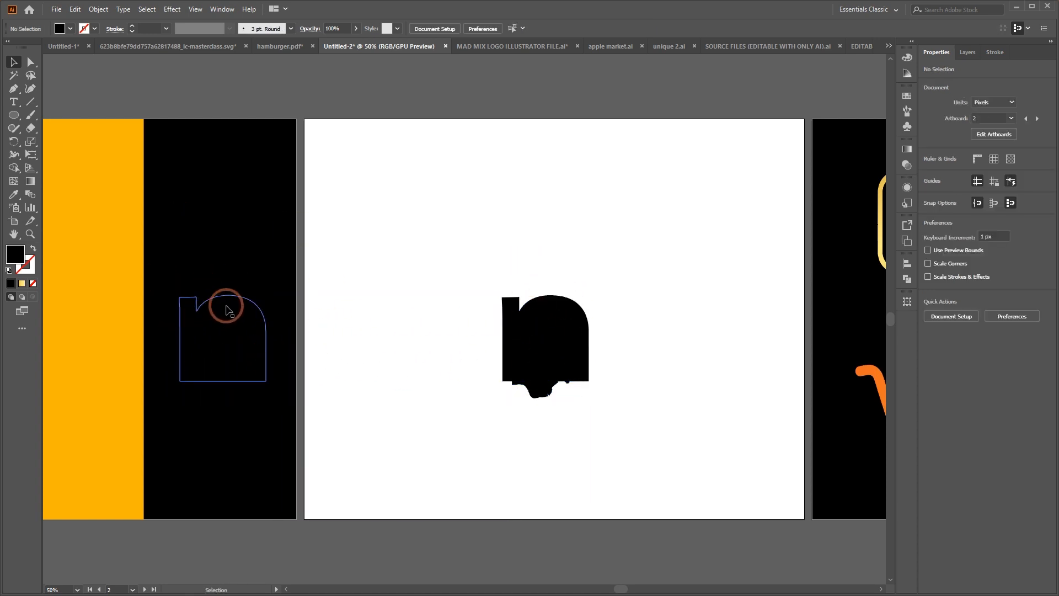
pyautogui.click(90, 25)
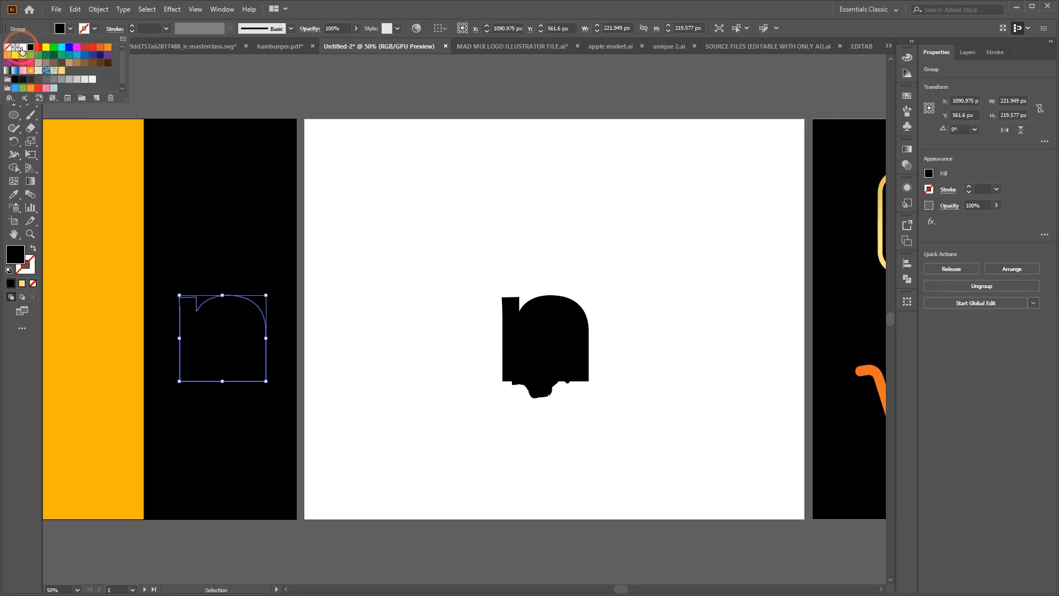
pyautogui.click(23, 47)
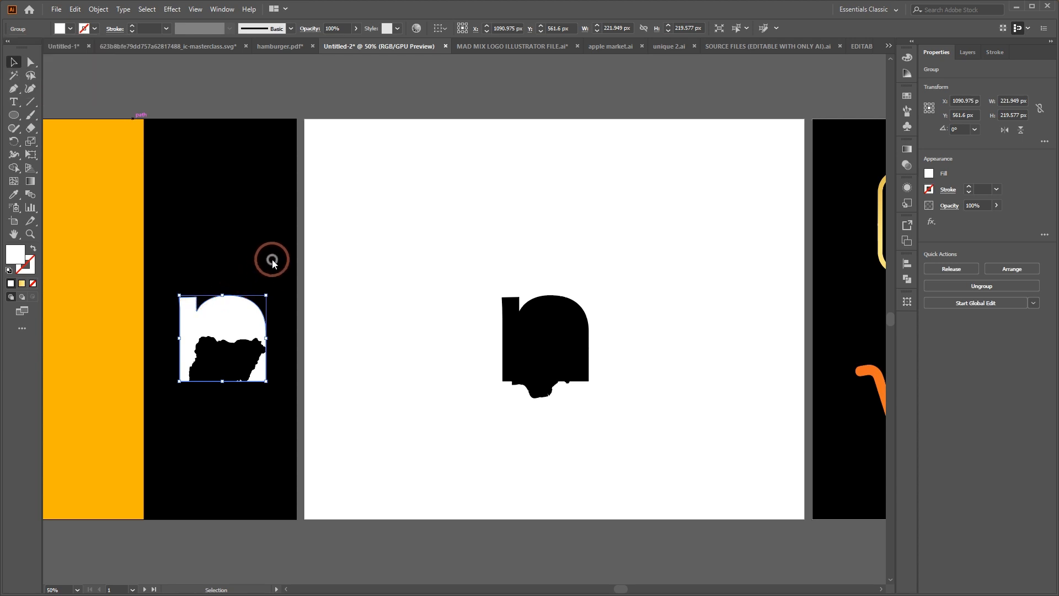
# Shift the copied black map slightly up and left so its upper outline sits inside the white n
pyautogui.click(229, 357)
pyautogui.moveTo(219, 364); pyautogui.dragTo(217, 355)
pyautogui.click(369, 333)
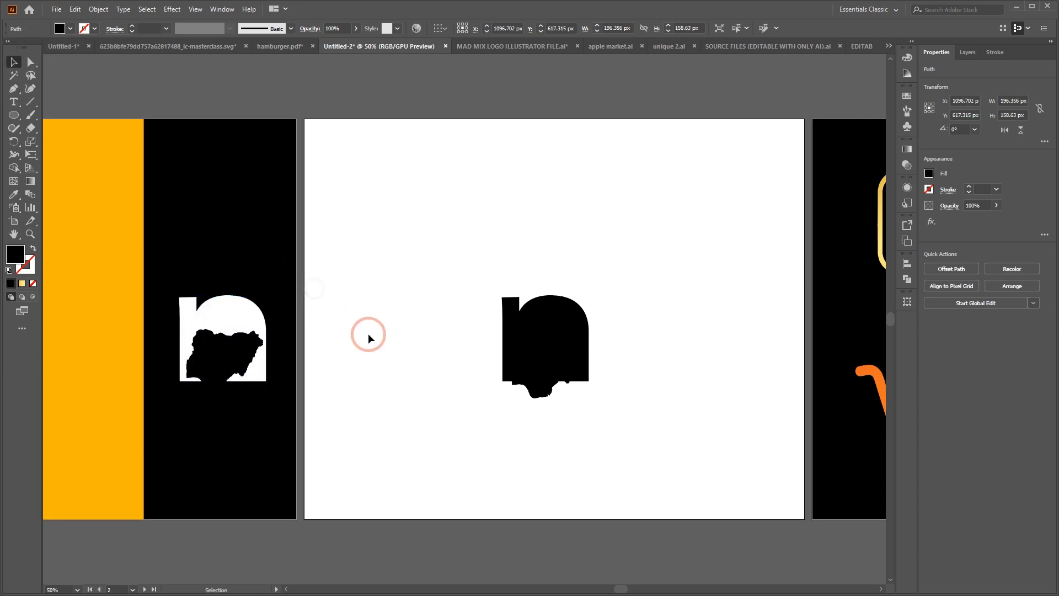
# Fill the map over the black n with white and shift it slightly up and left within the letter
pyautogui.click(542, 367)
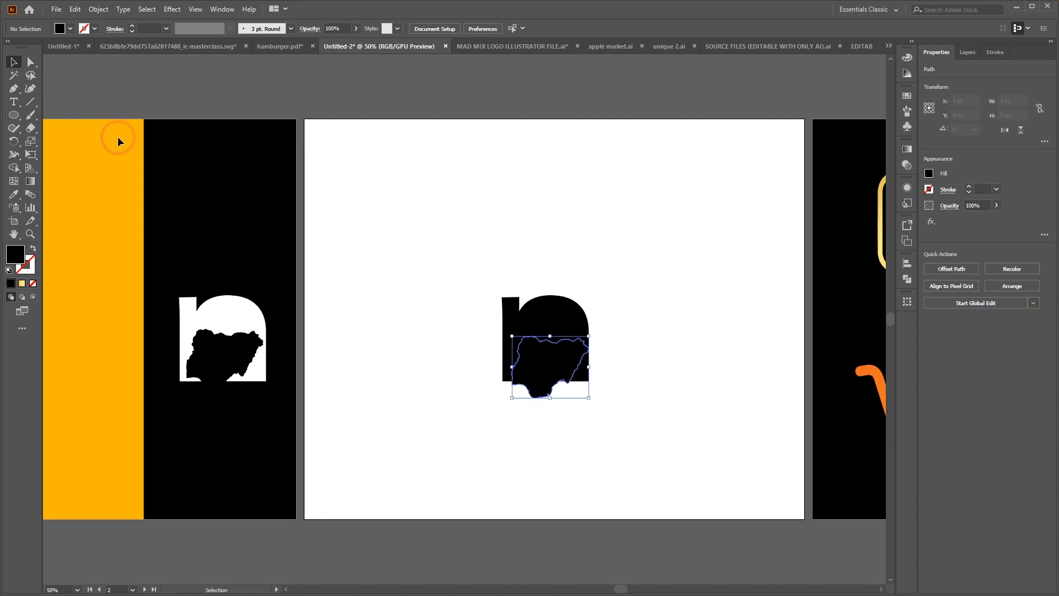
pyautogui.click(70, 28)
pyautogui.click(22, 47)
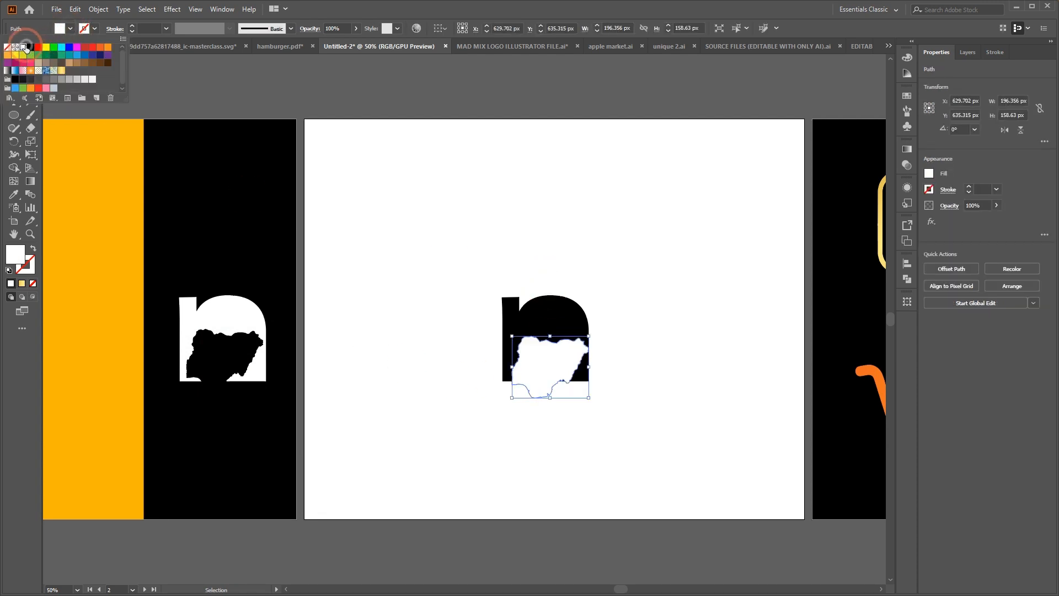
pyautogui.click(528, 176)
pyautogui.click(589, 441)
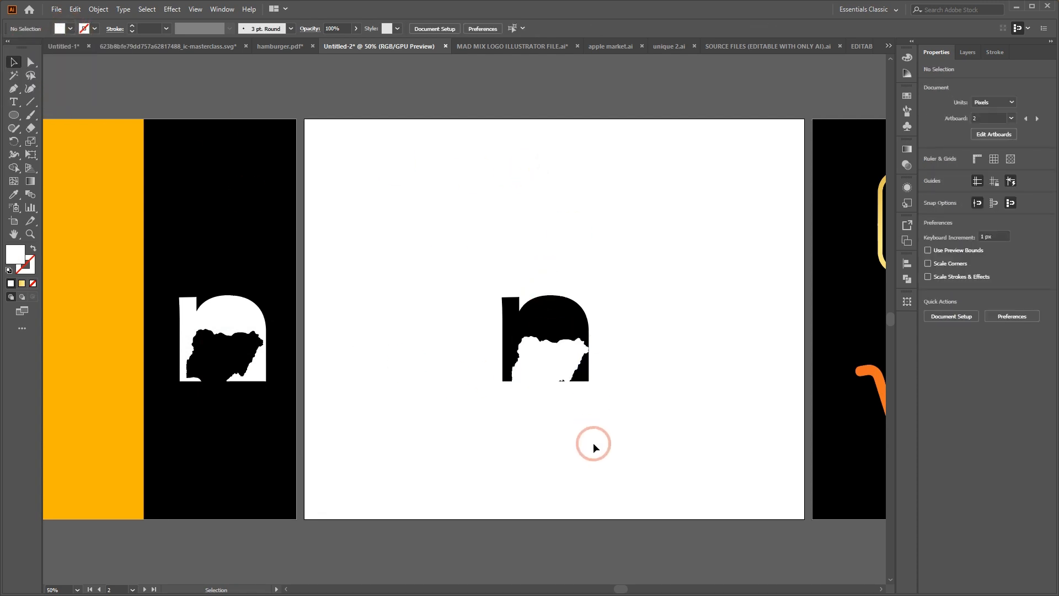
pyautogui.moveTo(544, 359); pyautogui.dragTo(546, 353)
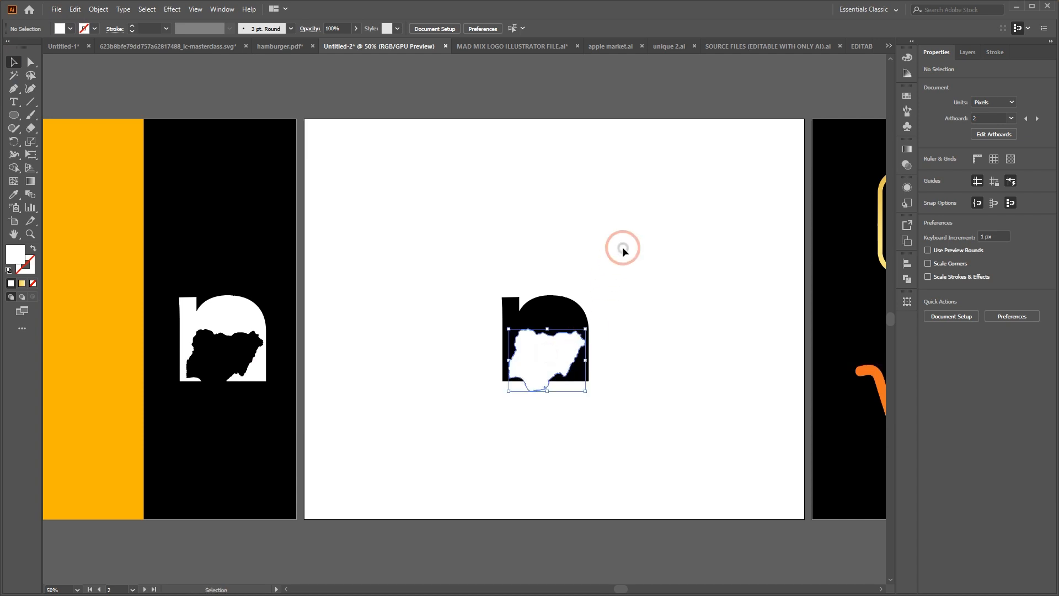
pyautogui.click(634, 239)
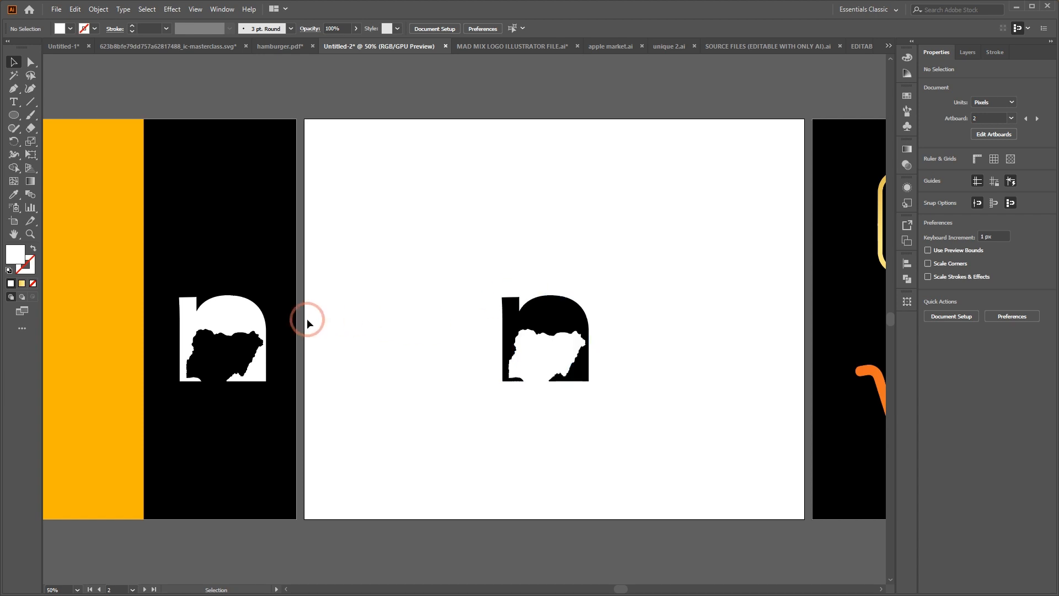
# Delete the white n and black map copy from the black artboard
pyautogui.moveTo(146, 284); pyautogui.dragTo(277, 411)
pyautogui.press('Delete')
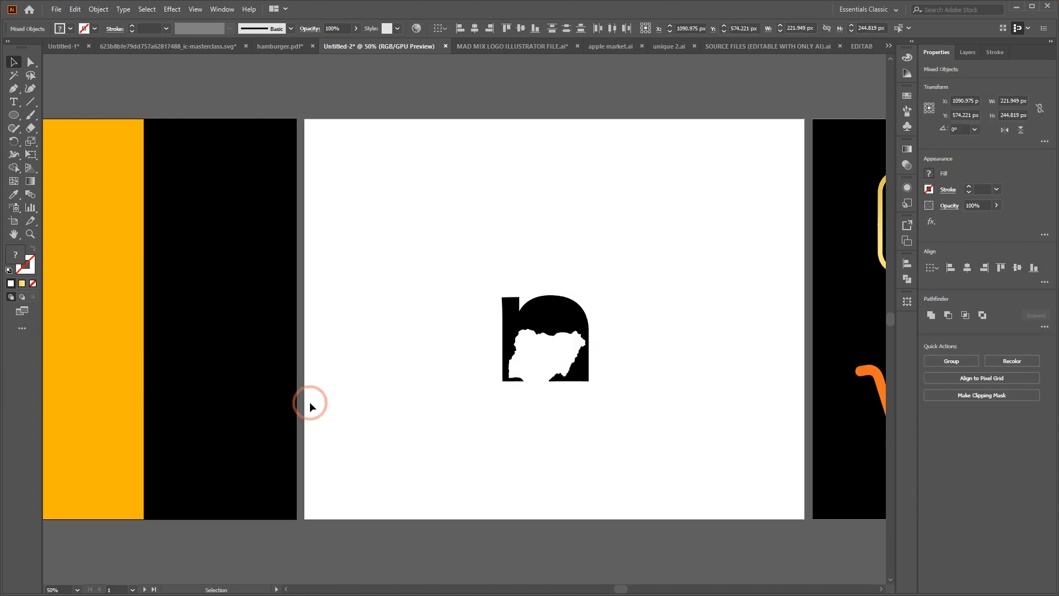
# Move the n shape and its white map together from the white artboard onto the yellow artboard
pyautogui.moveTo(459, 272); pyautogui.dragTo(589, 382)
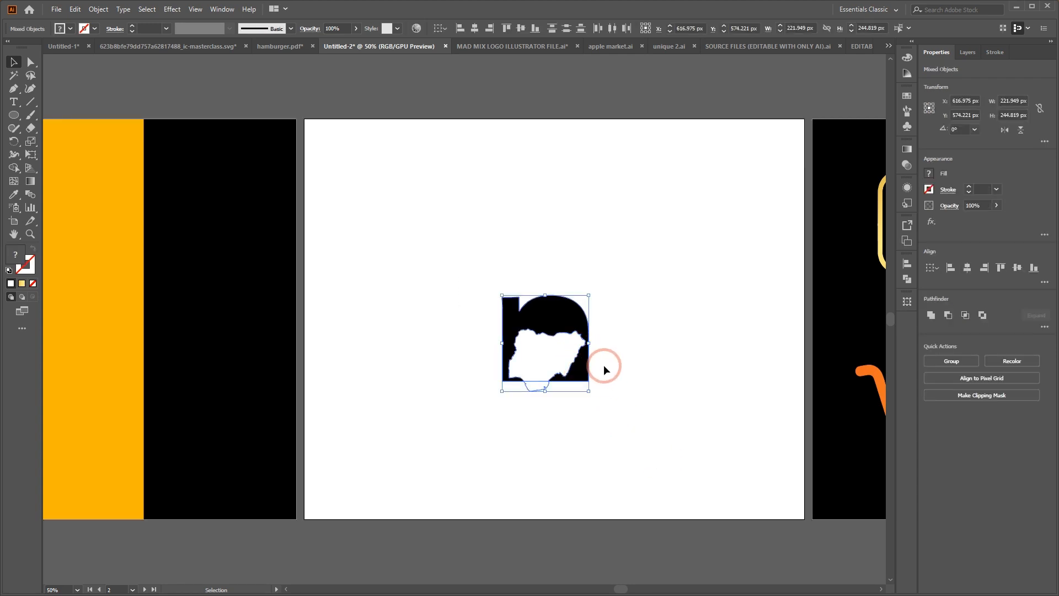
pyautogui.hscroll(-5, 605, 369)
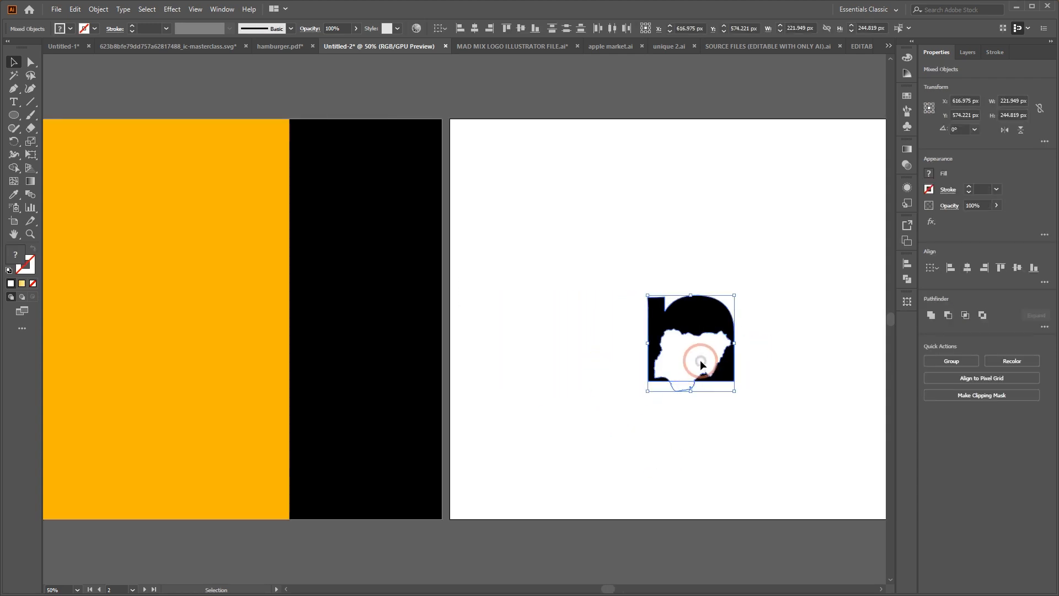
pyautogui.moveTo(700, 364); pyautogui.dragTo(140, 368)
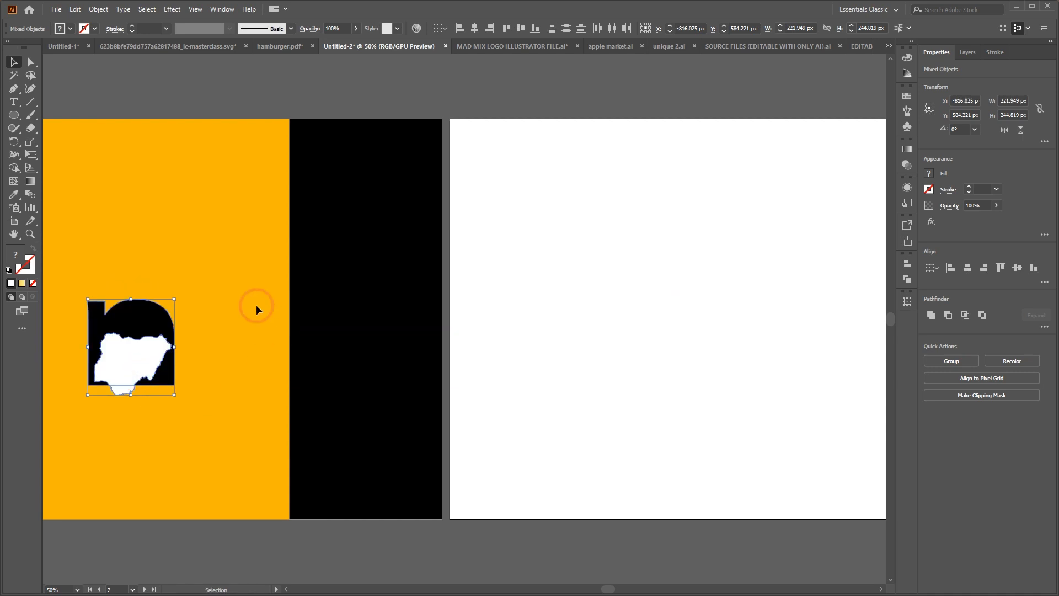
pyautogui.click(234, 365)
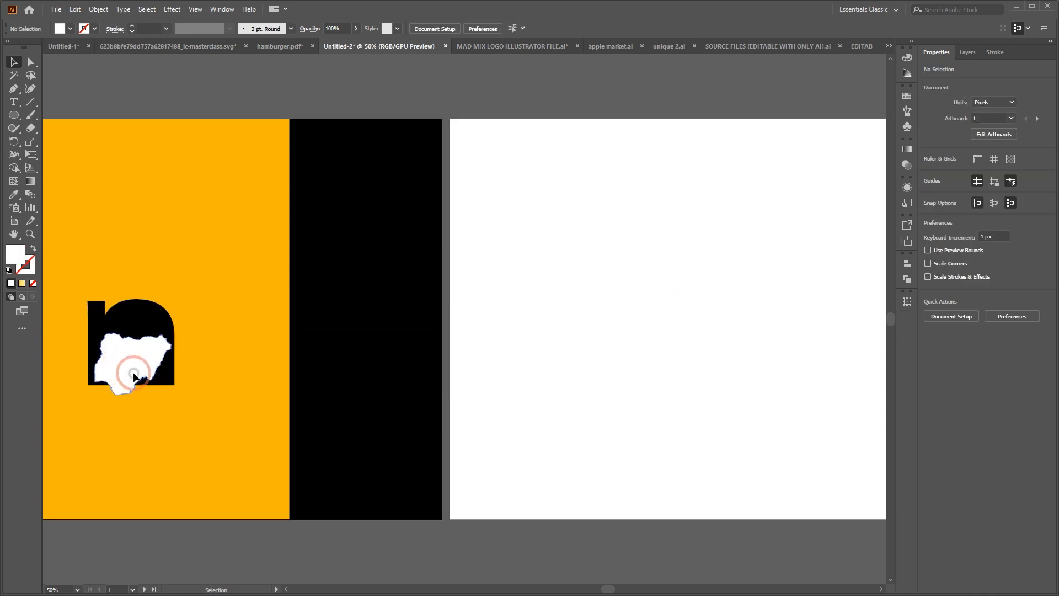
# Fill the map over the n with the yellow sampled from the artboard background using the Eyedropper
pyautogui.click(134, 370)
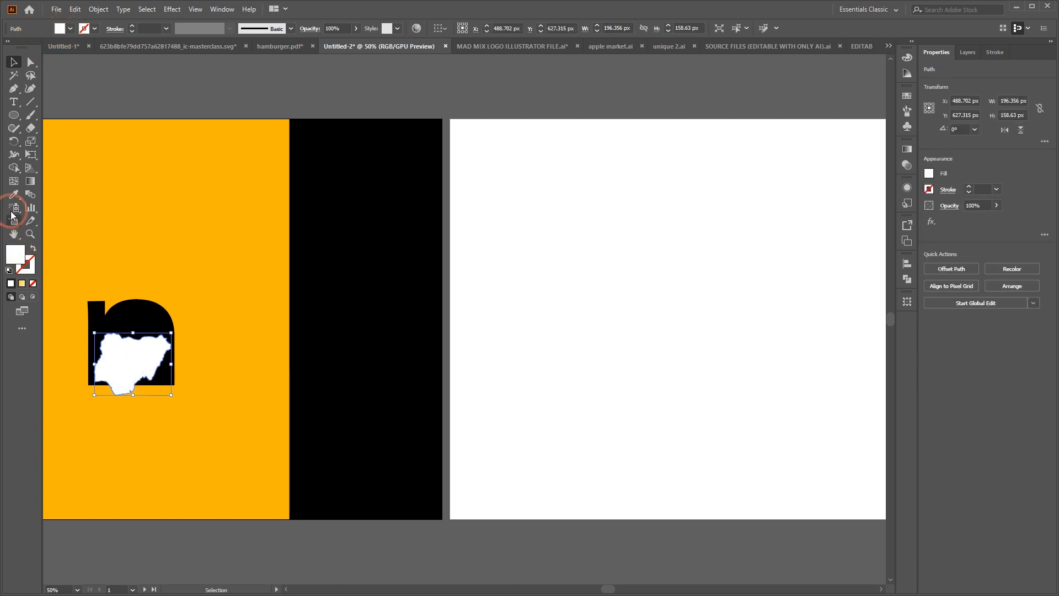
pyautogui.click(14, 196)
pyautogui.click(150, 223)
pyautogui.click(14, 61)
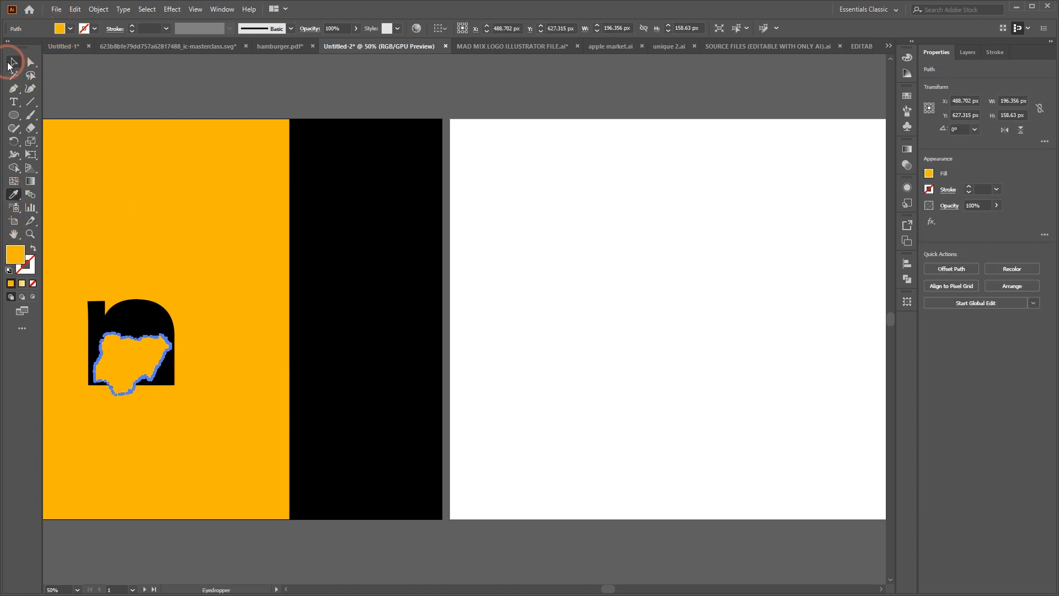
# Move the n shape and its yellow map together back onto the white artboard
pyautogui.click(149, 89)
pyautogui.moveTo(197, 432); pyautogui.dragTo(650, 316)
pyautogui.click(747, 299)
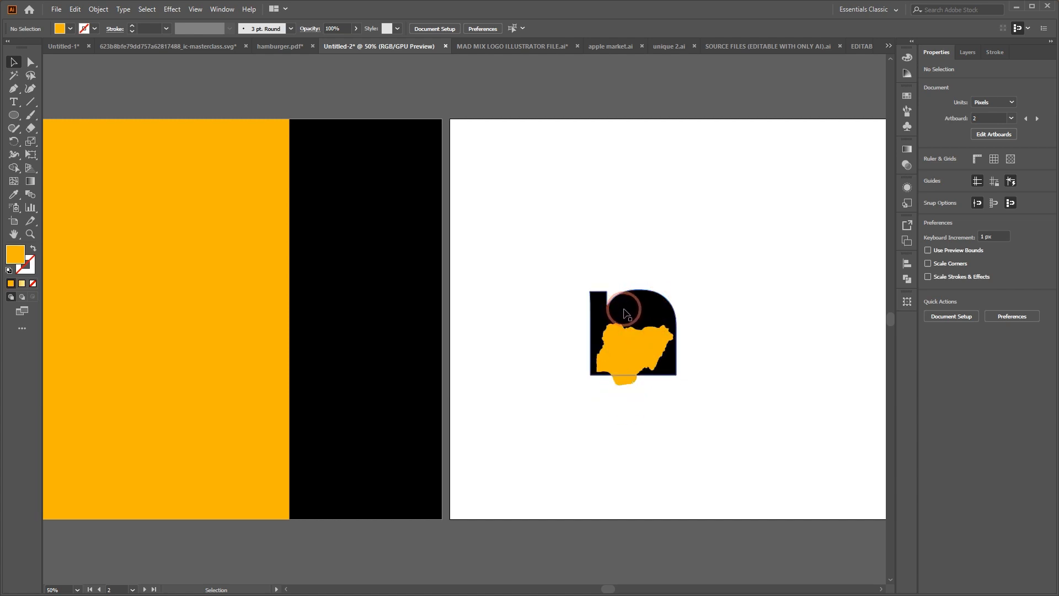
# Cut the yellow map out of the n with the Shape Builder, including the part protruding below the letter
pyautogui.moveTo(571, 255); pyautogui.dragTo(805, 474)
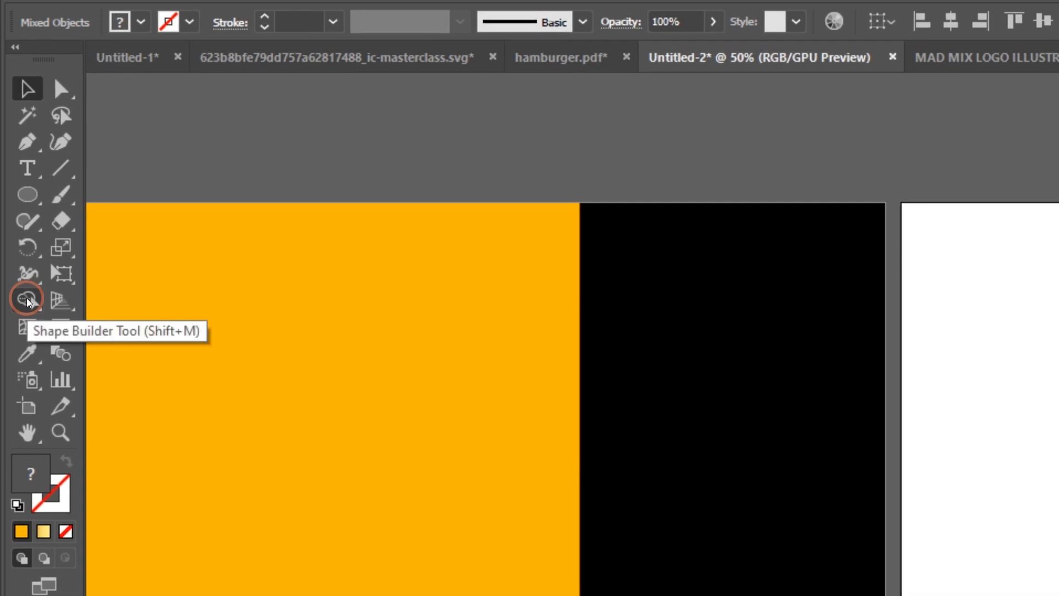
pyautogui.click(27, 302)
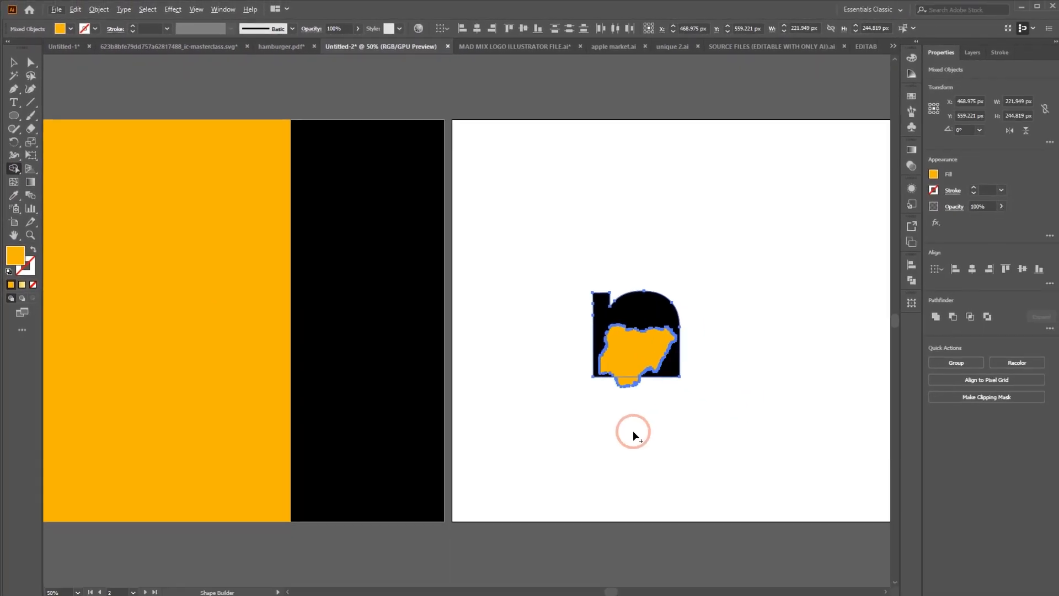
pyautogui.keyDown('alt'); pyautogui.click(599, 301); pyautogui.keyUp('alt')
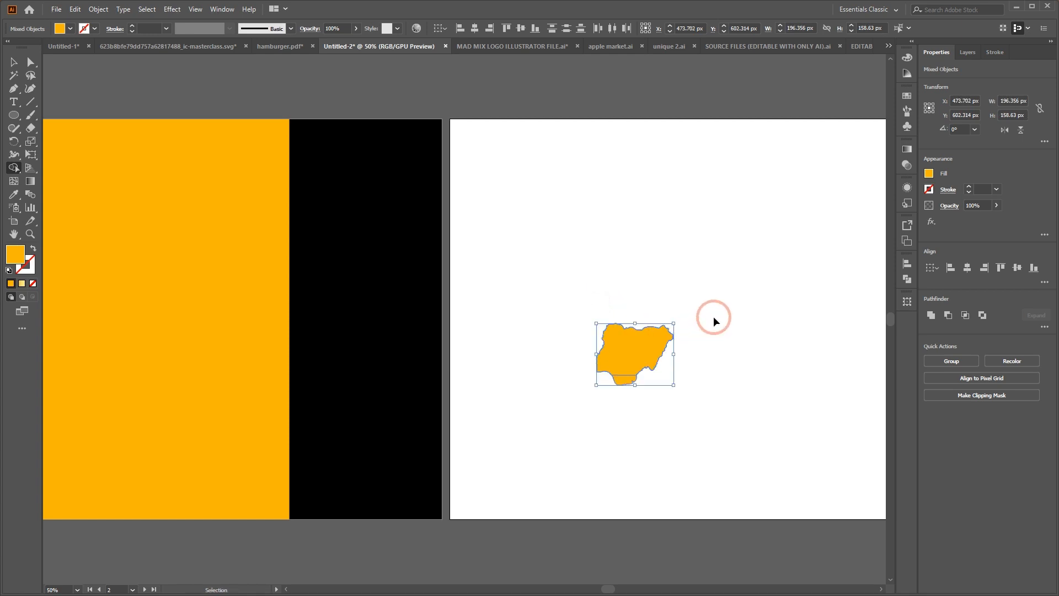
pyautogui.hotkey('ctrl', 'z')
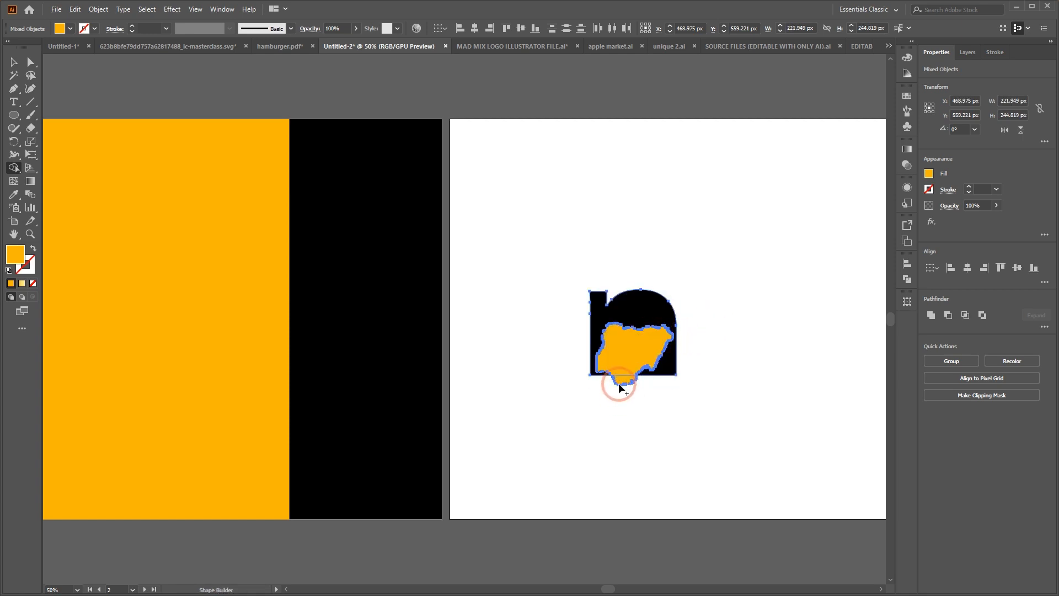
pyautogui.moveTo(619, 394); pyautogui.dragTo(626, 352)
pyautogui.click(14, 61)
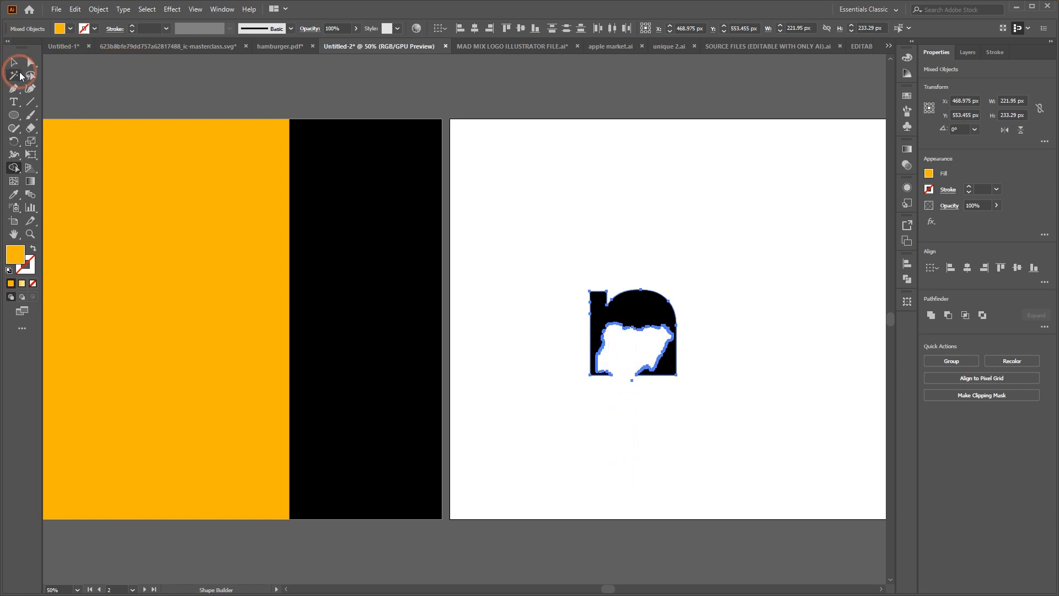
pyautogui.click(683, 229)
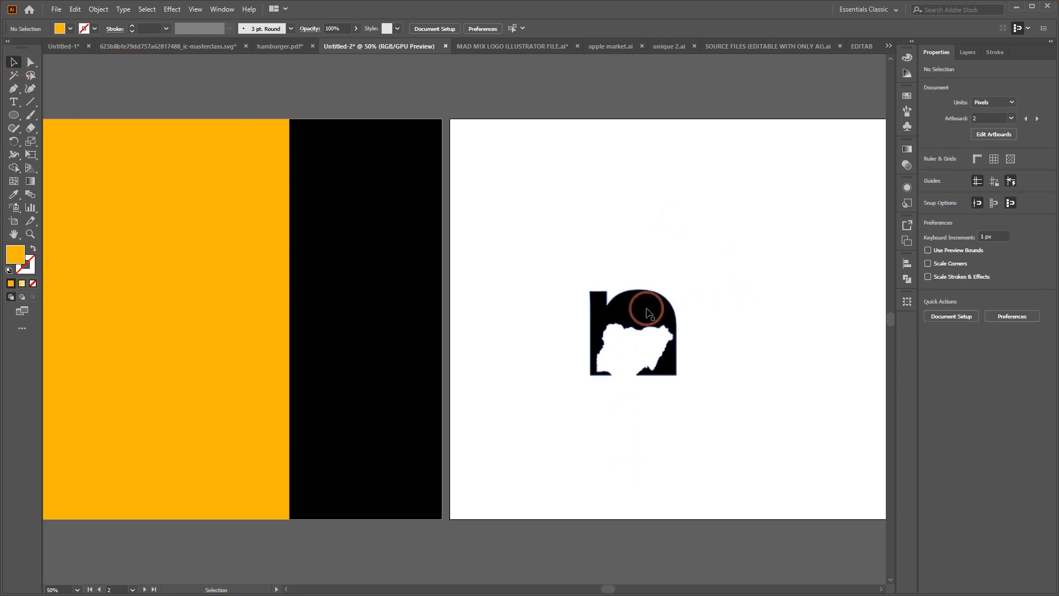
# Place the cut-out n on the black strip beside the white artboard and fill it with white
pyautogui.moveTo(633, 302); pyautogui.dragTo(369, 315)
pyautogui.click(518, 431)
pyautogui.click(70, 28)
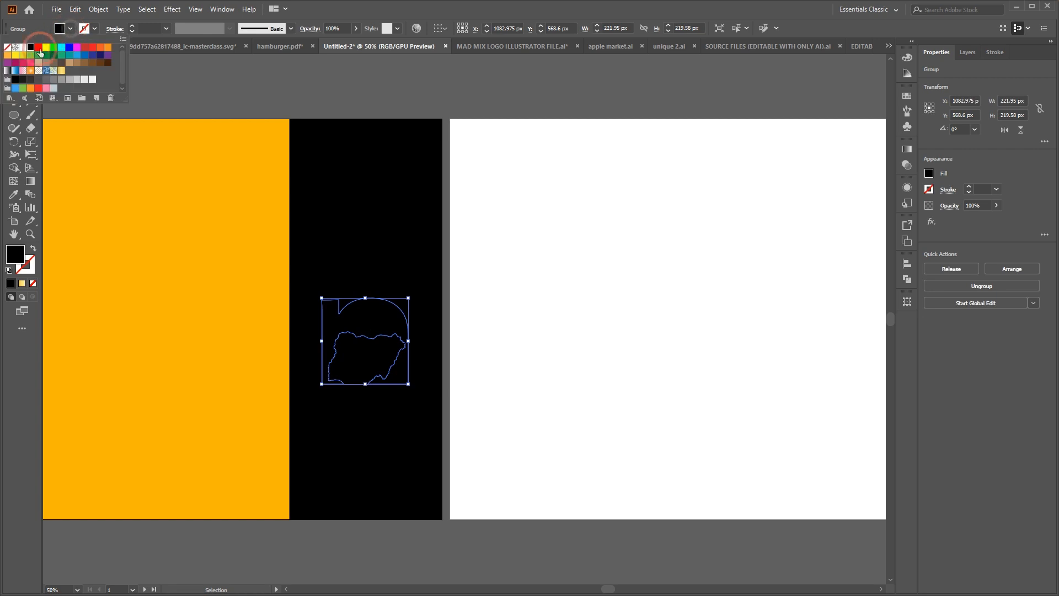
pyautogui.click(18, 41)
pyautogui.click(652, 305)
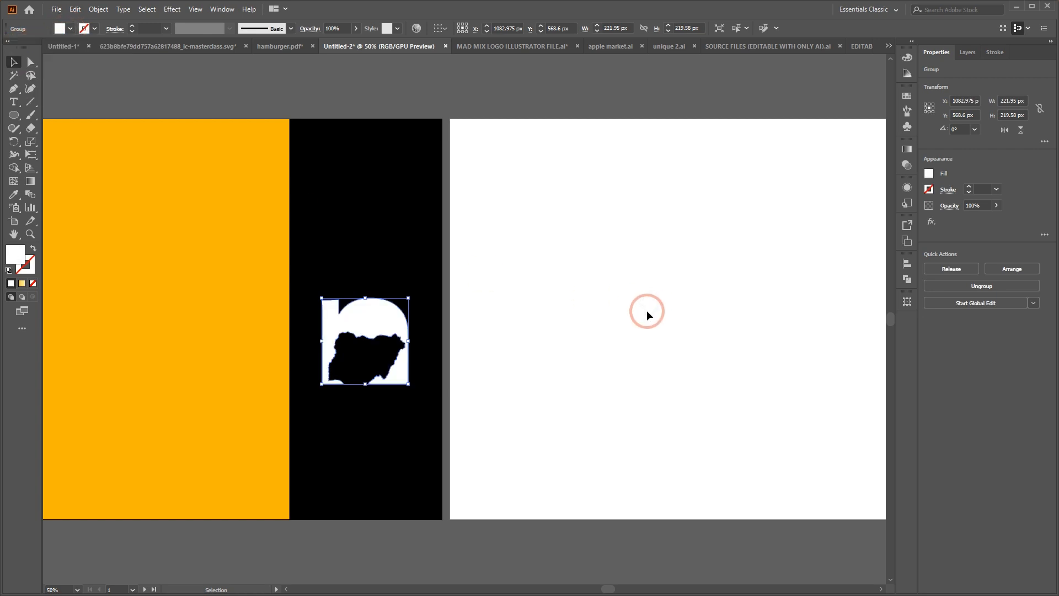
pyautogui.click(641, 314)
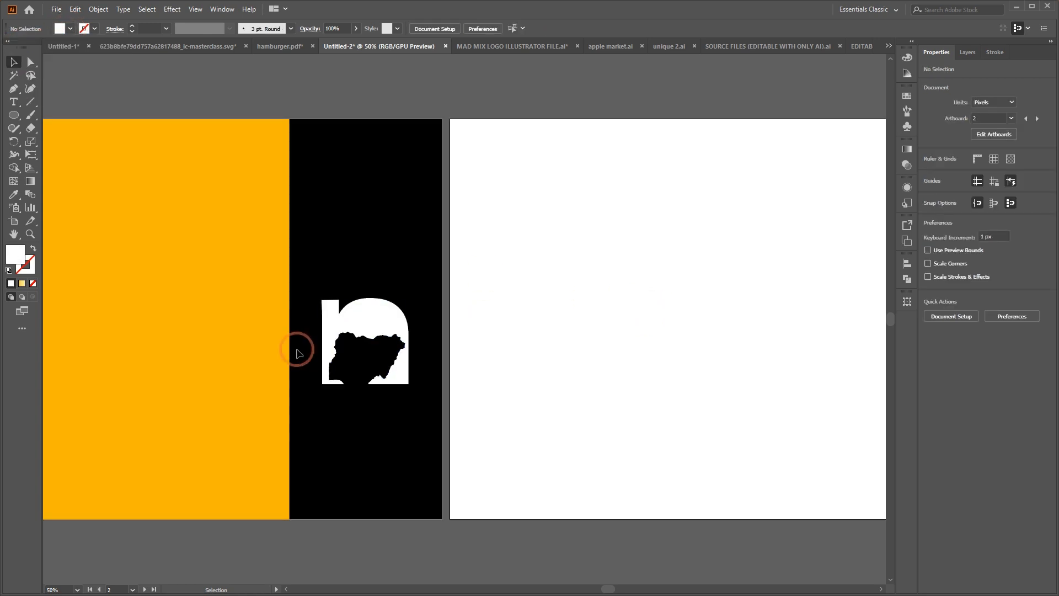
# Move the white cut-out n onto the white artboard, and undo the moves and the white fill
pyautogui.moveTo(390, 315); pyautogui.dragTo(736, 294)
pyautogui.hscroll(2, 709, 329)
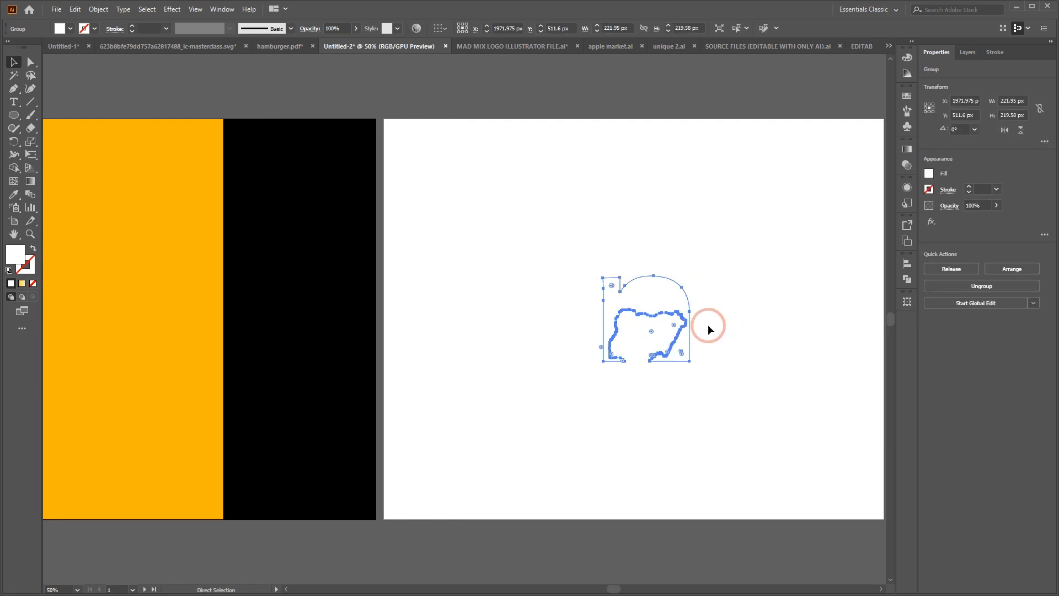
pyautogui.hotkey('ctrl', 'z')
pyautogui.hotkey('ctrl', 'z')
pyautogui.hotkey('ctrl', 'z')
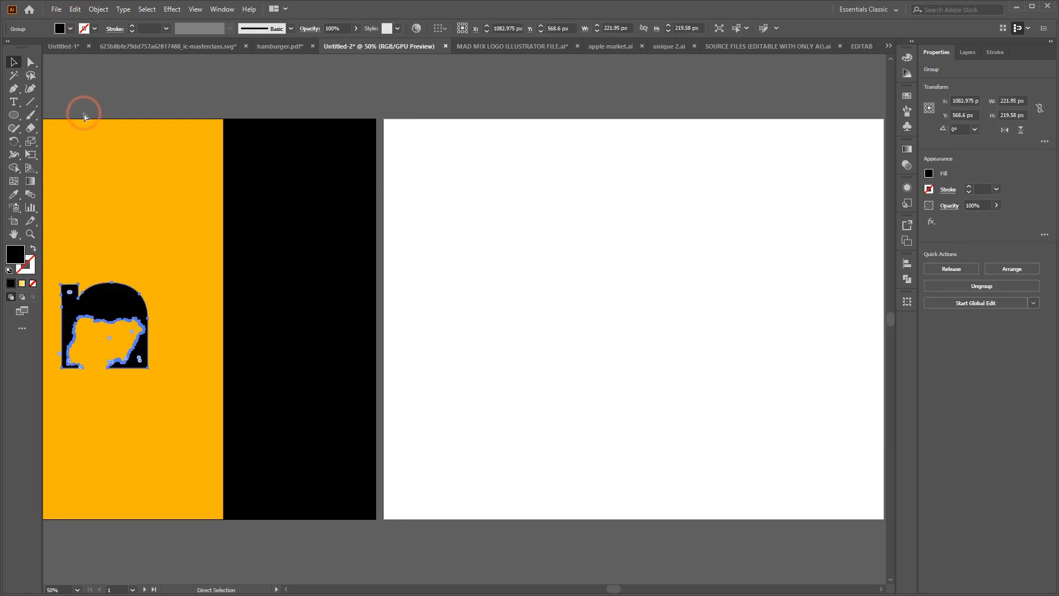
pyautogui.hotkey('ctrl', 'z')
# Shift the black cut-out n toward the right edge of the white artboard and delete it
pyautogui.click(709, 284)
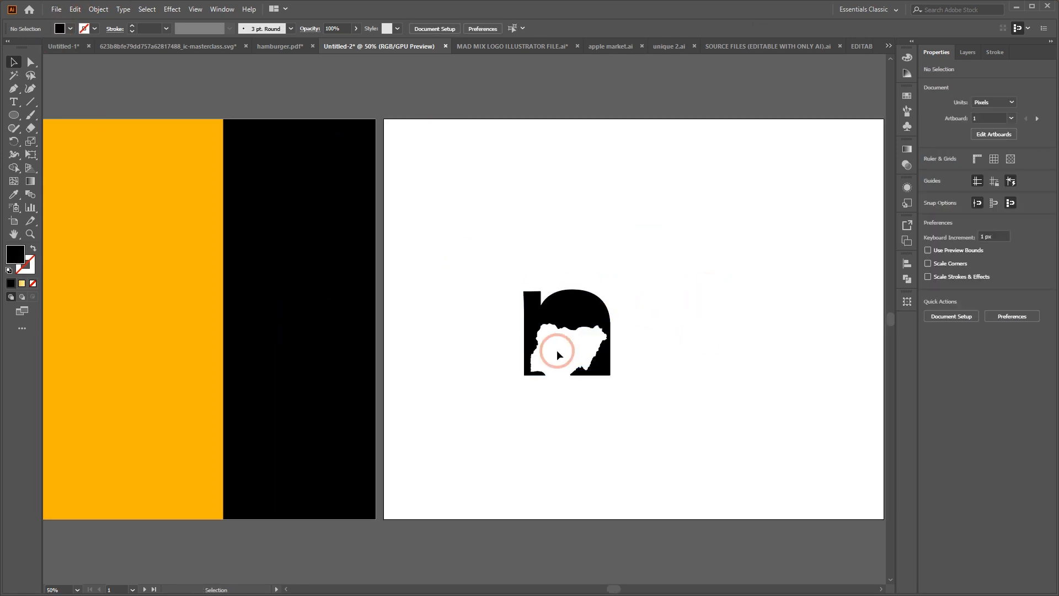
pyautogui.moveTo(557, 350); pyautogui.dragTo(827, 298)
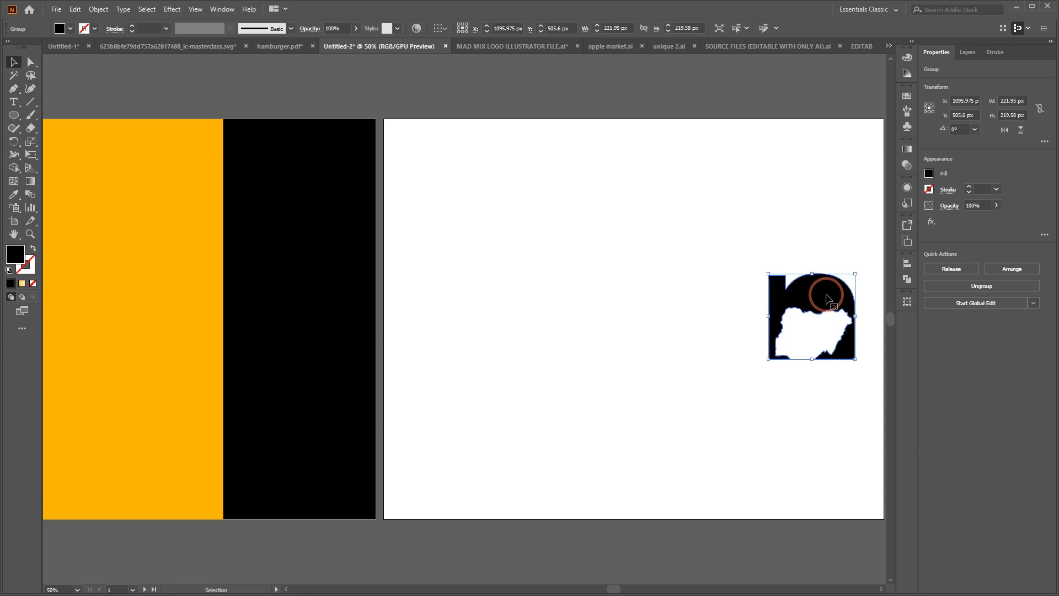
pyautogui.press('Delete')
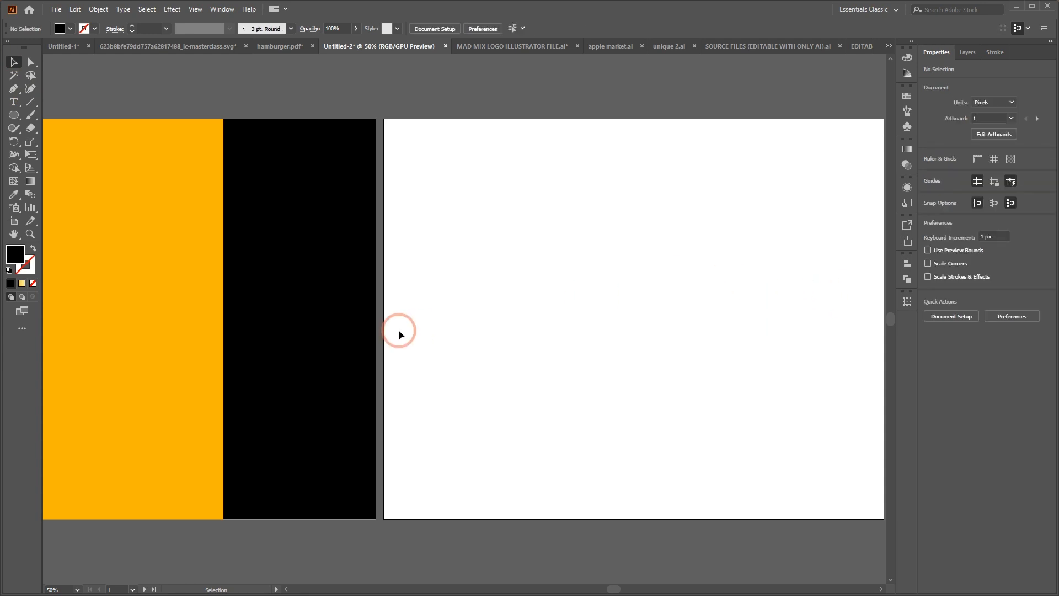
# Draw a black square about 488 px wide on the white artboard and fully round its right corners into a D
pyautogui.click(14, 115)
pyautogui.moveTo(11, 116); pyautogui.dragTo(50, 111)
pyautogui.moveTo(483, 231)
pyautogui.mouseDown()
pyautogui.moveTo(659, 394)
pyautogui.moveTo(673, 410)
pyautogui.moveTo(667, 436)
pyautogui.moveTo(673, 422)
pyautogui.mouseUp()
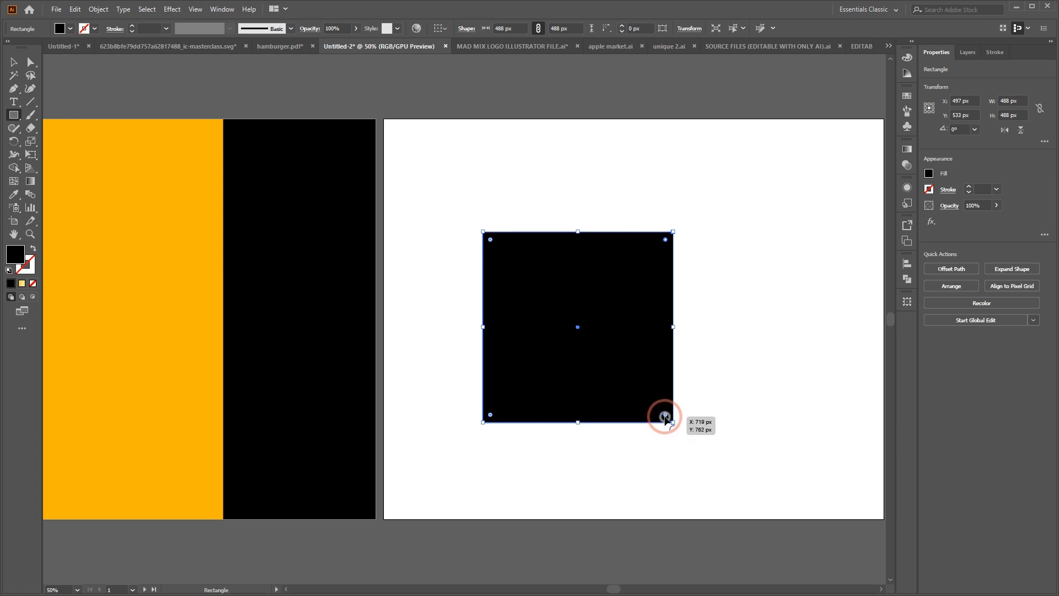
pyautogui.moveTo(665, 415); pyautogui.dragTo(438, 406)
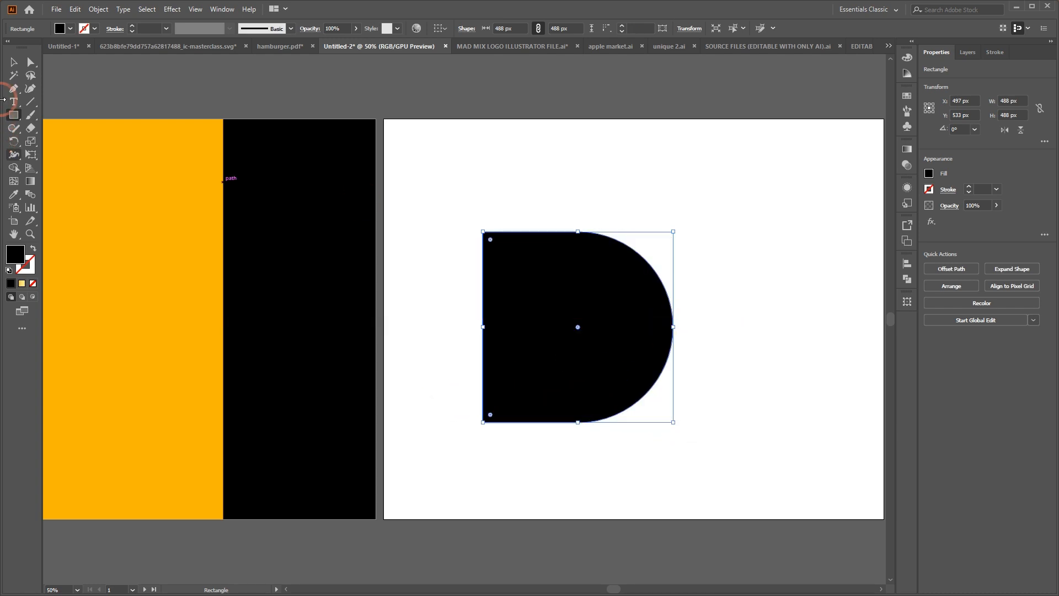
# Shift the D shape right and narrow it from its straight side to about 482 px wide
pyautogui.click(14, 62)
pyautogui.click(690, 199)
pyautogui.moveTo(563, 324); pyautogui.dragTo(644, 333)
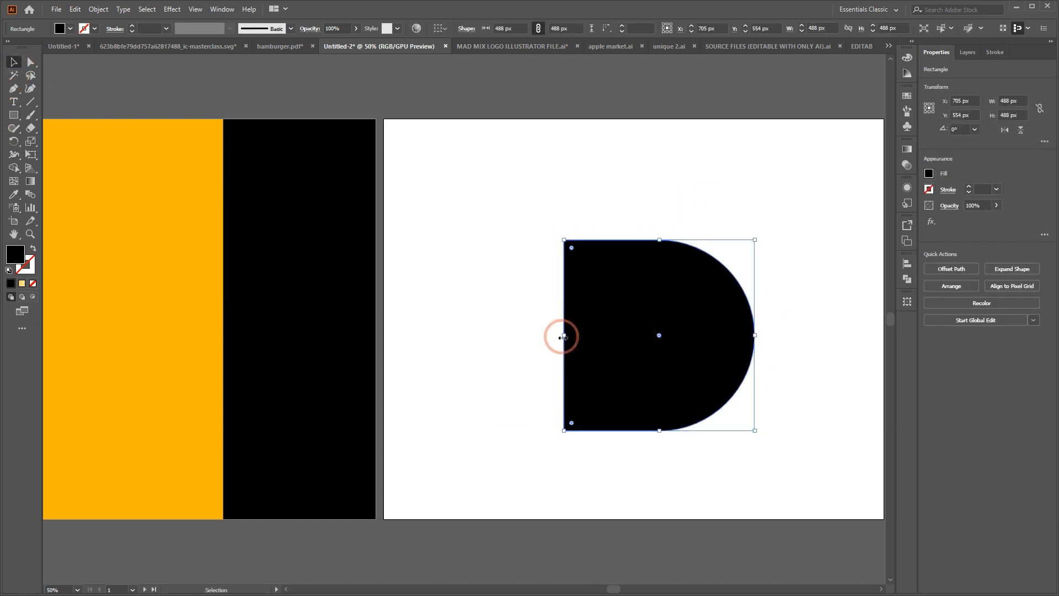
pyautogui.moveTo(562, 336)
pyautogui.mouseDown()
pyautogui.moveTo(590, 338)
pyautogui.moveTo(567, 346)
pyautogui.mouseUp()
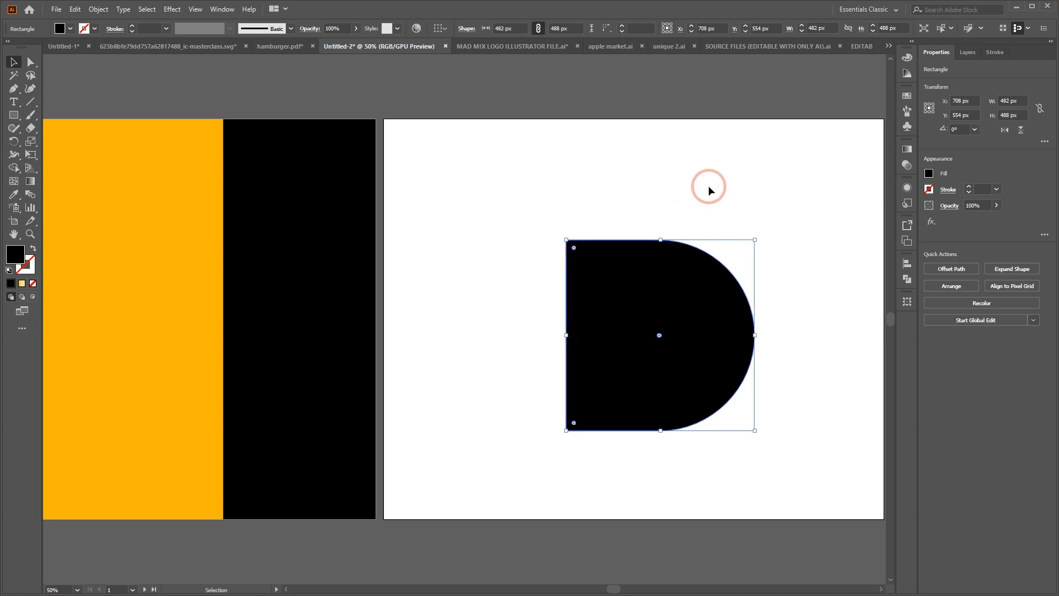
pyautogui.click(708, 185)
# Slightly round the two left corners of the D shape and move it up on the artboard
pyautogui.hscroll(2, 721, 315)
pyautogui.click(549, 307)
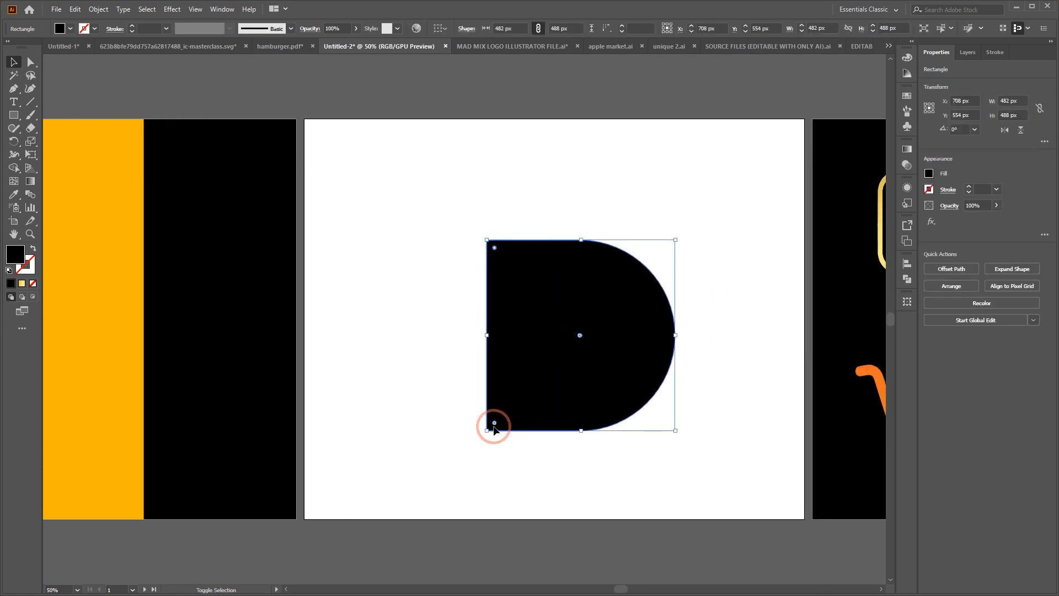
pyautogui.moveTo(494, 425); pyautogui.dragTo(508, 432)
pyautogui.click(716, 256)
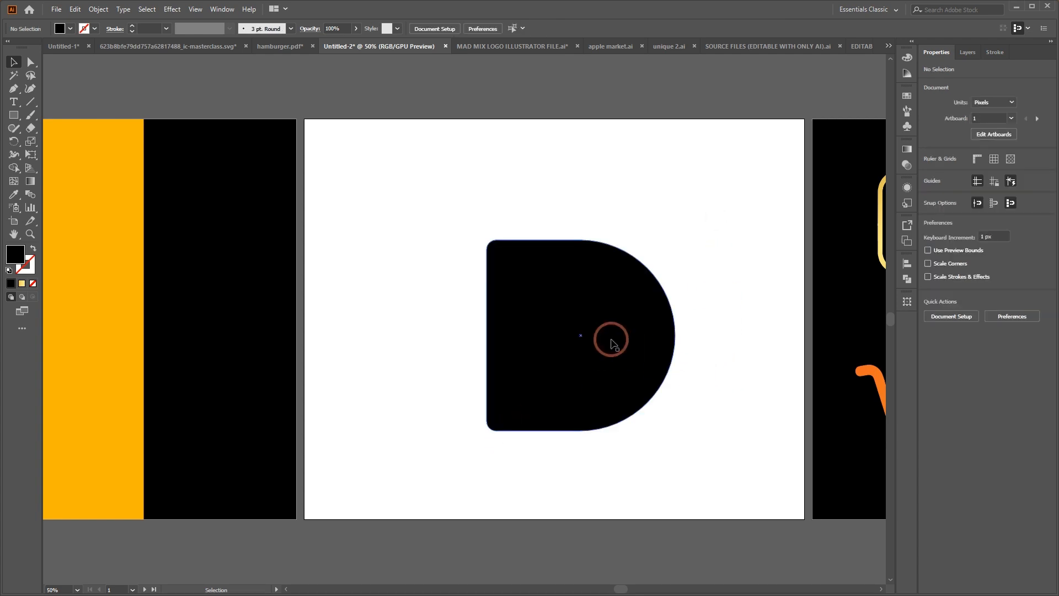
pyautogui.moveTo(610, 338); pyautogui.dragTo(614, 299)
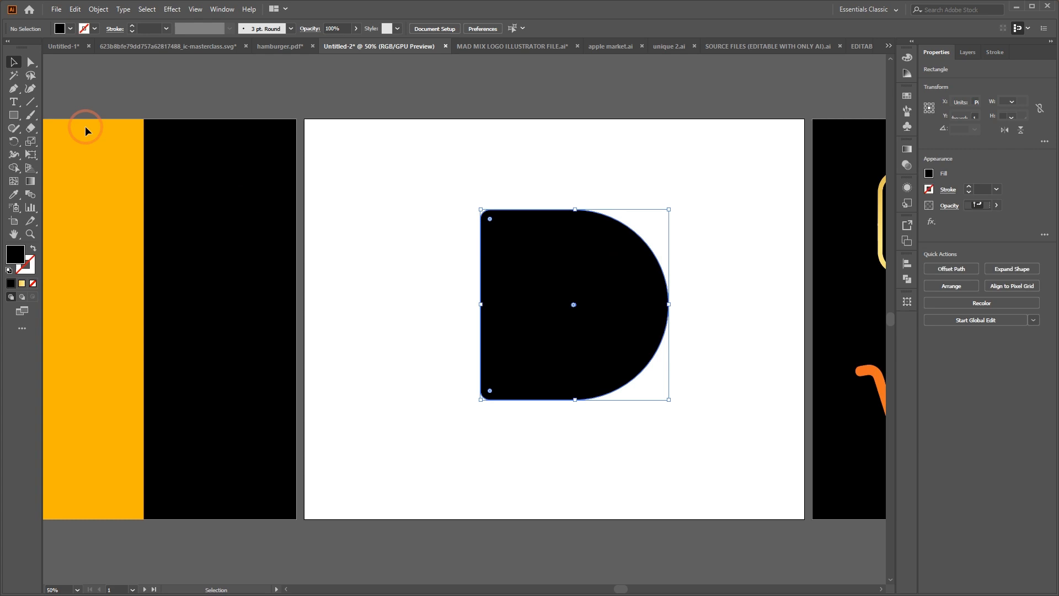
# Draw a black rectangle about 155 by 480 px left of the D and round its corners fully into a pill
pyautogui.click(13, 115)
pyautogui.moveTo(352, 229); pyautogui.dragTo(413, 416)
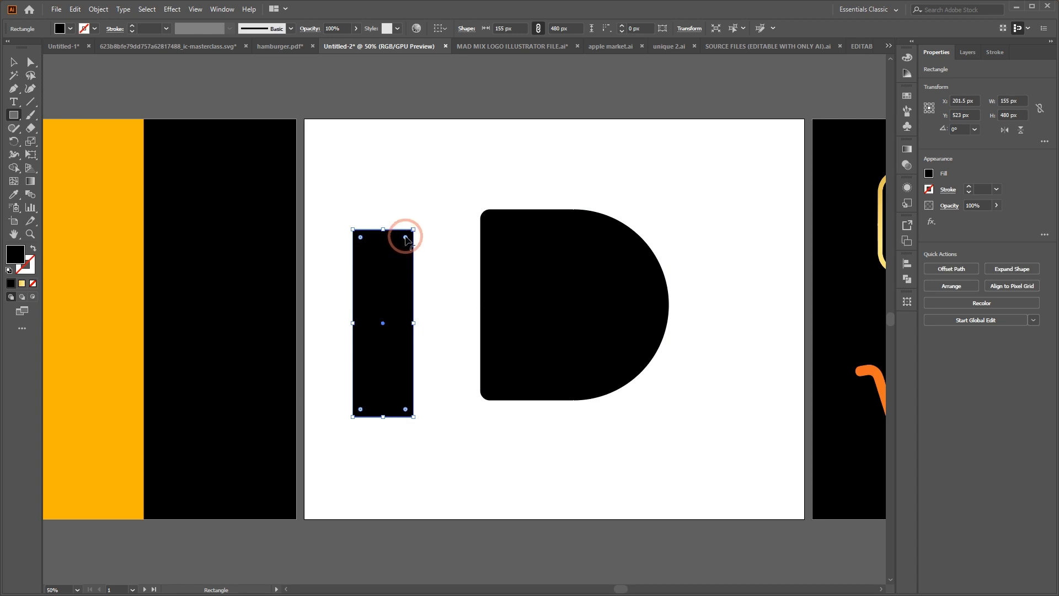
pyautogui.moveTo(405, 237); pyautogui.dragTo(338, 440)
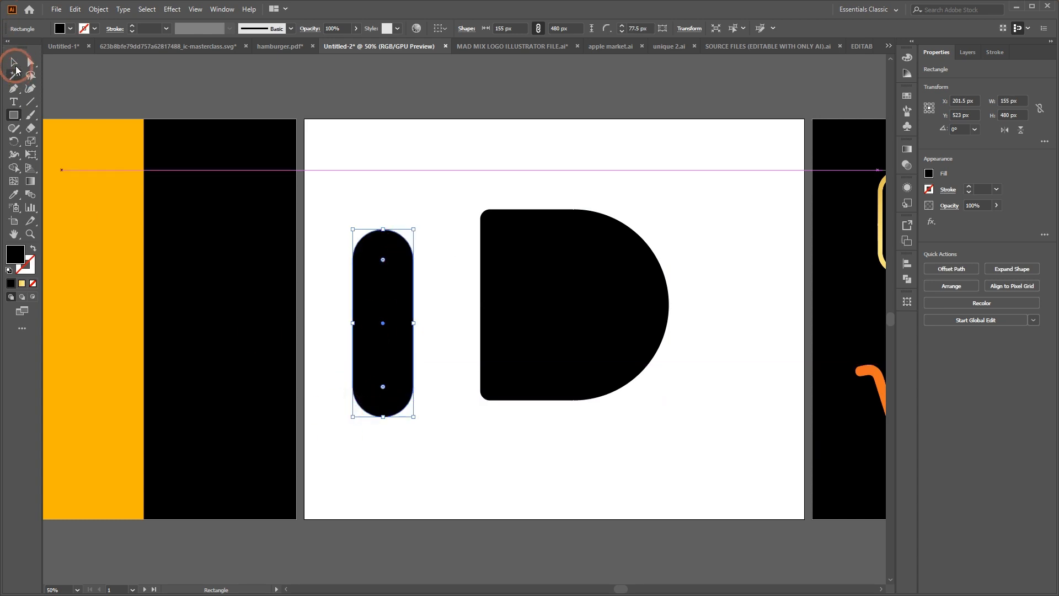
# Rotate the pill clockwise so it leans right at an angle of about 324.95°
pyautogui.click(15, 62)
pyautogui.click(449, 168)
pyautogui.click(392, 297)
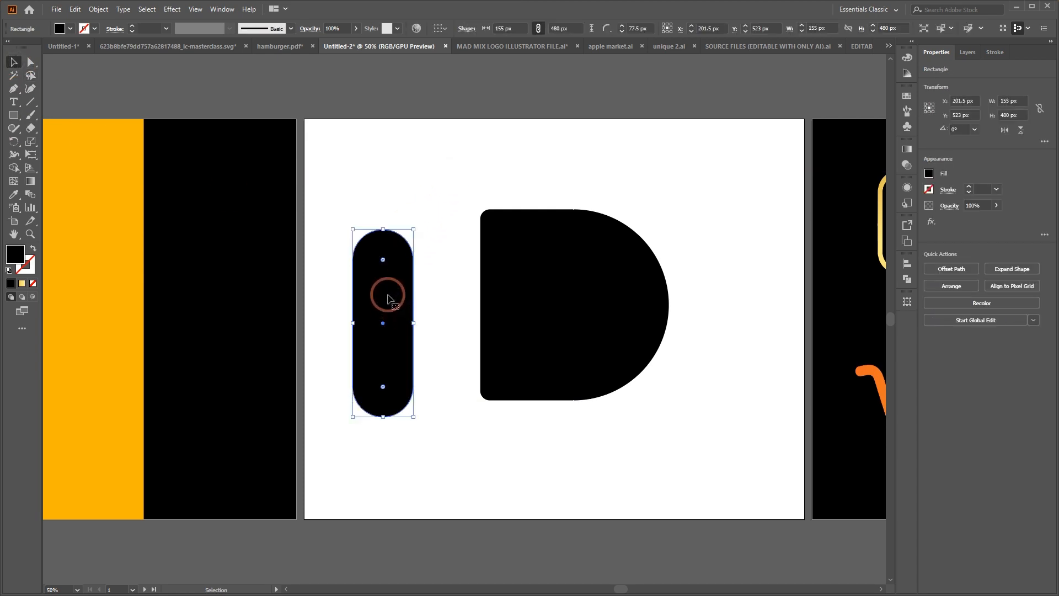
pyautogui.moveTo(419, 223); pyautogui.dragTo(444, 268)
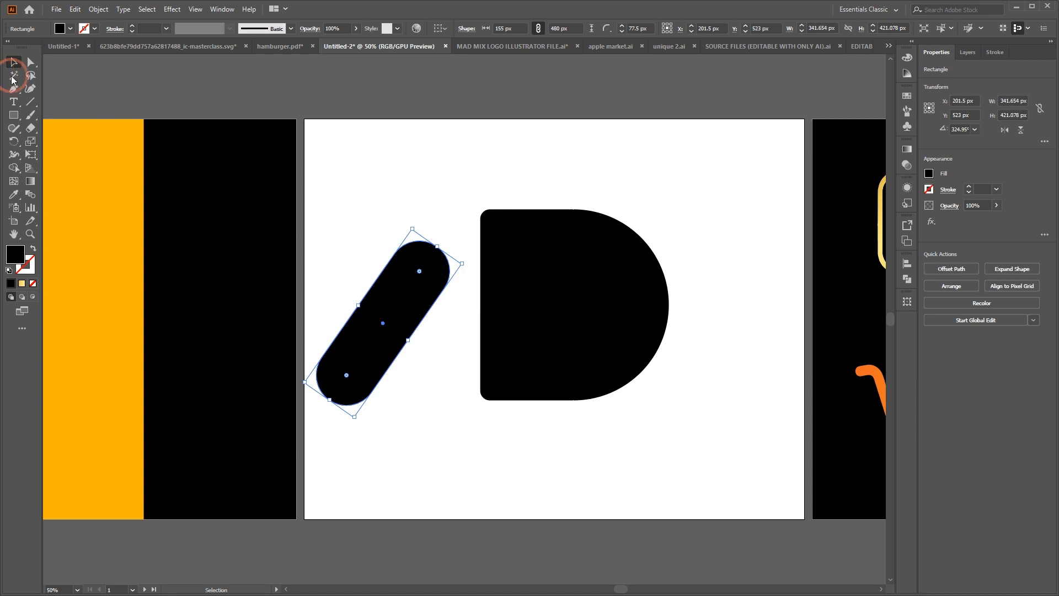
# Fill the slanted pill with white and place it diagonally across the lower-left part of the D
pyautogui.click(71, 28)
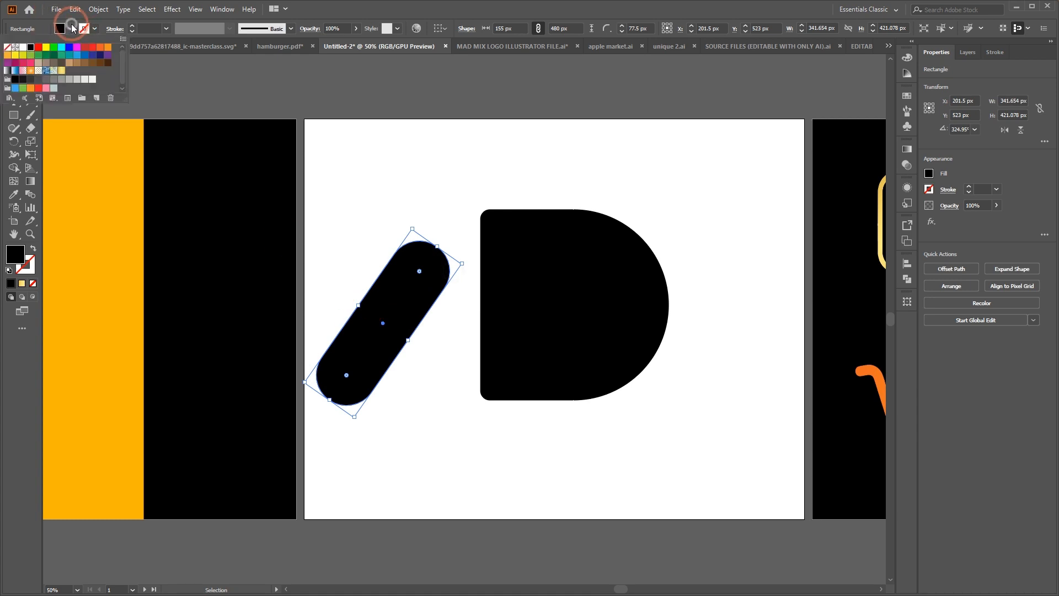
pyautogui.click(24, 48)
pyautogui.moveTo(383, 325); pyautogui.dragTo(522, 357)
pyautogui.click(716, 234)
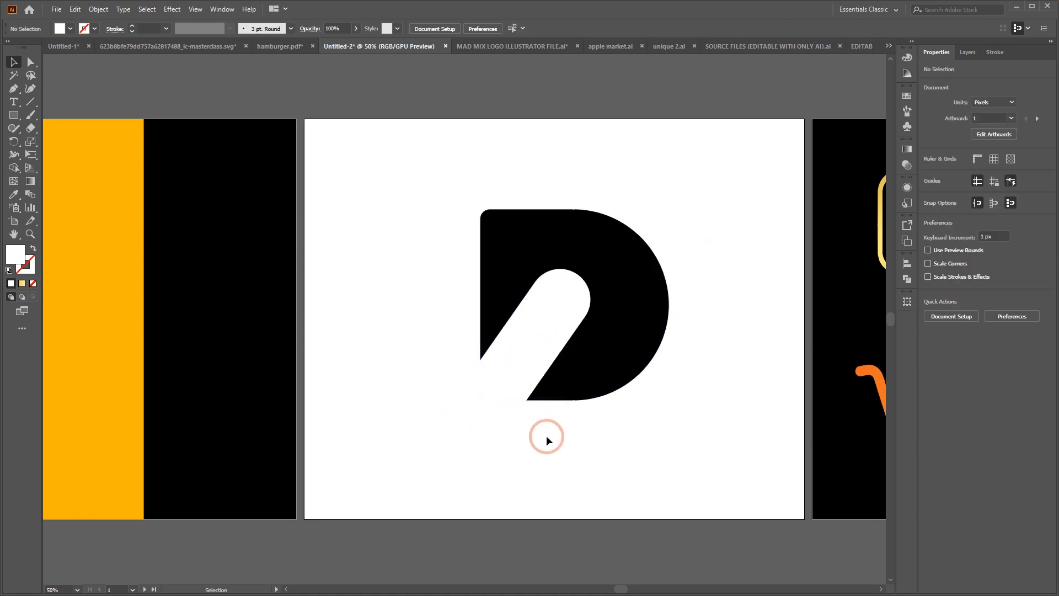
# Enlarge the white slanted pill over the D to about 168 by 501 px
pyautogui.click(540, 338)
pyautogui.moveTo(579, 277); pyautogui.dragTo(568, 339)
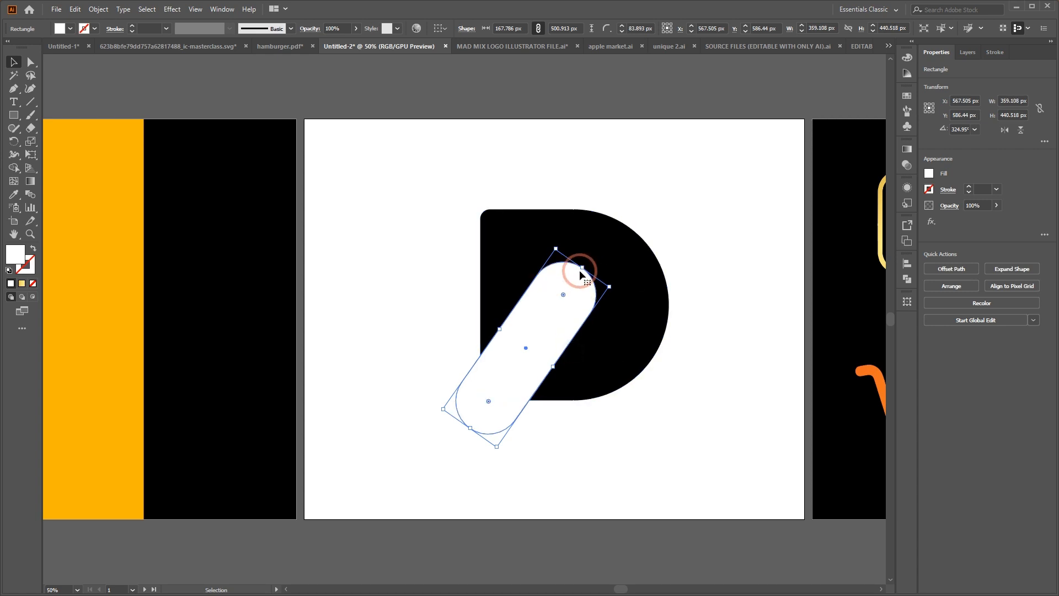
# Reposition the white slanted pill on the D and enlarge it to about 169 by 509 px
pyautogui.moveTo(582, 268); pyautogui.dragTo(602, 281)
pyautogui.moveTo(554, 365); pyautogui.dragTo(554, 310)
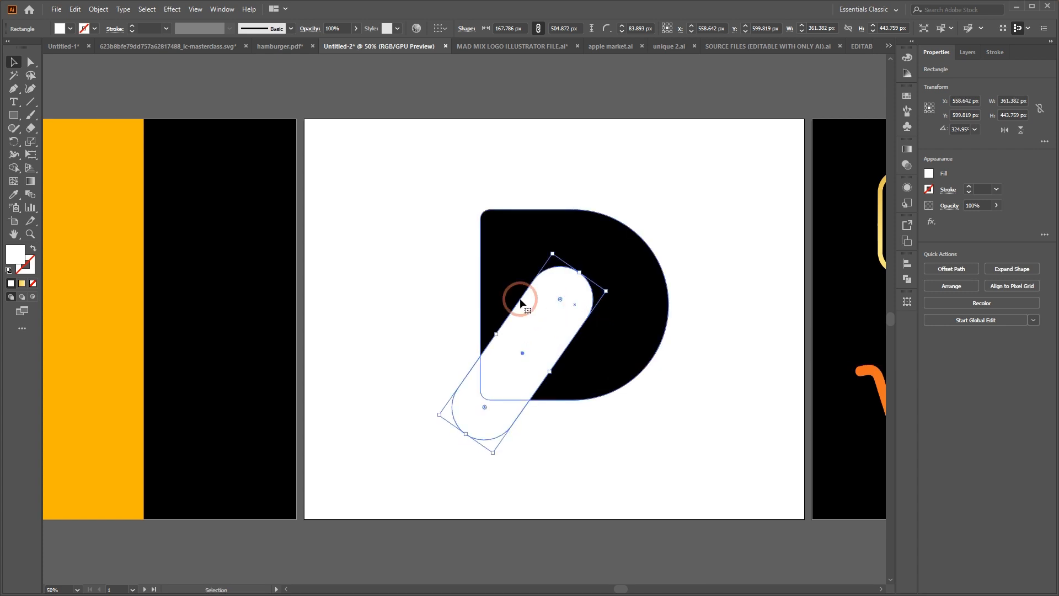
pyautogui.moveTo(563, 264); pyautogui.dragTo(588, 202)
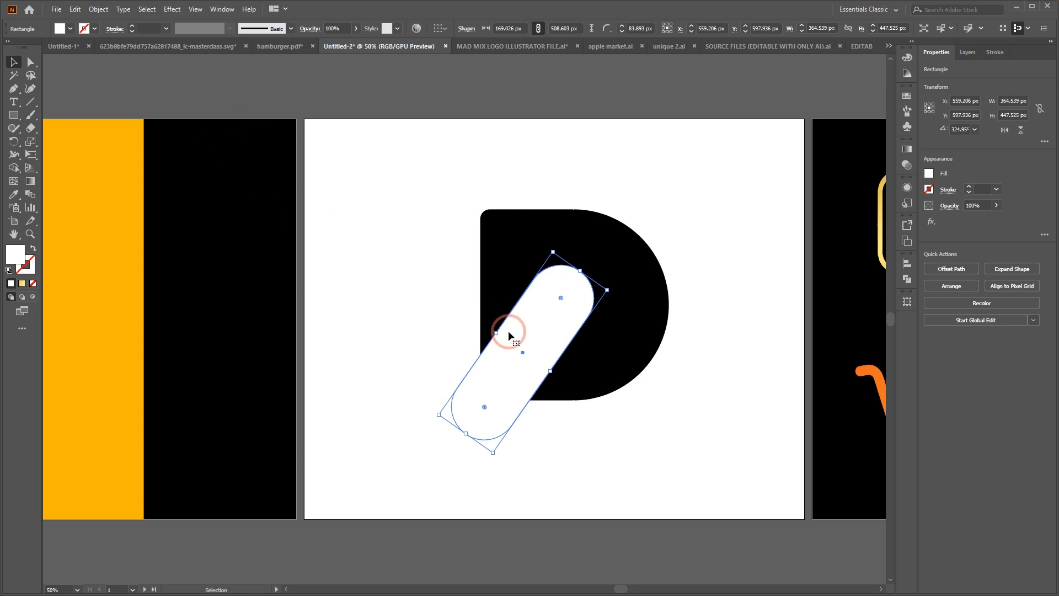
# Draw an upright white rectangle about 112 by 393 px on the blank area left of the D
pyautogui.click(17, 118)
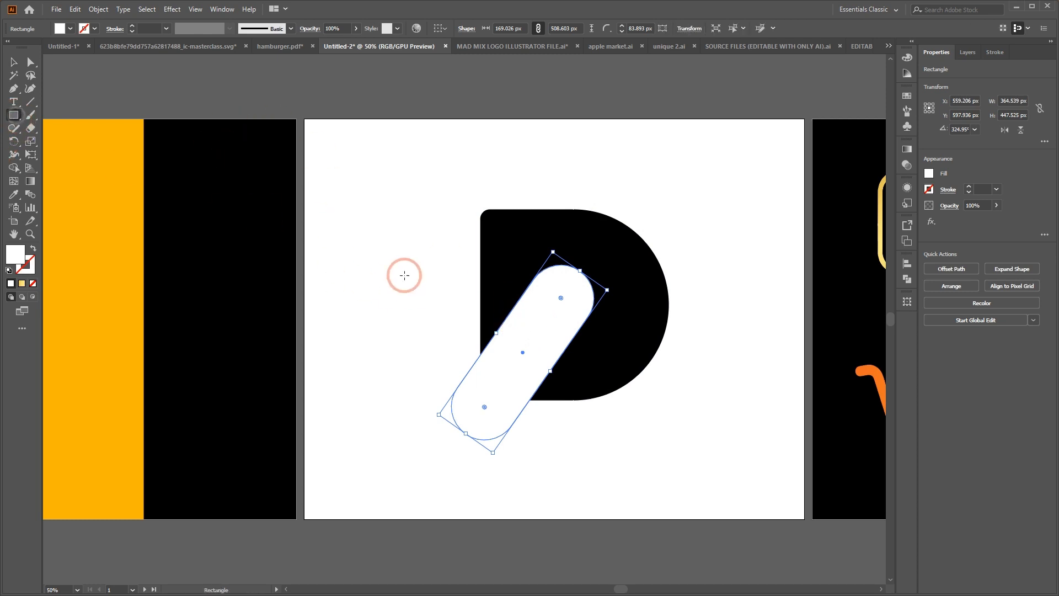
pyautogui.moveTo(368, 206); pyautogui.dragTo(419, 385)
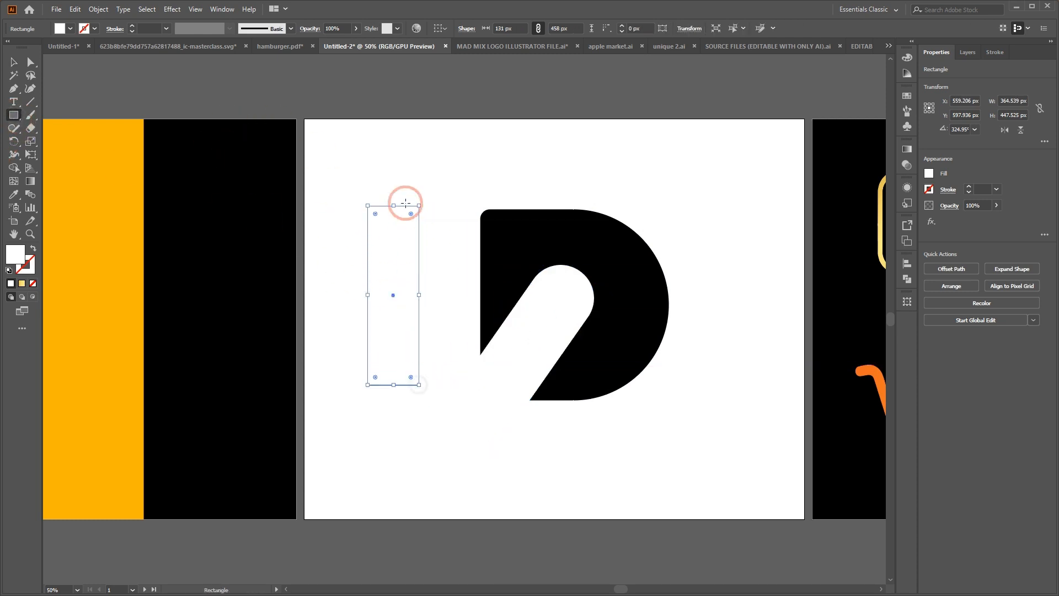
pyautogui.moveTo(419, 205); pyautogui.dragTo(412, 231)
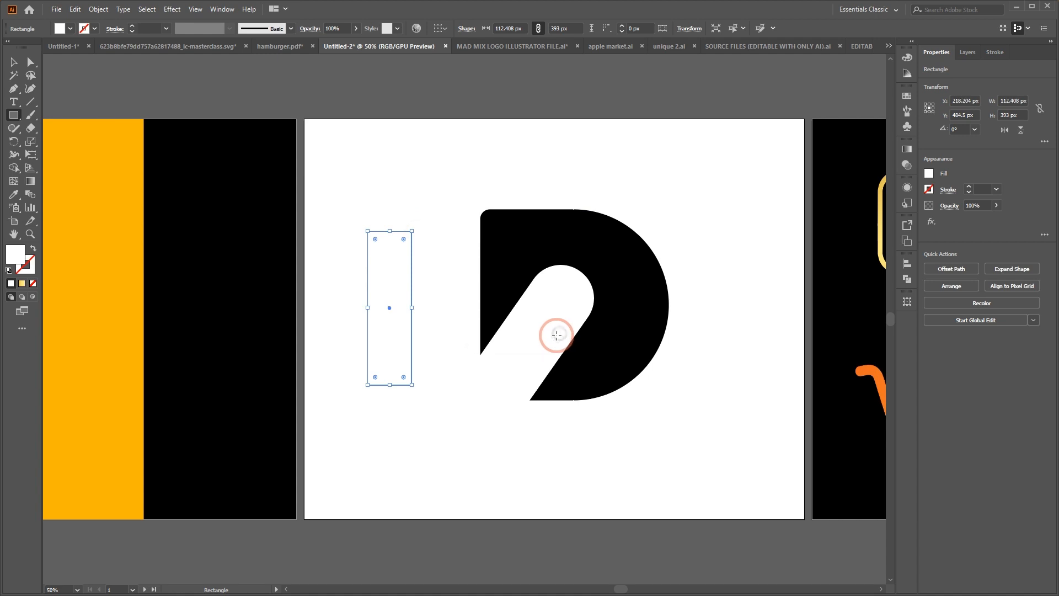
pyautogui.click(556, 335)
pyautogui.click(549, 319)
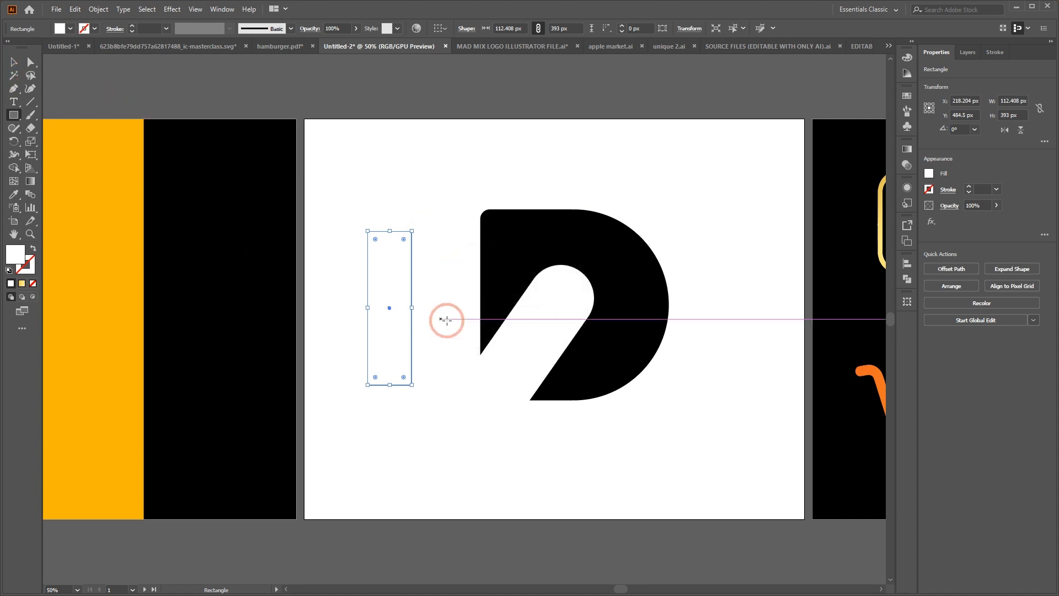
pyautogui.click(11, 63)
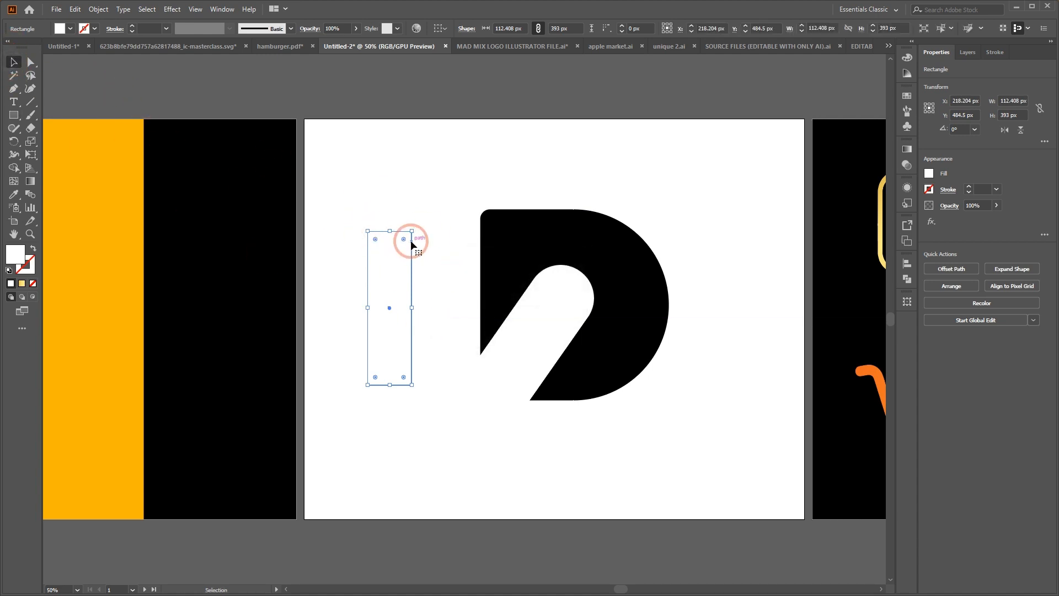
# Delete the old slanted white pill that covers the D
pyautogui.moveTo(410, 240); pyautogui.dragTo(530, 332)
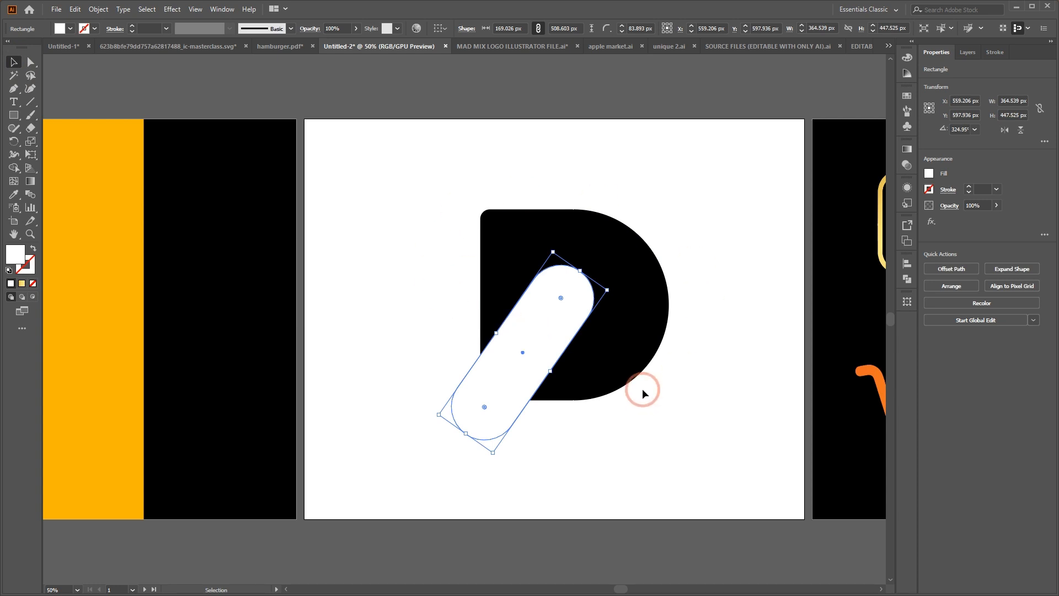
pyautogui.press('Delete')
# Turn the new white rectangle into a pill of about 132 by 461 px, rotated to 321.7°, across the D's lower-left part
pyautogui.click(393, 292)
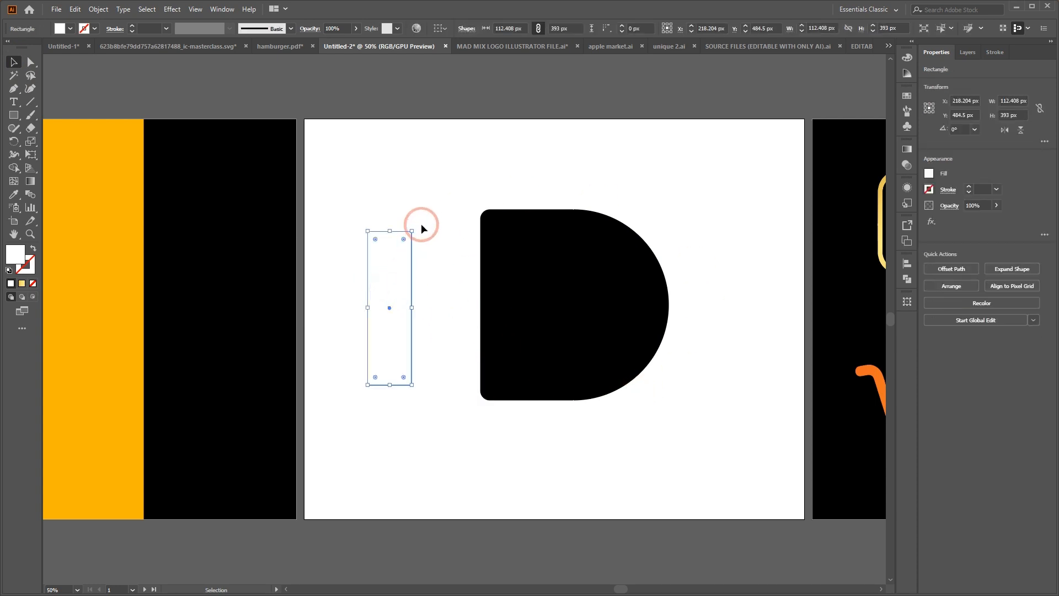
pyautogui.moveTo(417, 223); pyautogui.dragTo(551, 371)
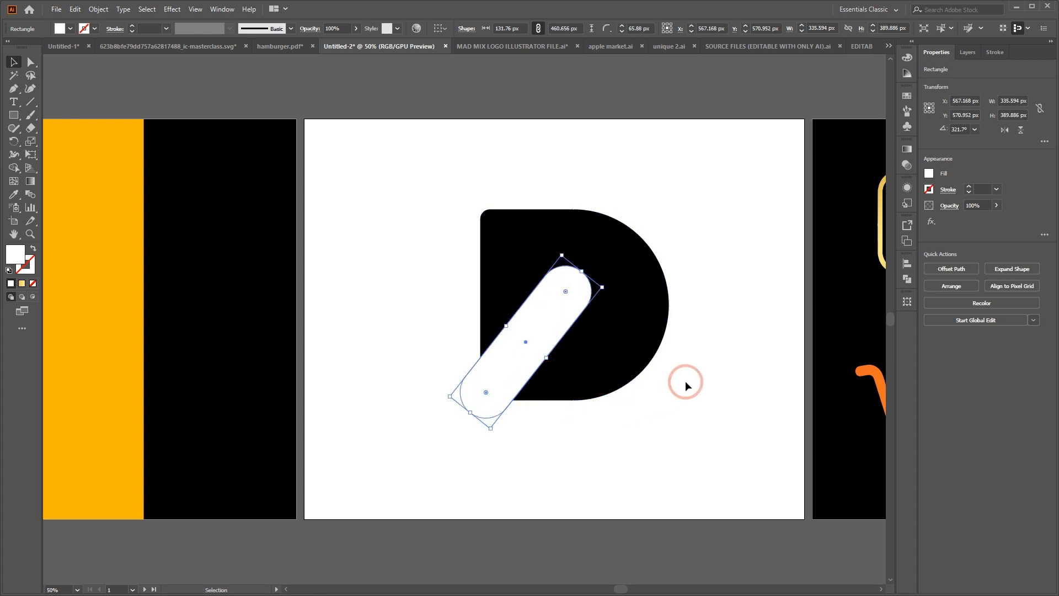
pyautogui.moveTo(547, 314)
pyautogui.mouseDown()
pyautogui.moveTo(551, 325)
pyautogui.moveTo(543, 321)
pyautogui.mouseUp()
# Shrink the slanted shape to about 122 by 428 px, round its ends fully again and shift it down and left
pyautogui.moveTo(576, 281); pyautogui.dragTo(621, 415)
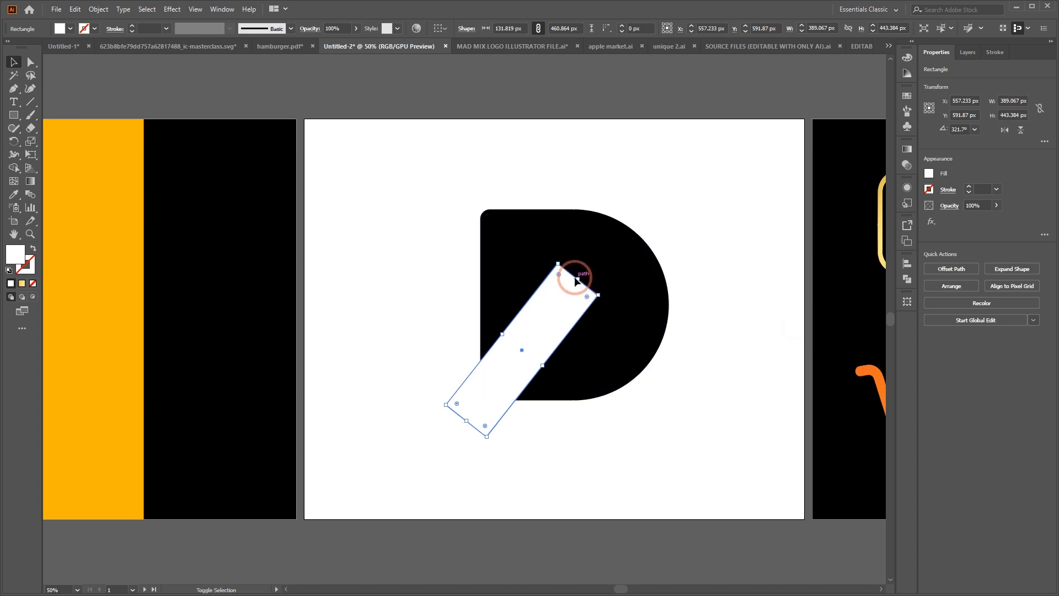
pyautogui.moveTo(574, 277)
pyautogui.mouseDown()
pyautogui.moveTo(562, 303)
pyautogui.moveTo(548, 297)
pyautogui.moveTo(576, 279)
pyautogui.moveTo(577, 296)
pyautogui.mouseUp()
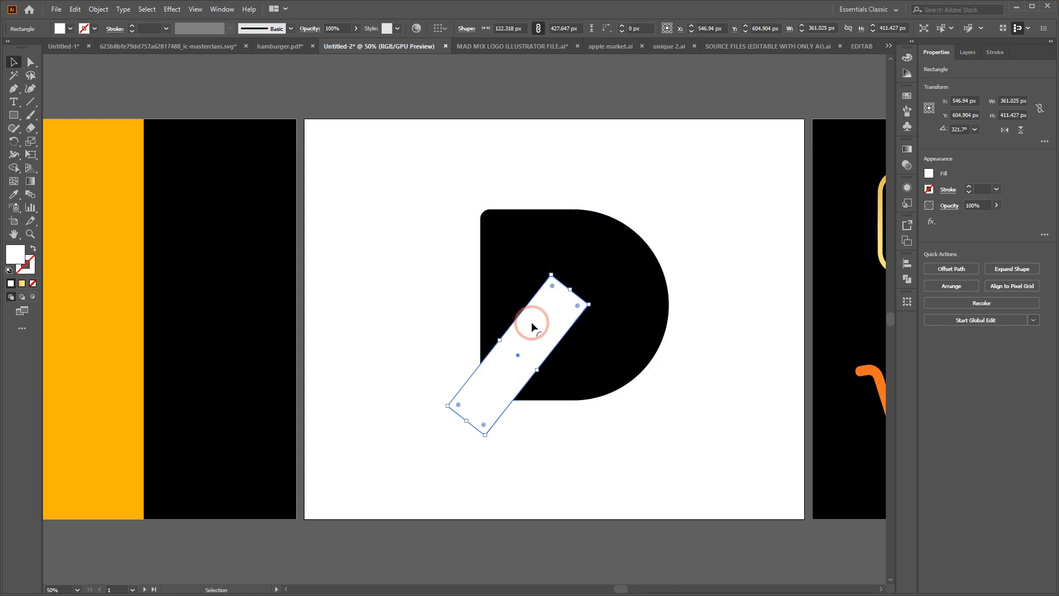
pyautogui.moveTo(553, 287); pyautogui.dragTo(555, 367)
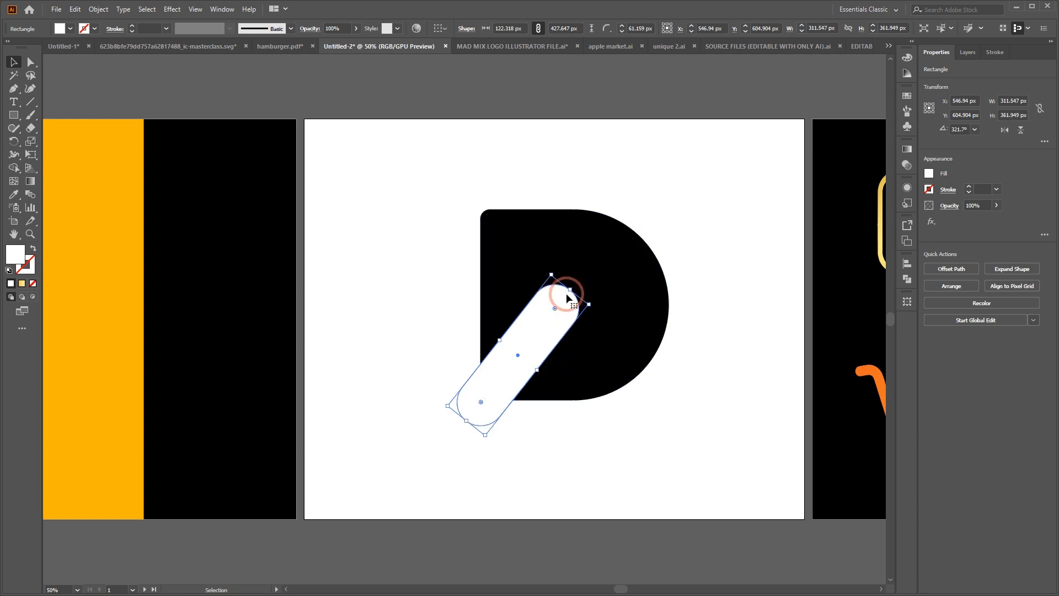
pyautogui.moveTo(555, 308); pyautogui.dragTo(663, 177)
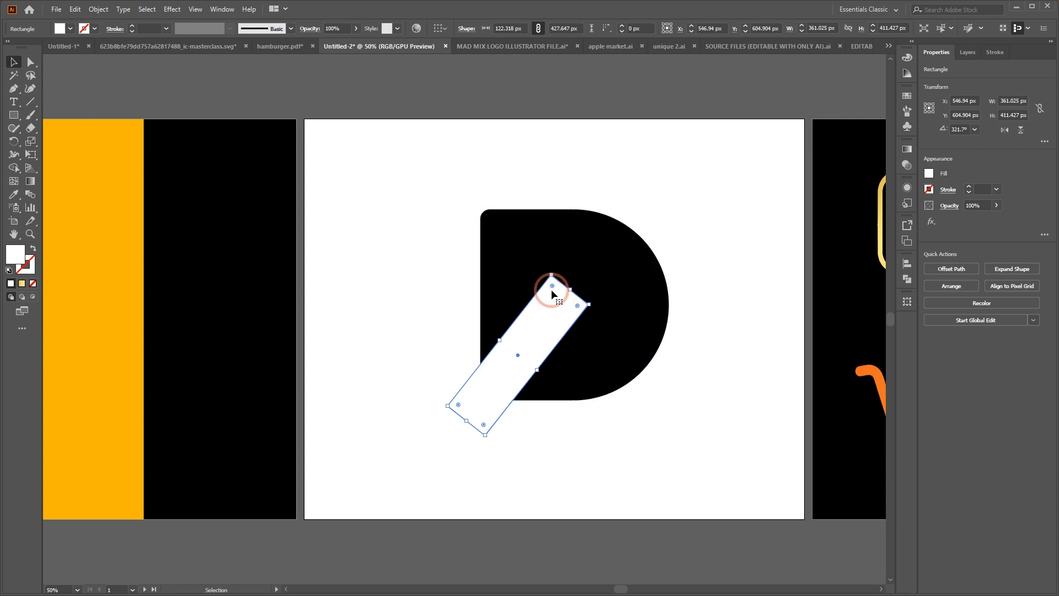
pyautogui.moveTo(552, 286); pyautogui.dragTo(534, 346)
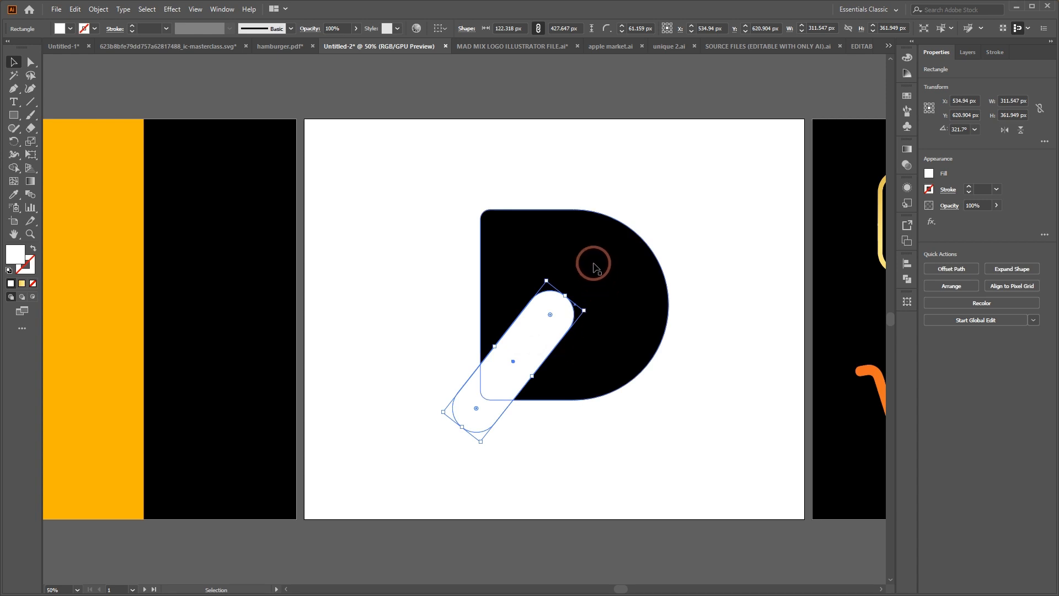
# Draw a white circle, place it on the D above the pill's upper end and enlarge it to about 107 px
pyautogui.click(13, 115)
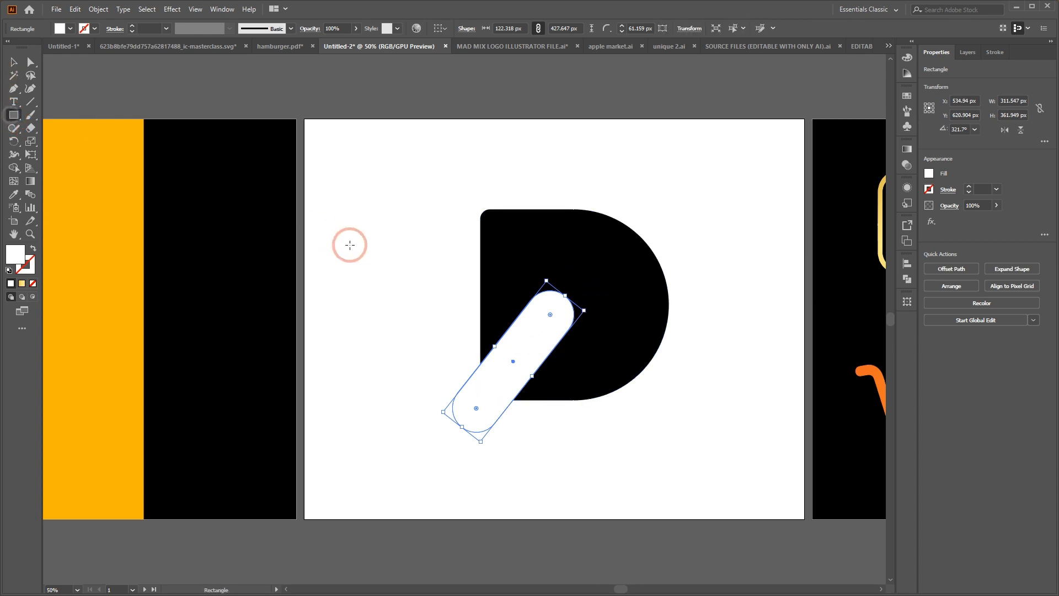
pyautogui.moveTo(14, 115); pyautogui.dragTo(54, 142)
pyautogui.moveTo(355, 204); pyautogui.dragTo(586, 272)
pyautogui.click(14, 62)
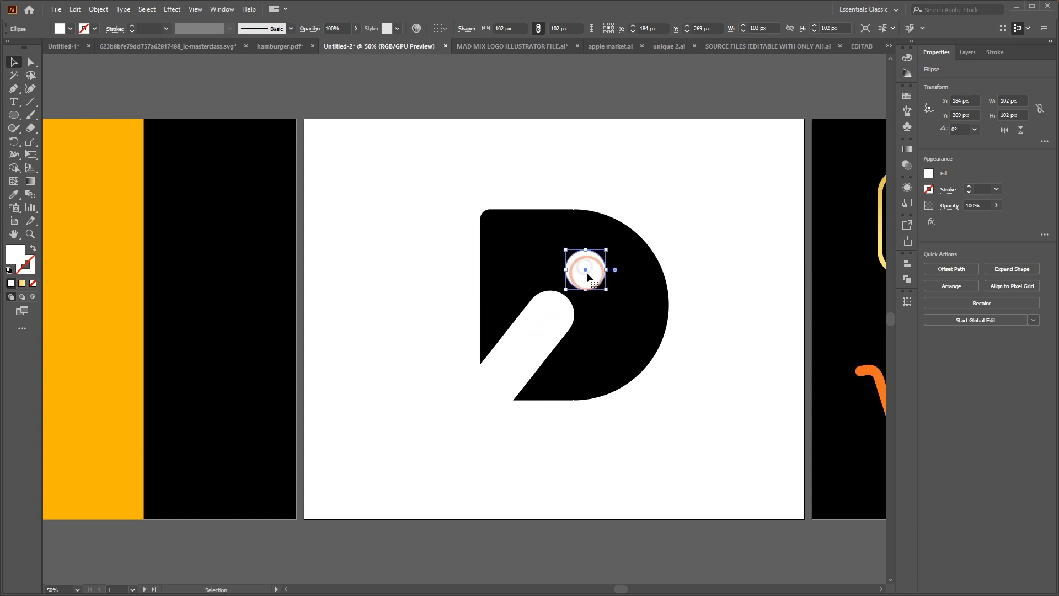
pyautogui.click(726, 312)
pyautogui.click(576, 269)
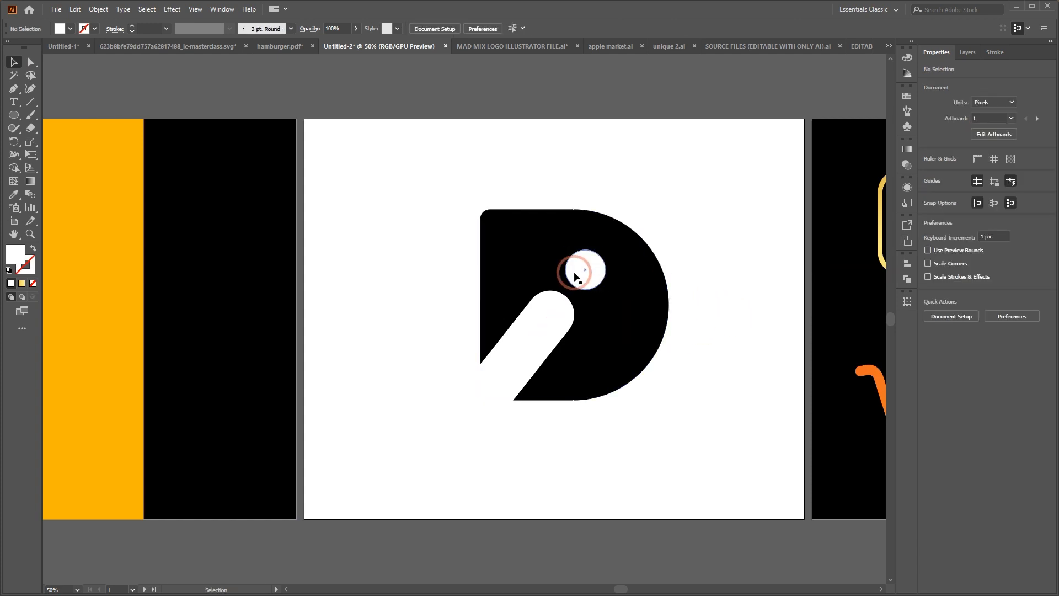
pyautogui.moveTo(605, 248); pyautogui.dragTo(607, 248)
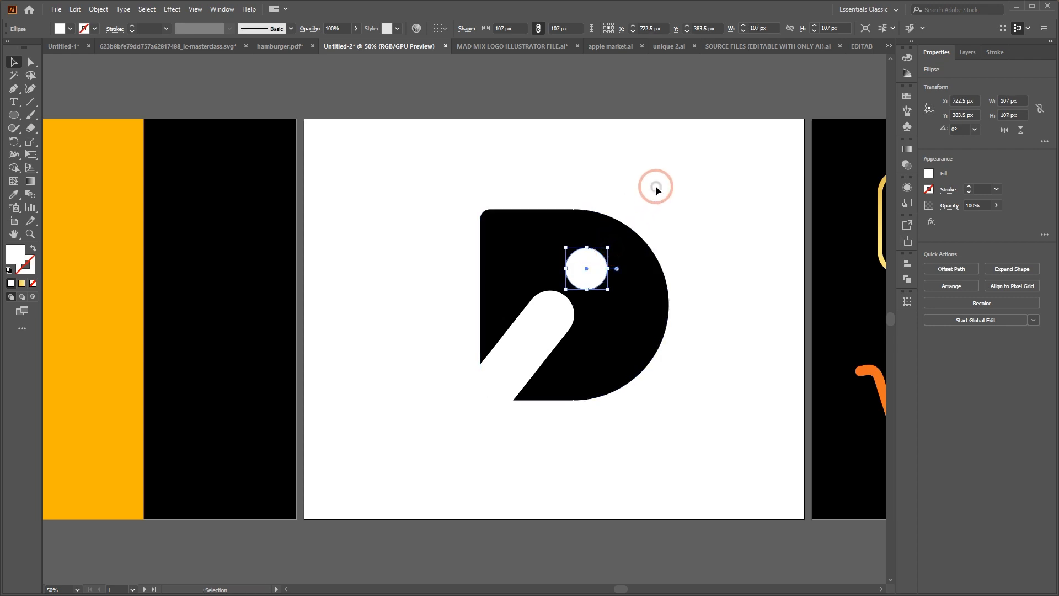
# Shift the slanted pill and the white circle slightly down and left within the D
pyautogui.click(617, 334)
pyautogui.moveTo(548, 323); pyautogui.dragTo(539, 332)
pyautogui.moveTo(592, 269); pyautogui.dragTo(587, 275)
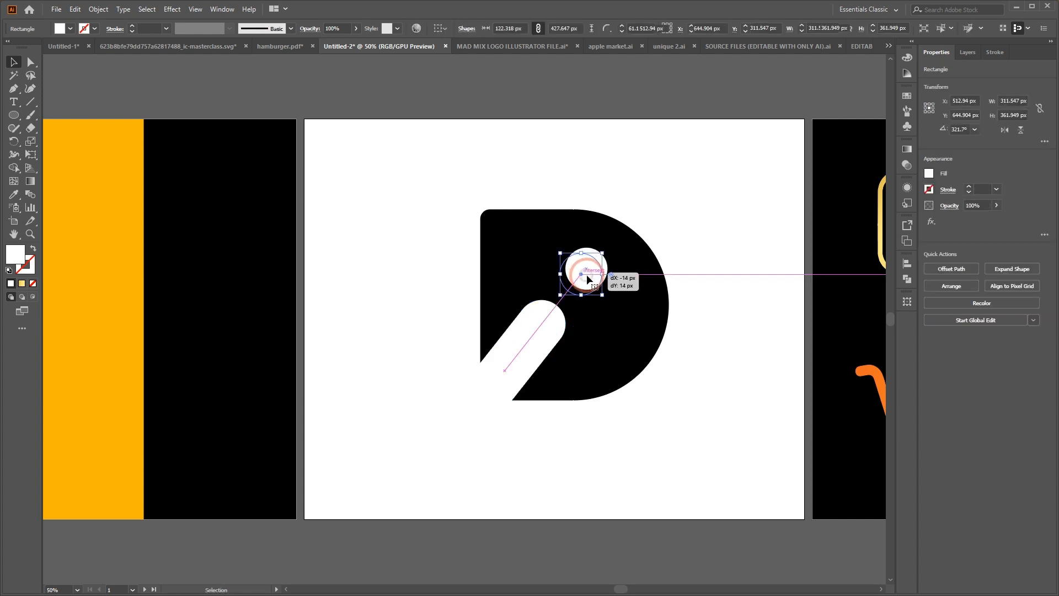
pyautogui.click(673, 177)
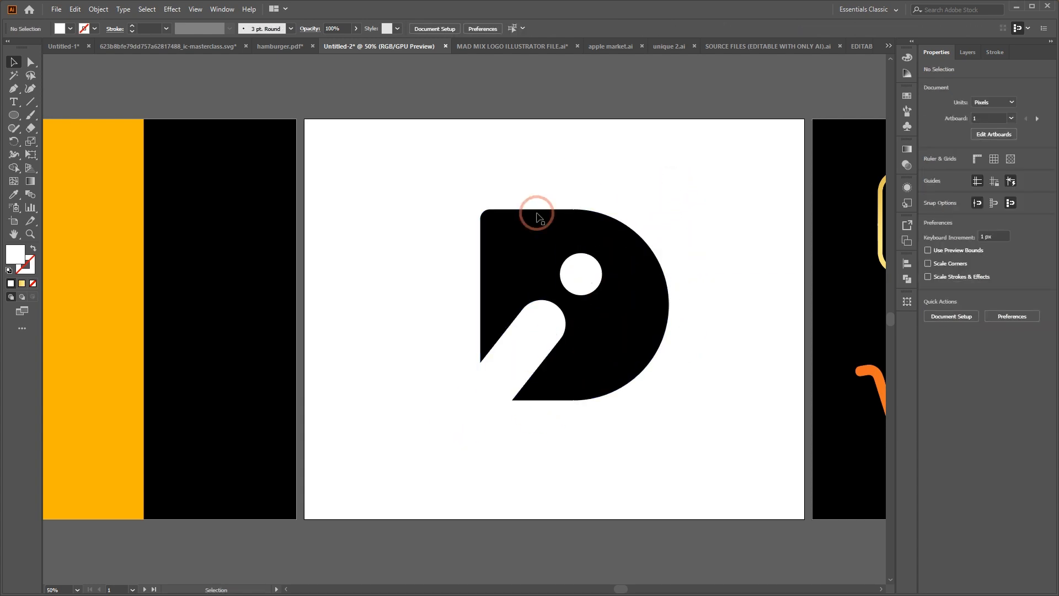
# Enlarge the white circle above the pill to about 117 px in diameter
pyautogui.moveTo(441, 144); pyautogui.dragTo(730, 455)
pyautogui.click(739, 295)
pyautogui.click(601, 274)
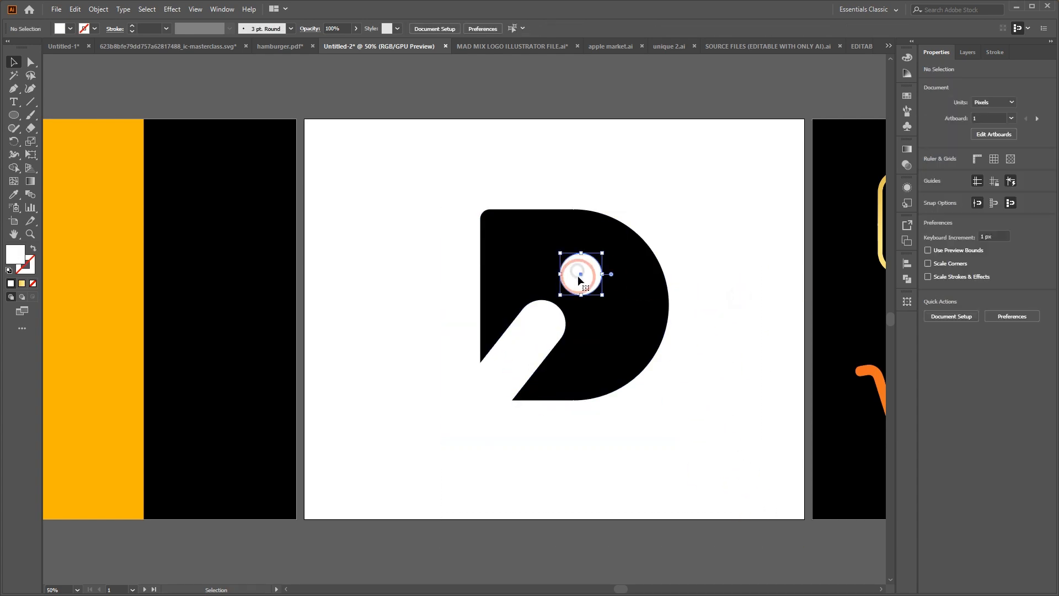
pyautogui.keyDown('shift'); pyautogui.click(555, 303); pyautogui.keyUp('shift')
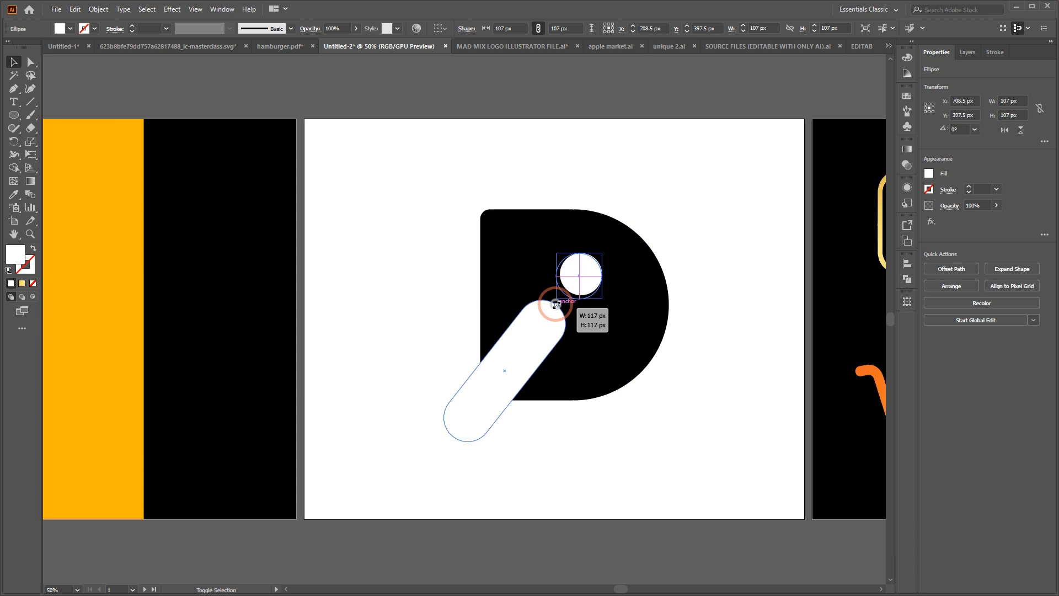
pyautogui.click(689, 206)
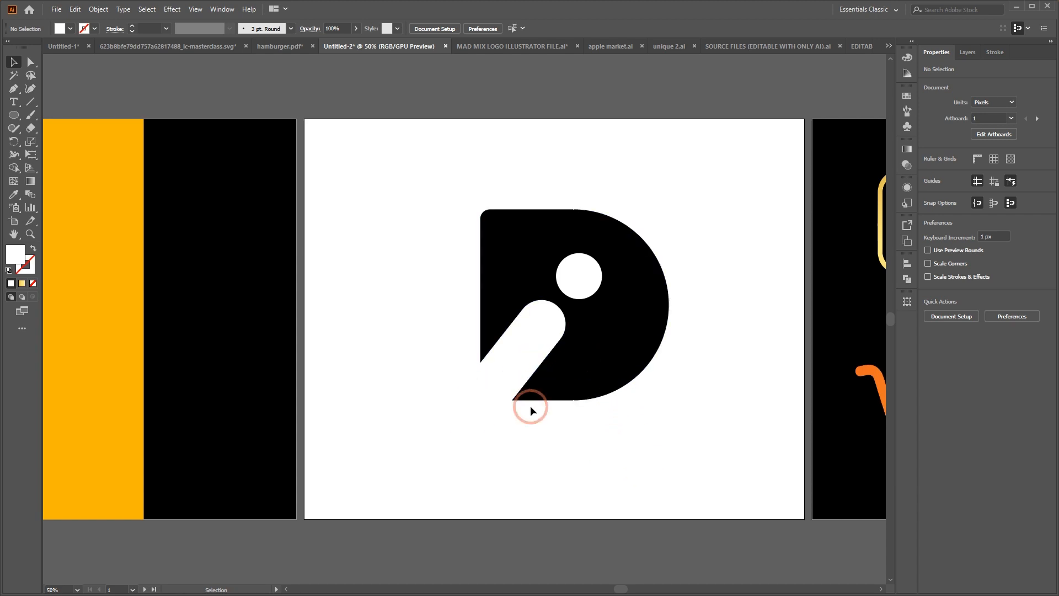
# Cut the pill, its protruding end and the circle out of the D with the Shape Builder
pyautogui.moveTo(419, 171); pyautogui.dragTo(746, 486)
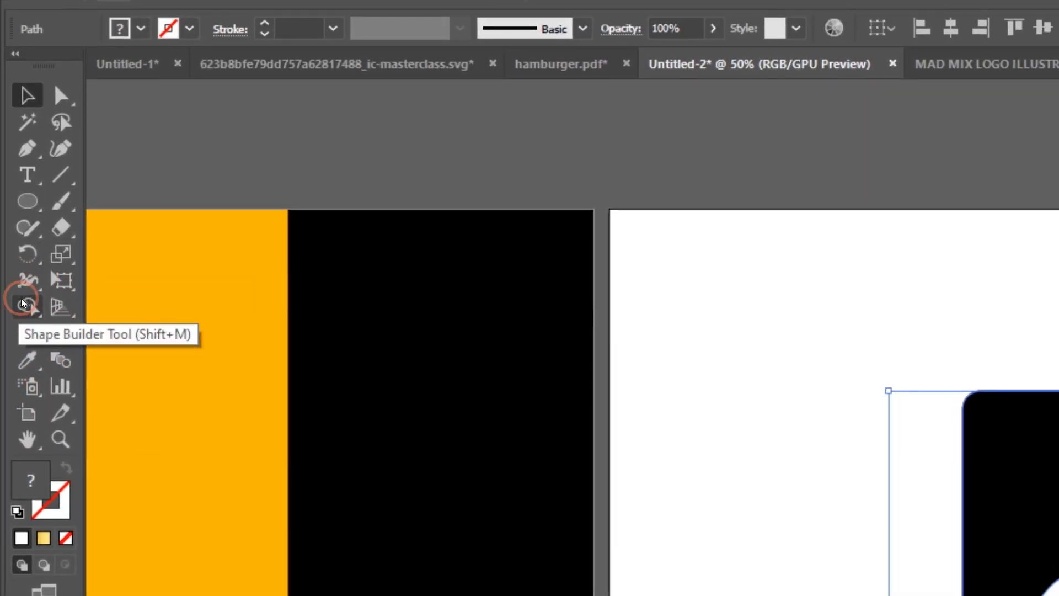
pyautogui.click(23, 302)
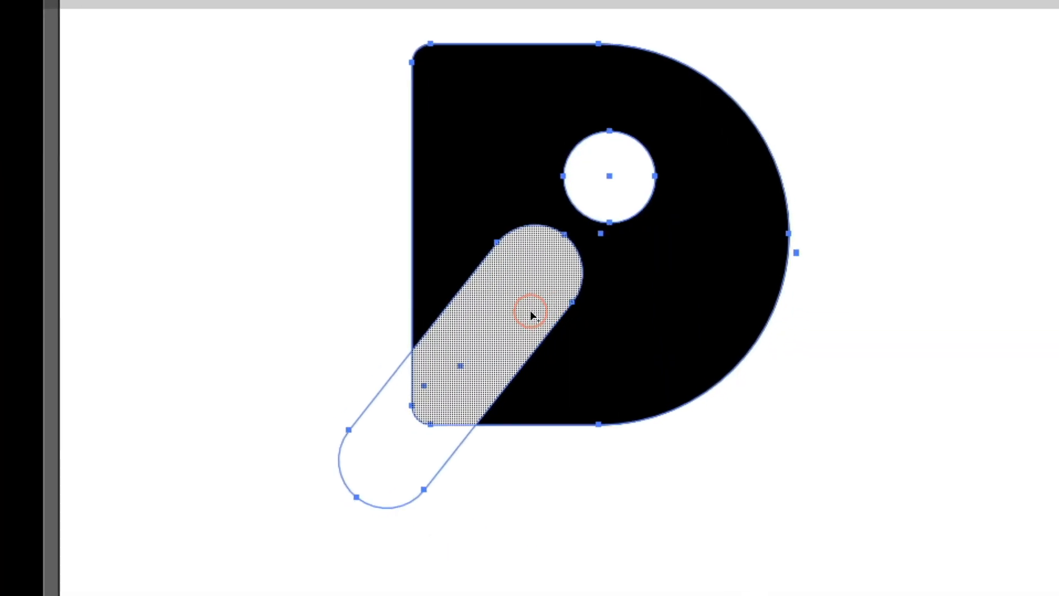
pyautogui.keyDown('alt'); pyautogui.click(499, 333); pyautogui.keyUp('alt')
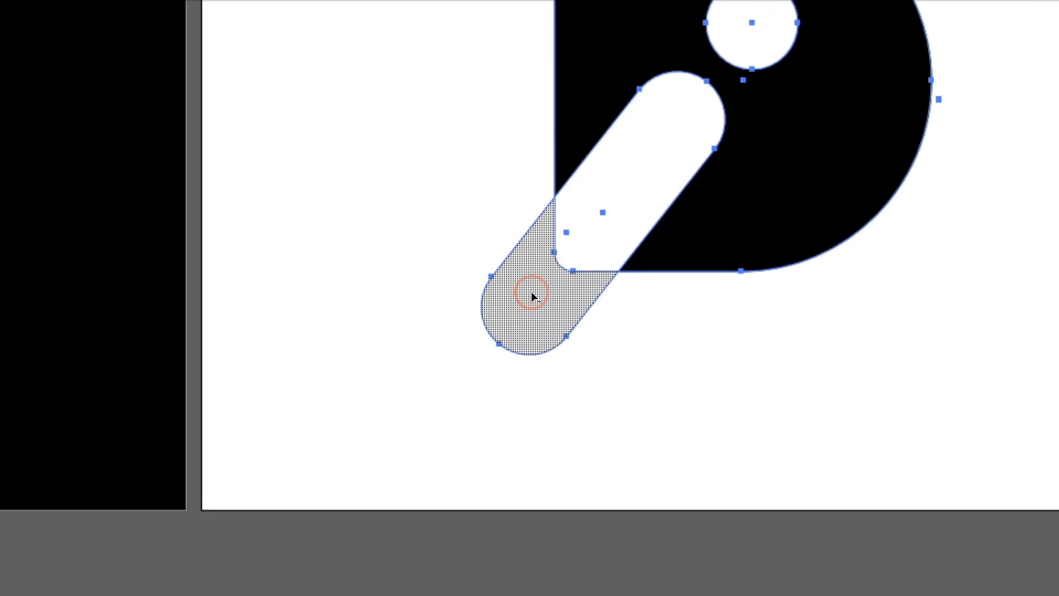
pyautogui.keyDown('alt'); pyautogui.click(399, 420); pyautogui.keyUp('alt')
pyautogui.keyDown('alt'); pyautogui.click(613, 213); pyautogui.keyUp('alt')
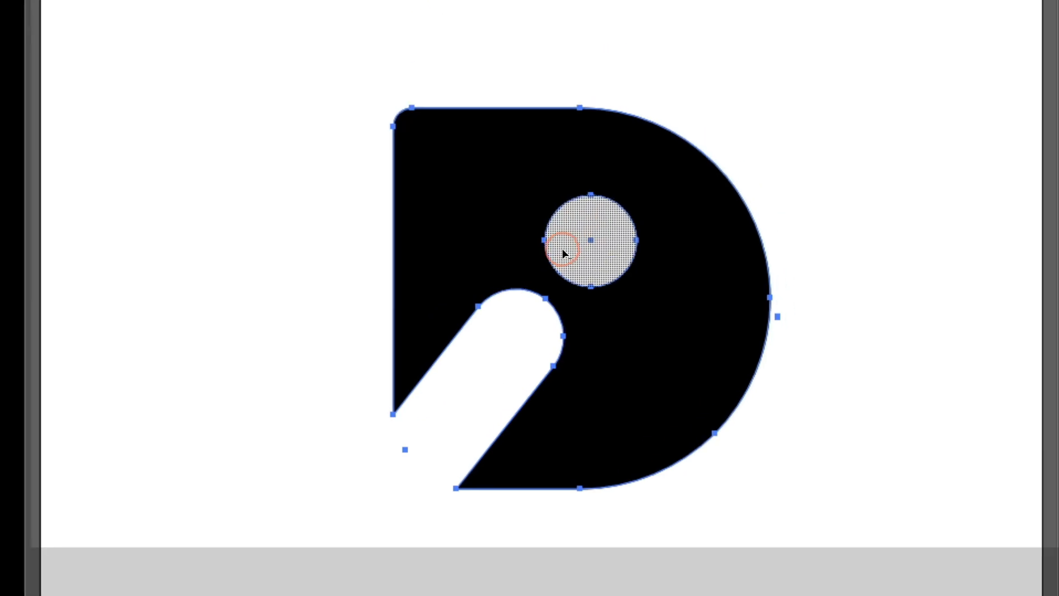
pyautogui.keyDown('alt'); pyautogui.click(561, 251); pyautogui.keyUp('alt')
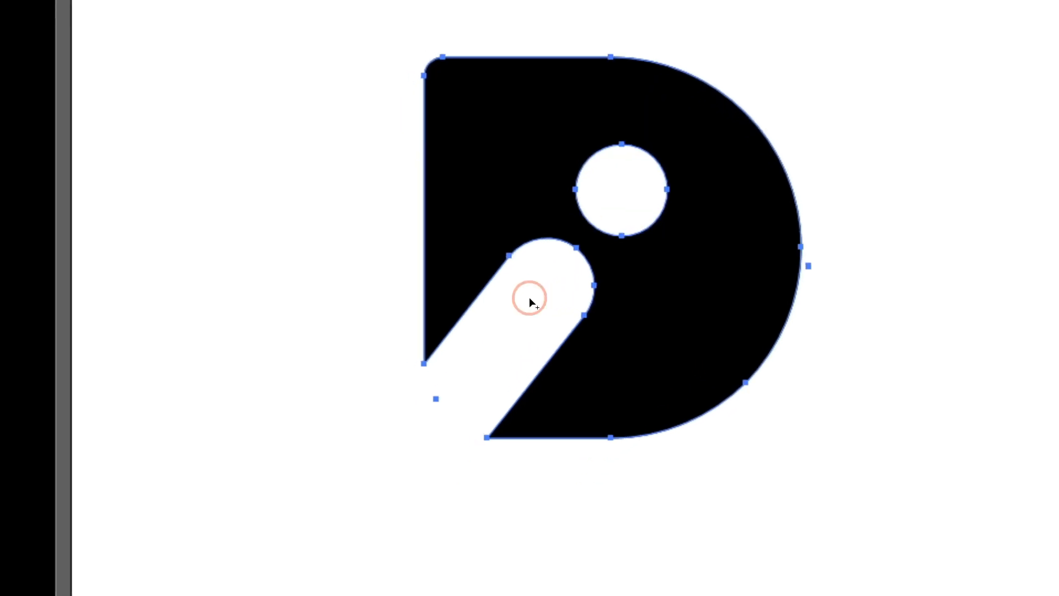
# Try splitting the restored pill along the D's edge with the Shape Builder
pyautogui.press('v')
pyautogui.hotkey('shift', 'm')
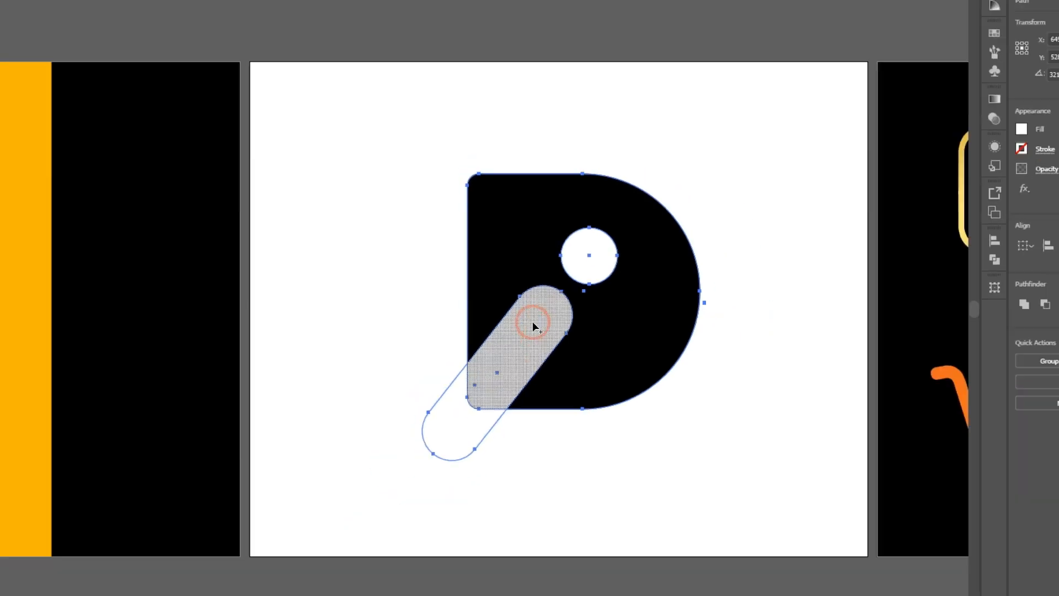
pyautogui.click(529, 301)
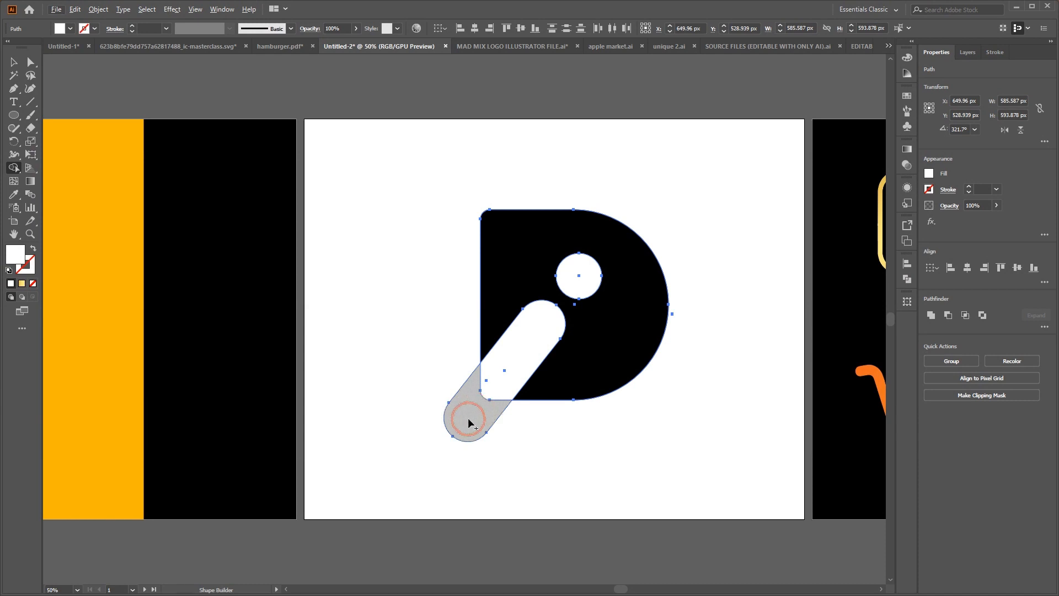
pyautogui.moveTo(468, 423)
pyautogui.mouseDown()
pyautogui.moveTo(508, 370)
pyautogui.moveTo(496, 406)
pyautogui.mouseUp()
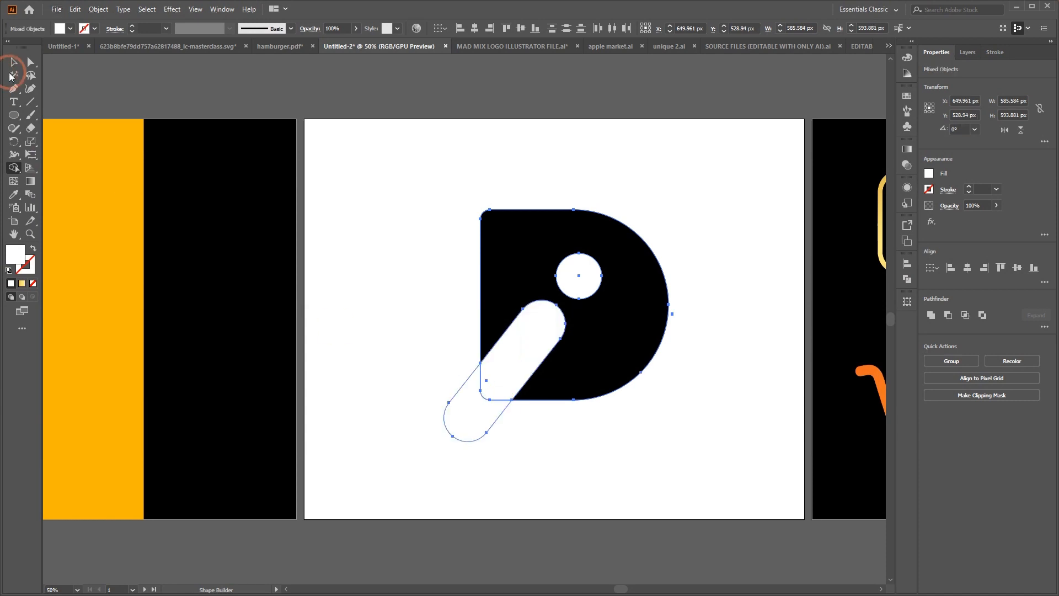
# Try to separate and delete the split pieces of the pill inside and outside the D
pyautogui.click(13, 62)
pyautogui.click(382, 297)
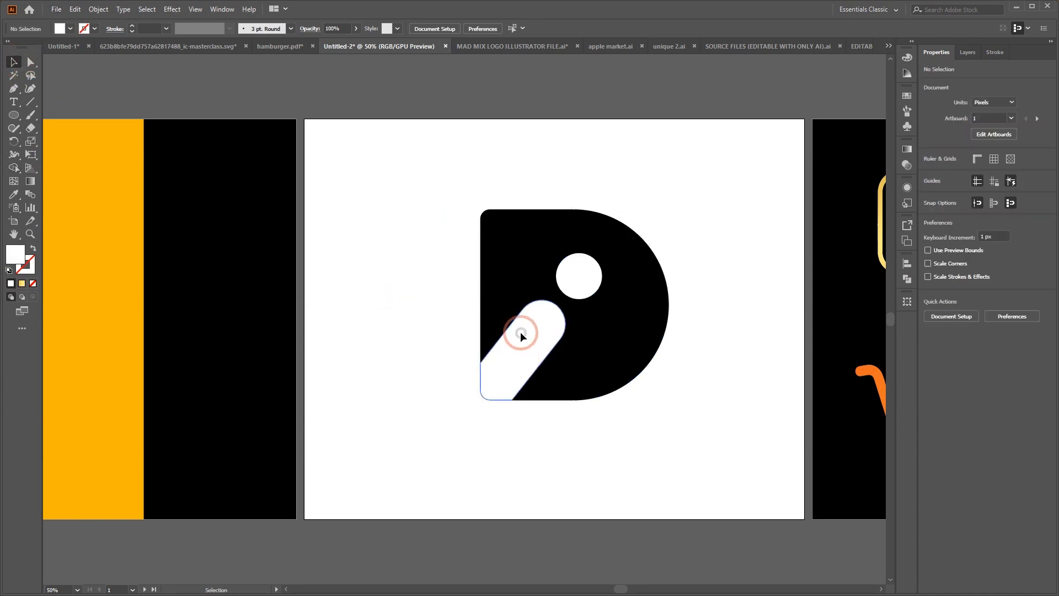
pyautogui.moveTo(530, 346); pyautogui.dragTo(390, 251)
pyautogui.press('Delete')
pyautogui.click(485, 396)
pyautogui.press('a')
pyautogui.click(462, 418)
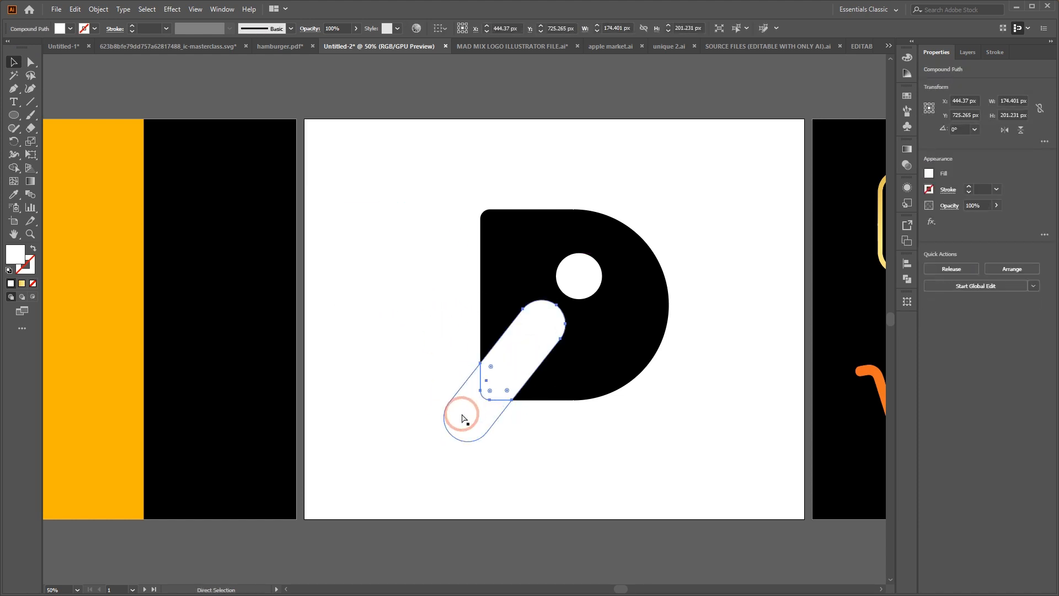
# Undo the pill splitting and the circle enlargement so the whole pill and smaller circle are restored
pyautogui.hotkey('ctrl', 'z')
pyautogui.hotkey('ctrl', 'z')
pyautogui.hotkey('ctrl', 'z')
pyautogui.hotkey('ctrl', 'z')
pyautogui.hotkey('ctrl', 'z')
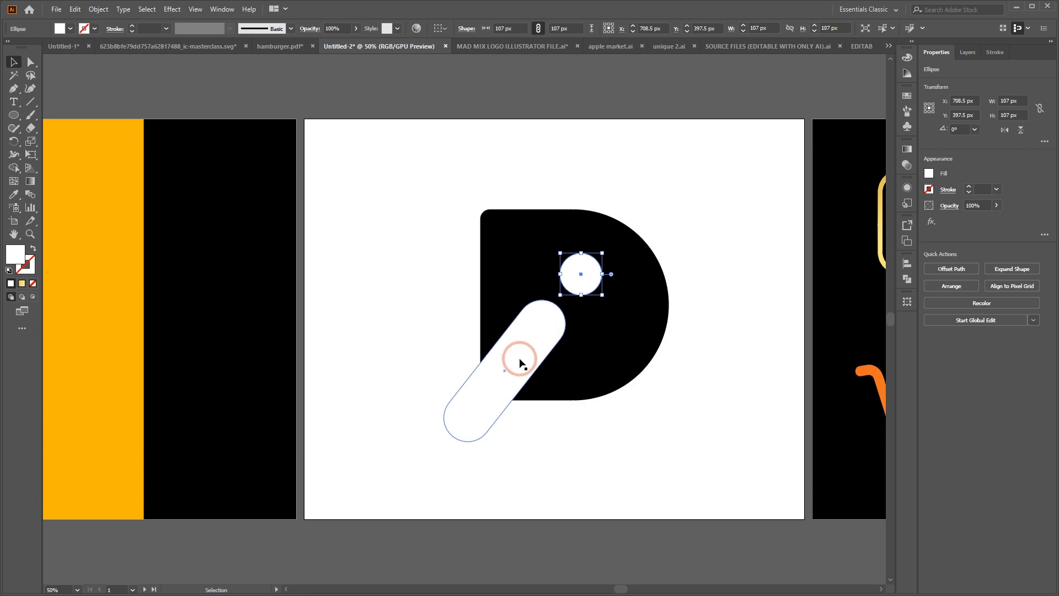
# Redo the circle's enlargement to 117 px inside the D and clear the selection
pyautogui.hotkey('ctrl', 'shift', 'z')
pyautogui.press('a')
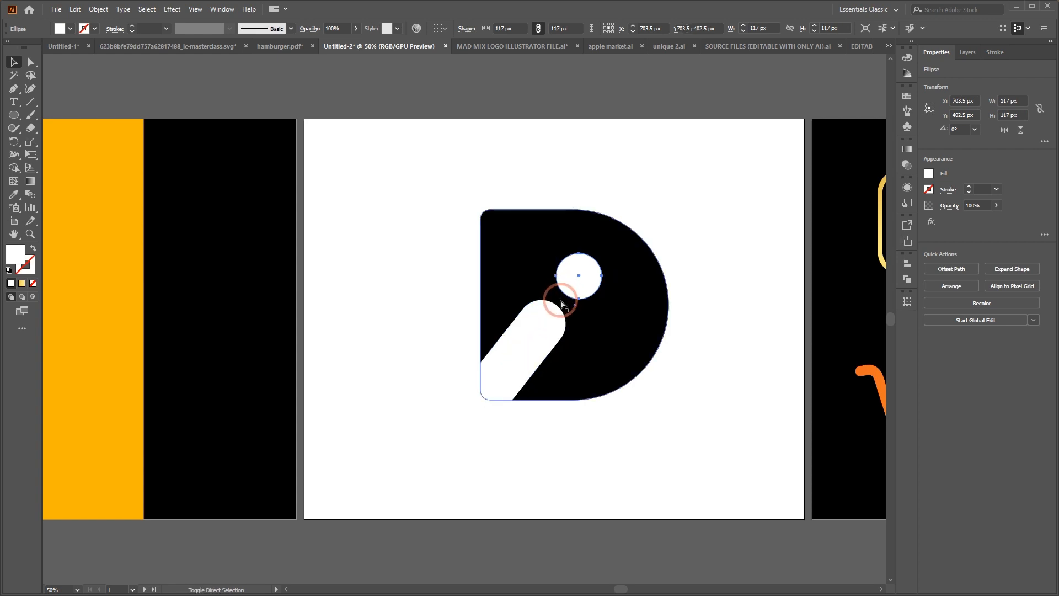
pyautogui.hotkey('ctrl', 'shift', 'z')
pyautogui.click(566, 447)
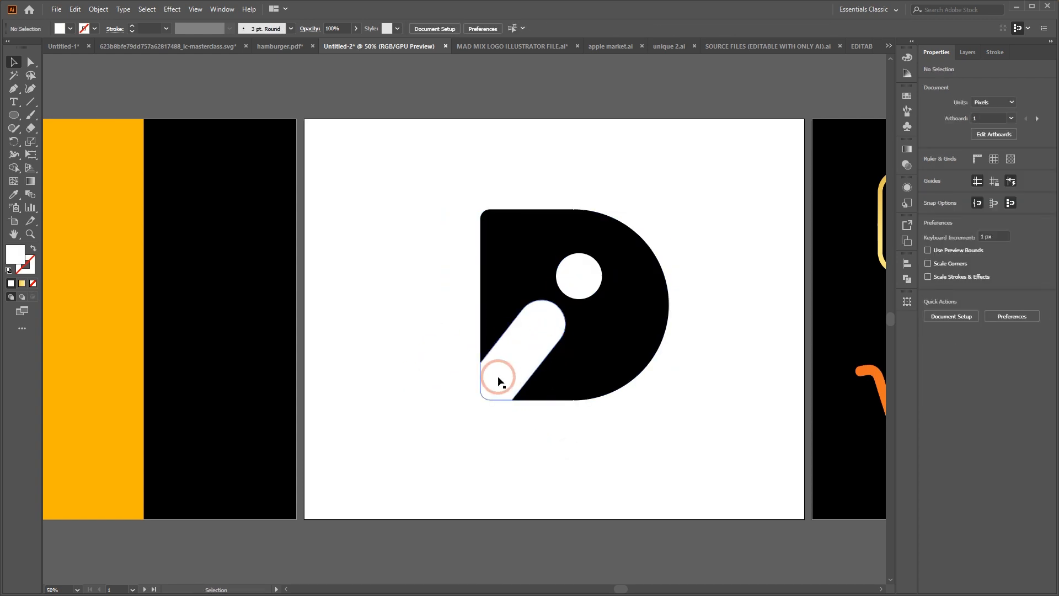
# Cut the pill, its protruding end and the circle out of the D with the Shape Builder
pyautogui.moveTo(432, 173); pyautogui.dragTo(710, 504)
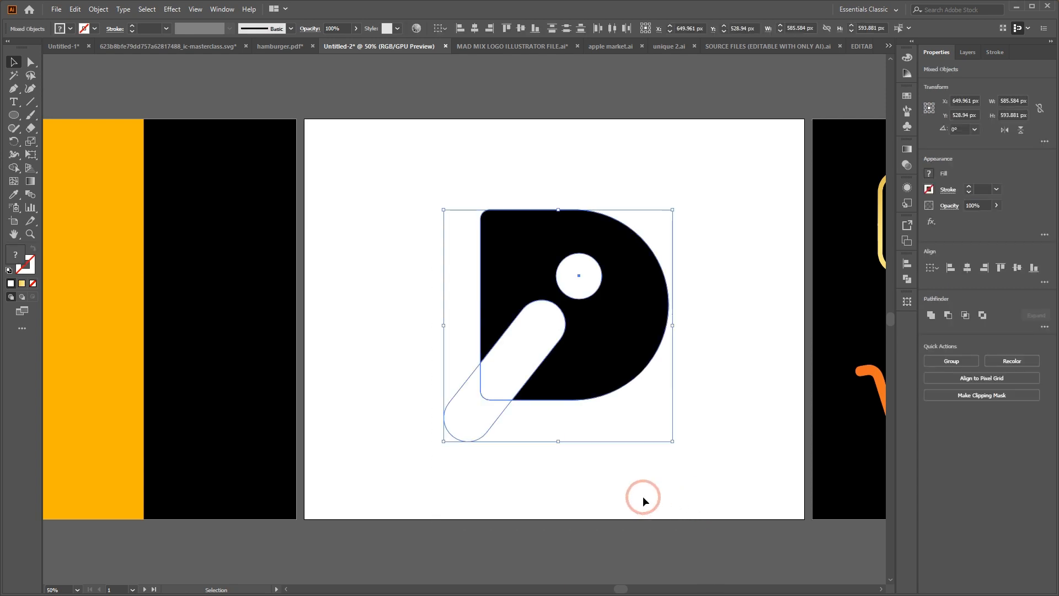
pyautogui.click(14, 169)
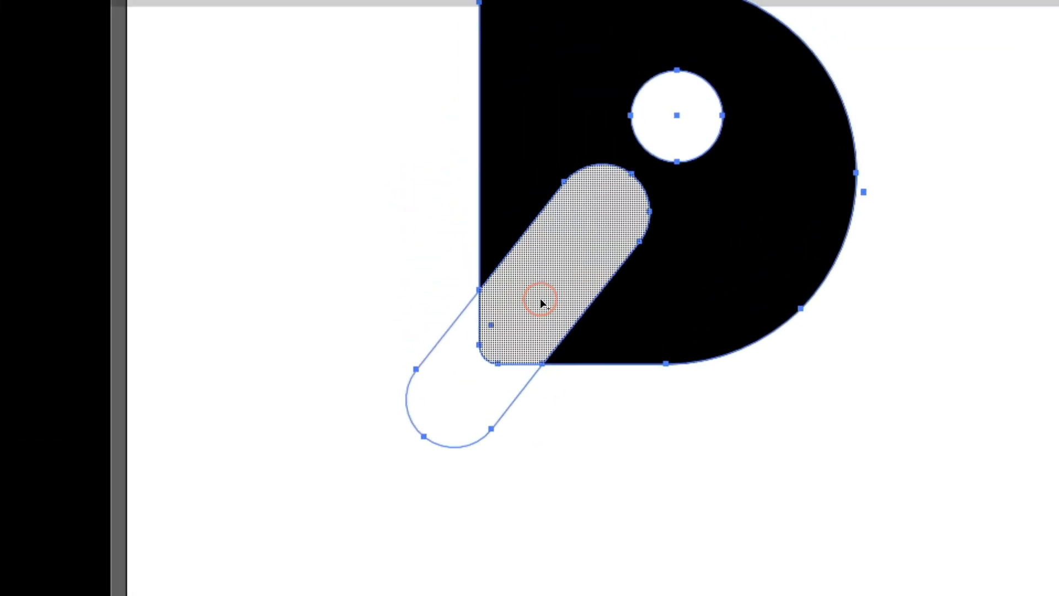
pyautogui.keyDown('alt'); pyautogui.click(528, 297); pyautogui.keyUp('alt')
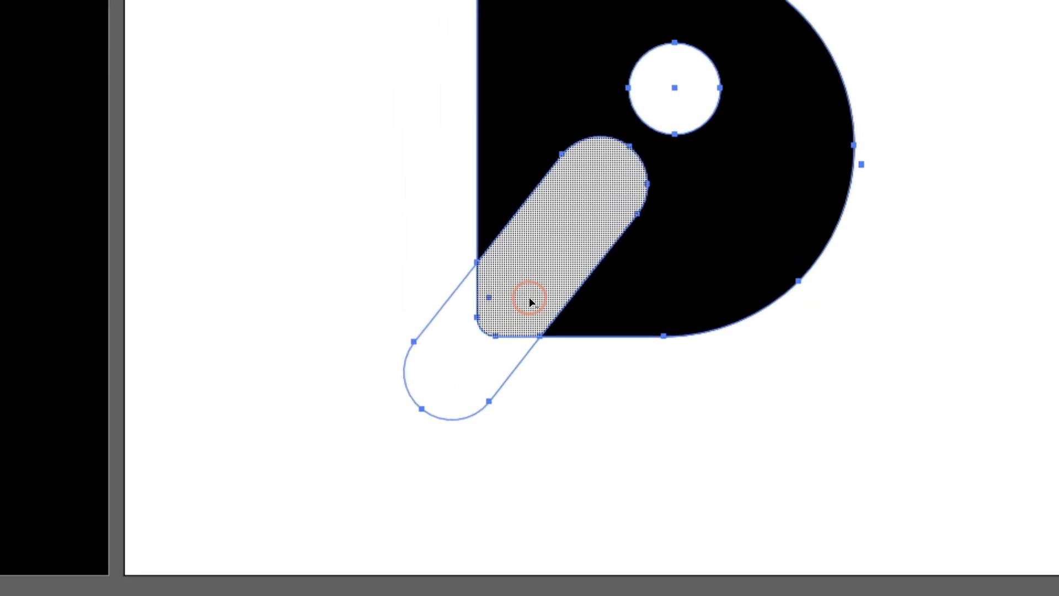
pyautogui.click(528, 298)
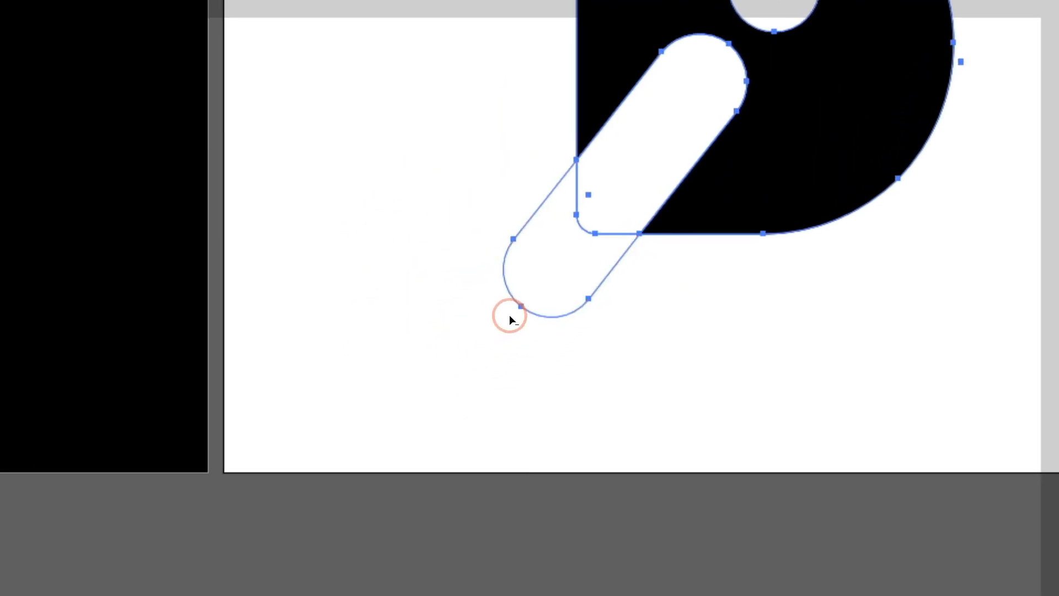
pyautogui.moveTo(509, 316); pyautogui.dragTo(645, 156)
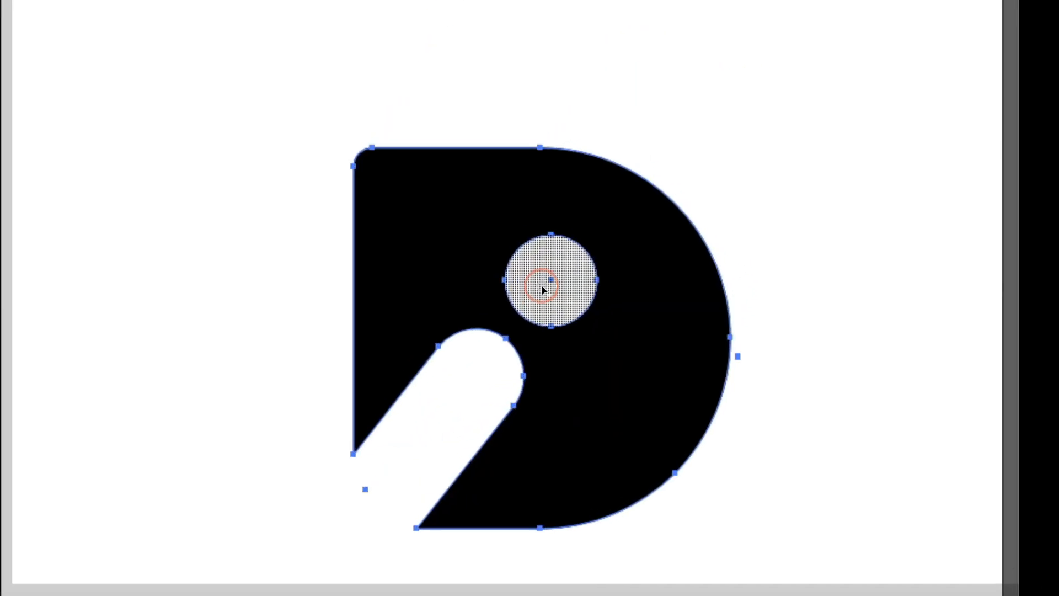
pyautogui.keyDown('alt'); pyautogui.click(541, 285); pyautogui.keyUp('alt')
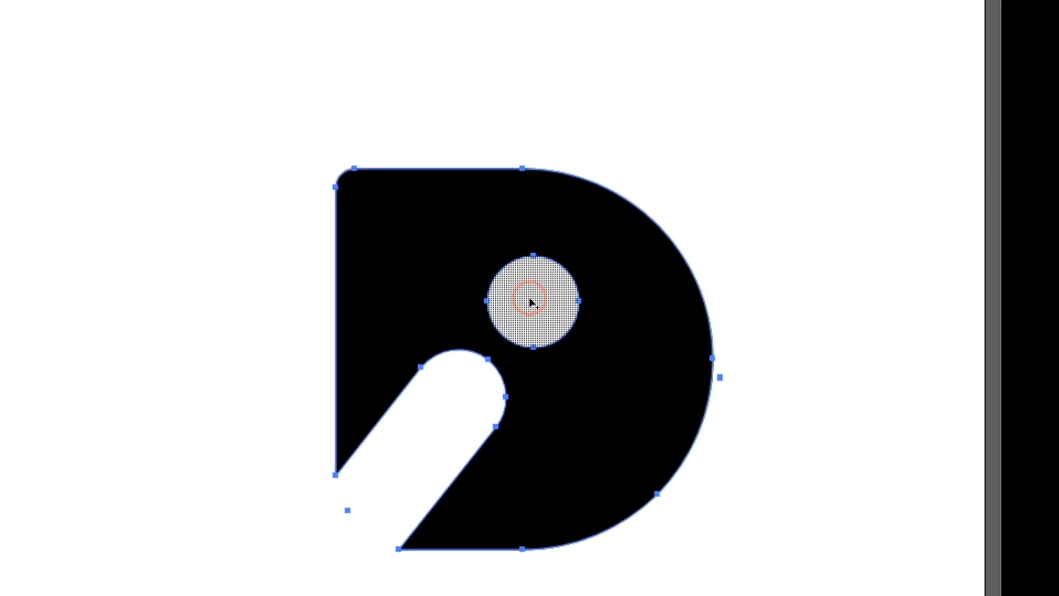
pyautogui.keyDown('alt'); pyautogui.click(530, 302); pyautogui.keyUp('alt')
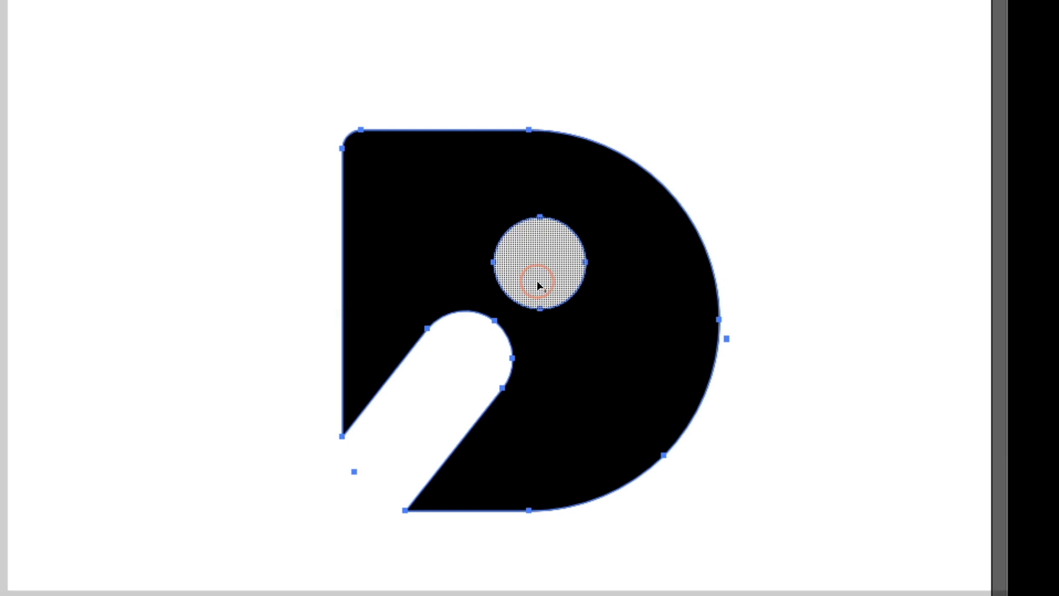
pyautogui.keyDown('alt'); pyautogui.click(538, 284); pyautogui.keyUp('alt')
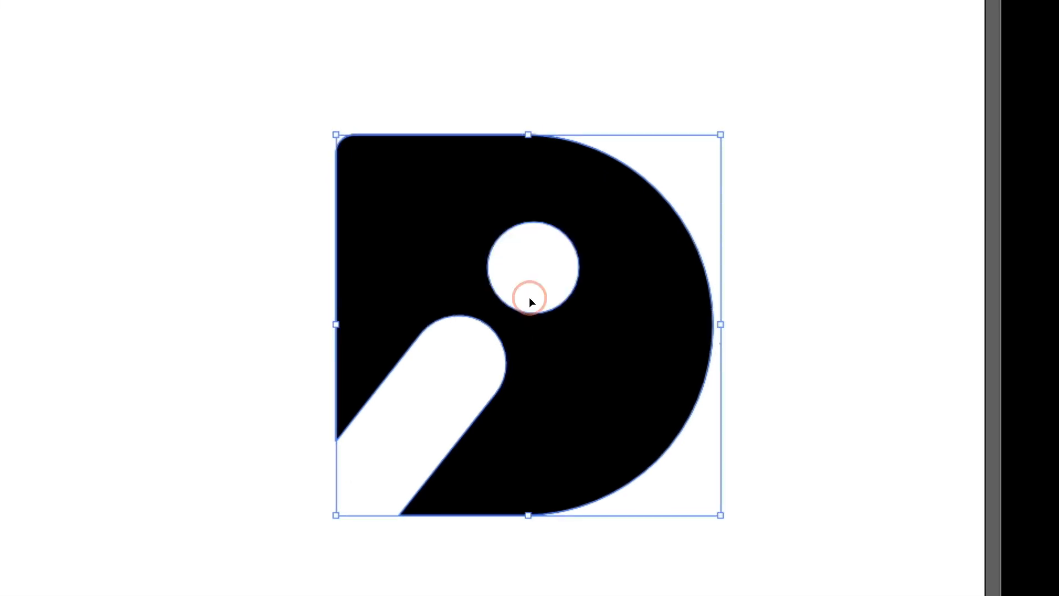
# Check whether the circle area in the D is a real hole rather than a white shape
pyautogui.hotkey('shift', 'm')
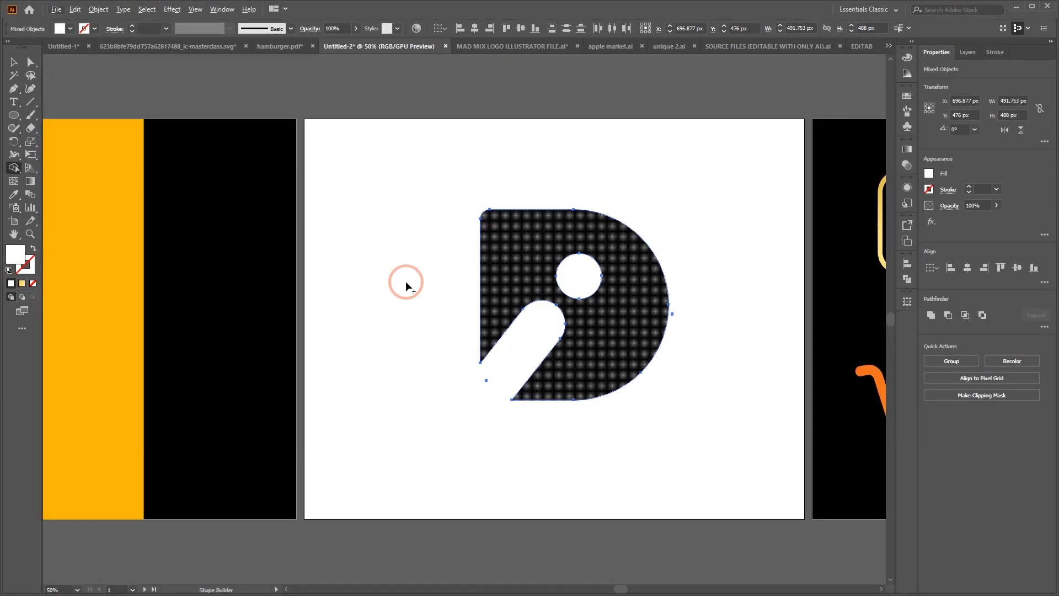
pyautogui.click(13, 61)
pyautogui.click(578, 267)
pyautogui.click(576, 275)
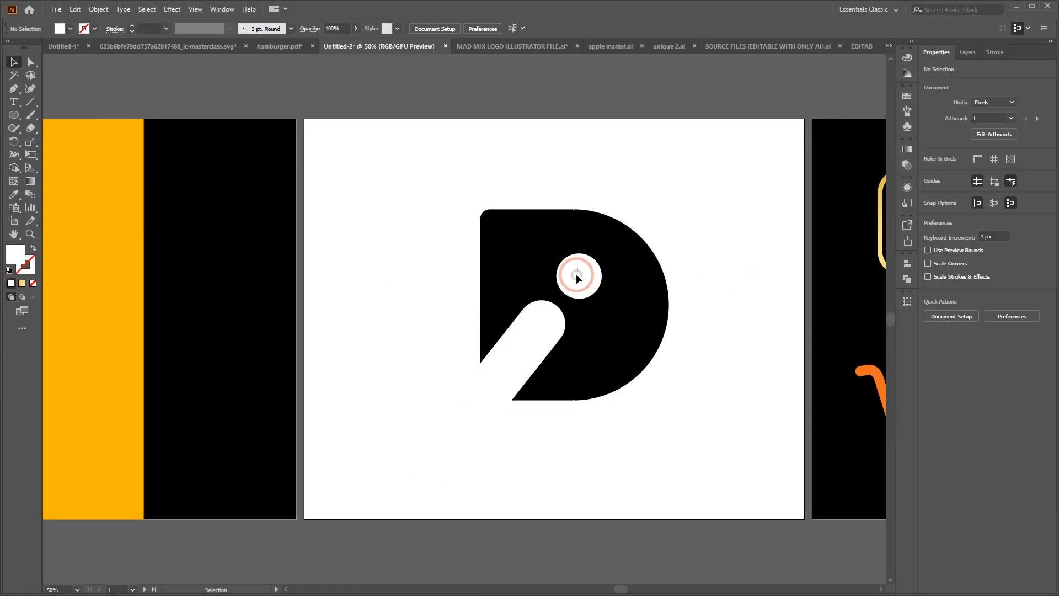
pyautogui.moveTo(573, 270); pyautogui.dragTo(683, 169)
pyautogui.click(715, 277)
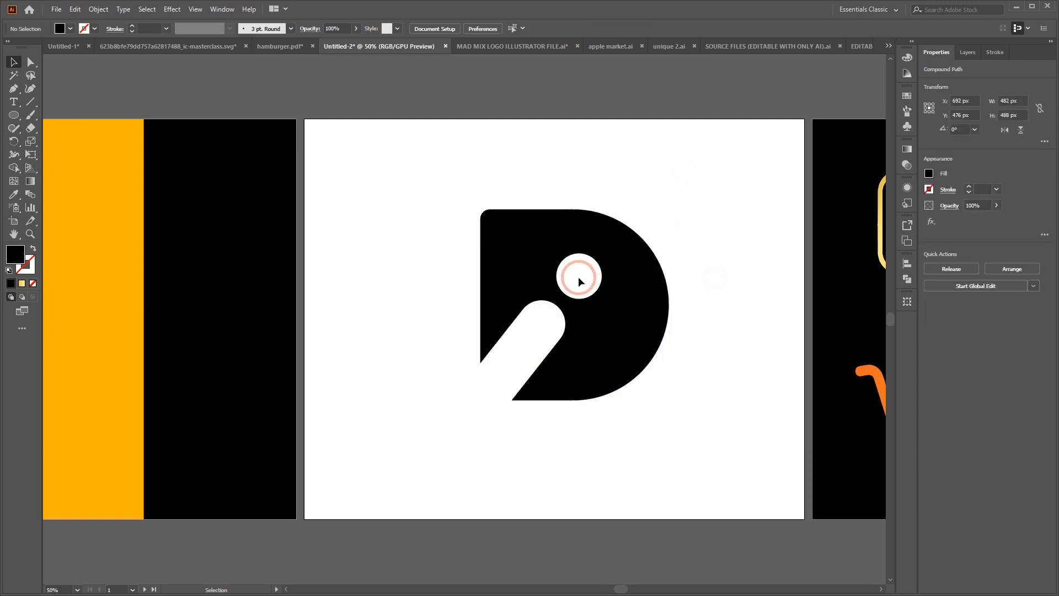
pyautogui.click(20, 169)
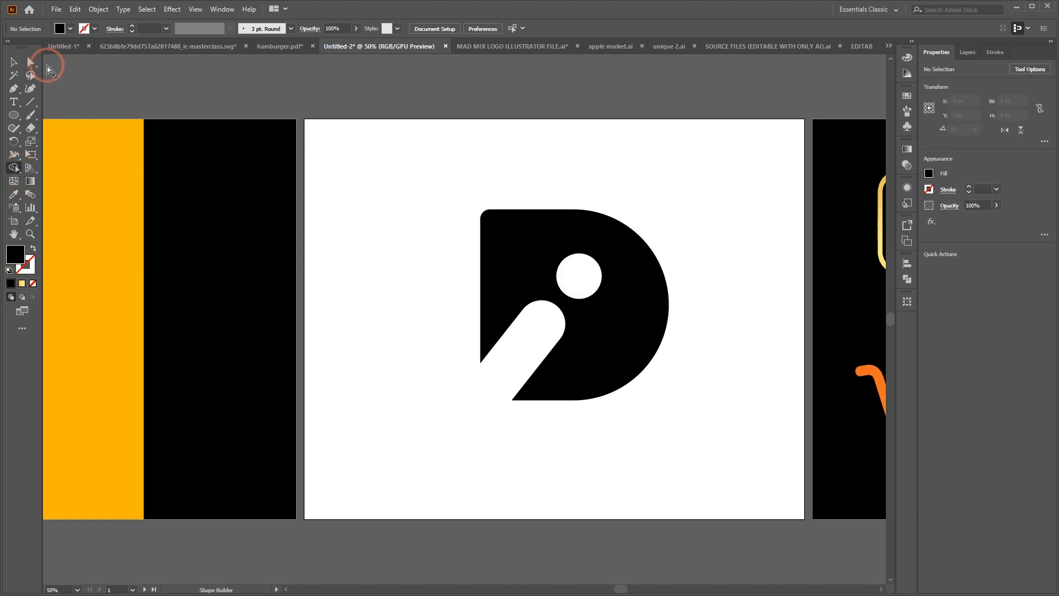
pyautogui.click(13, 62)
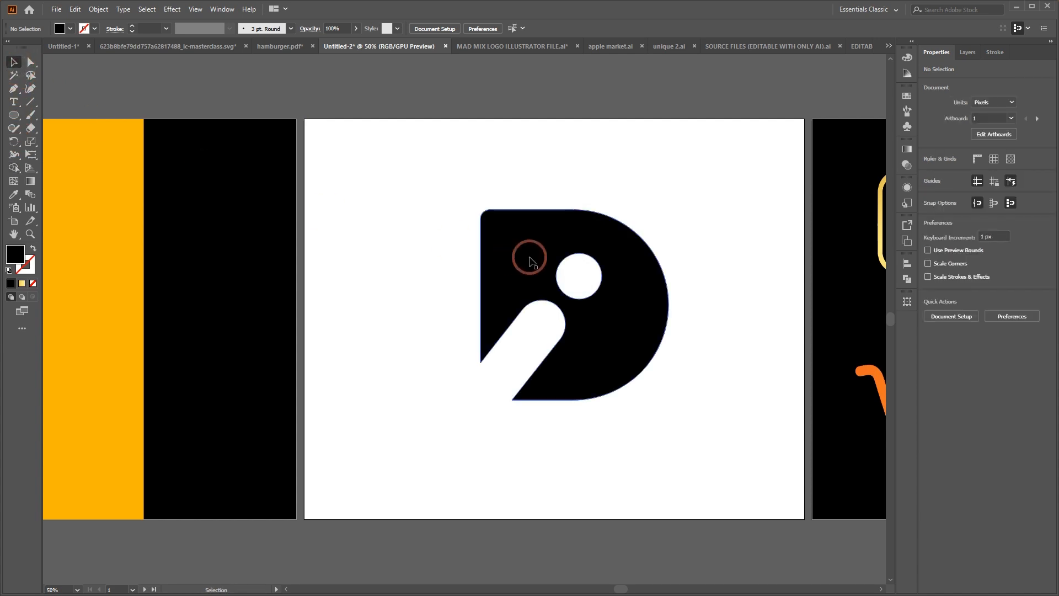
# Select the whole mark and fill the D's circular hole with a black shape using the Shape Builder
pyautogui.moveTo(367, 160); pyautogui.dragTo(733, 544)
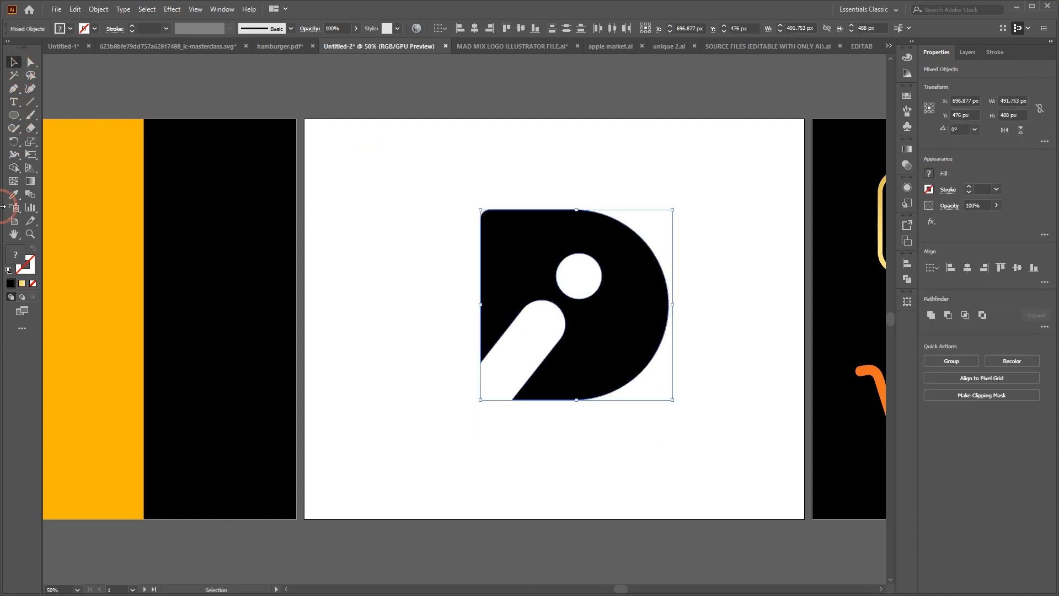
pyautogui.click(15, 158)
pyautogui.click(15, 177)
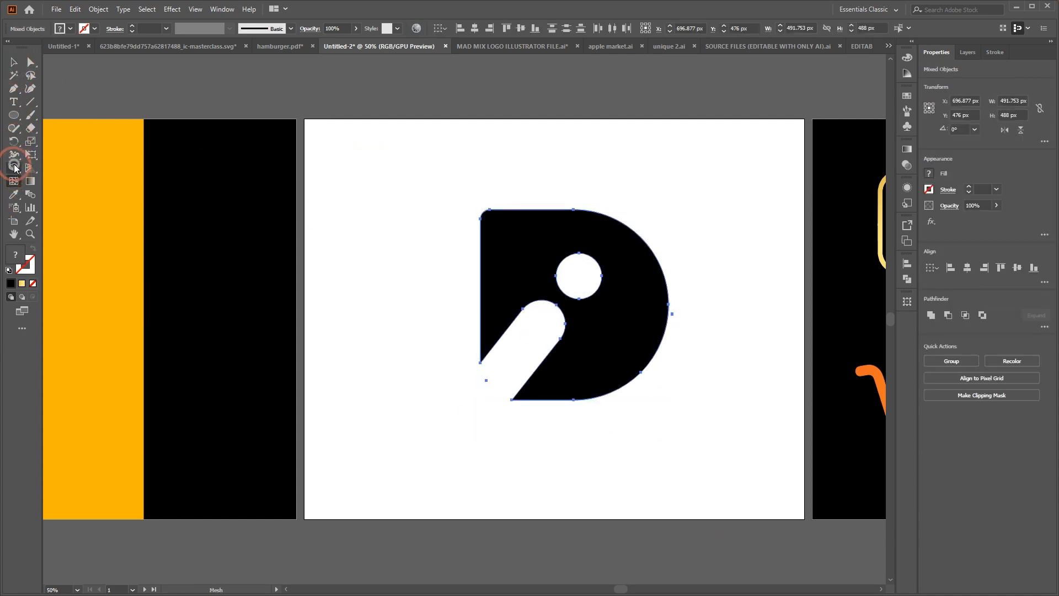
pyautogui.click(15, 167)
pyautogui.click(584, 278)
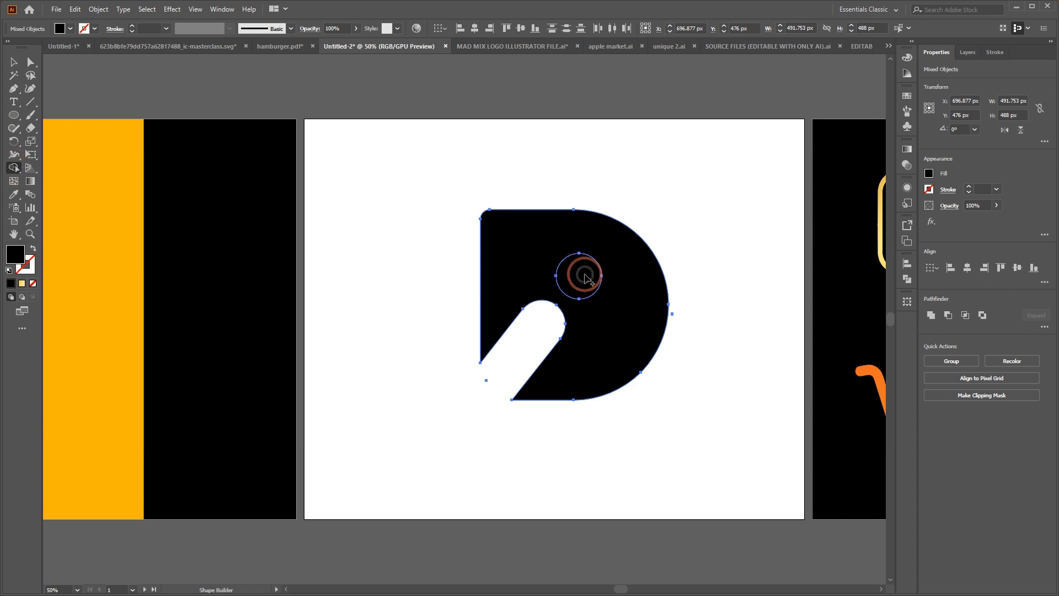
pyautogui.click(15, 64)
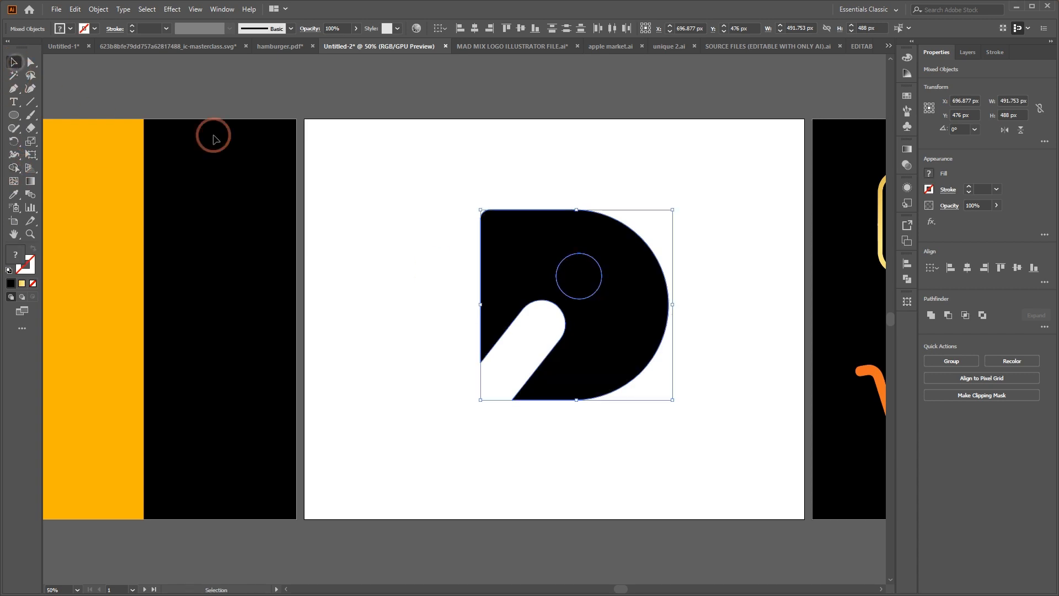
# Move the black circle out of the hole to above the D's curve, and delete it
pyautogui.click(606, 149)
pyautogui.moveTo(587, 288); pyautogui.dragTo(704, 192)
pyautogui.click(450, 257)
pyautogui.click(770, 248)
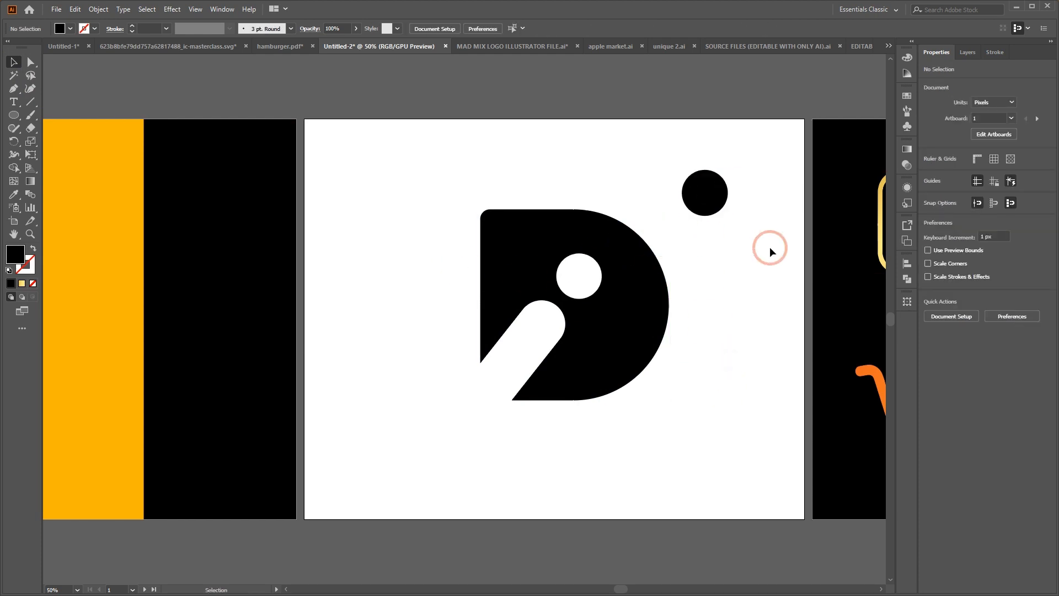
pyautogui.click(696, 180)
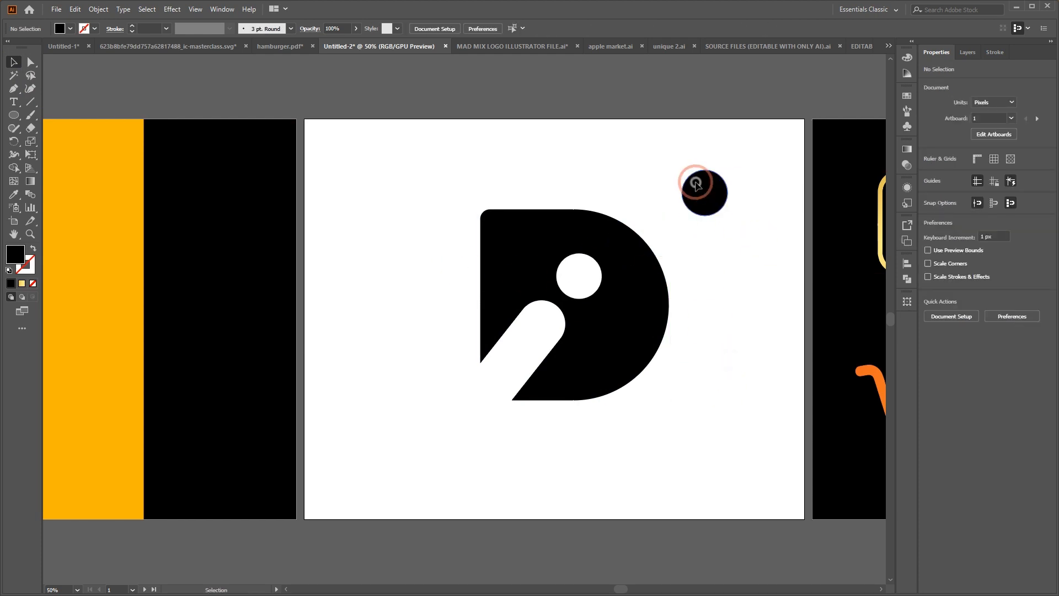
pyautogui.press('Delete')
pyautogui.click(686, 281)
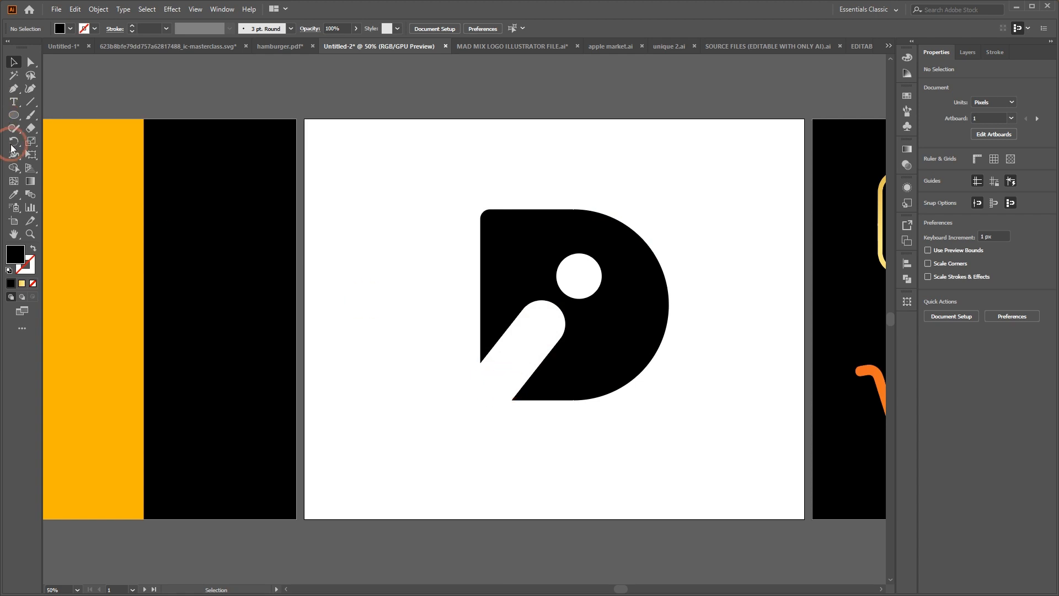
pyautogui.click(13, 168)
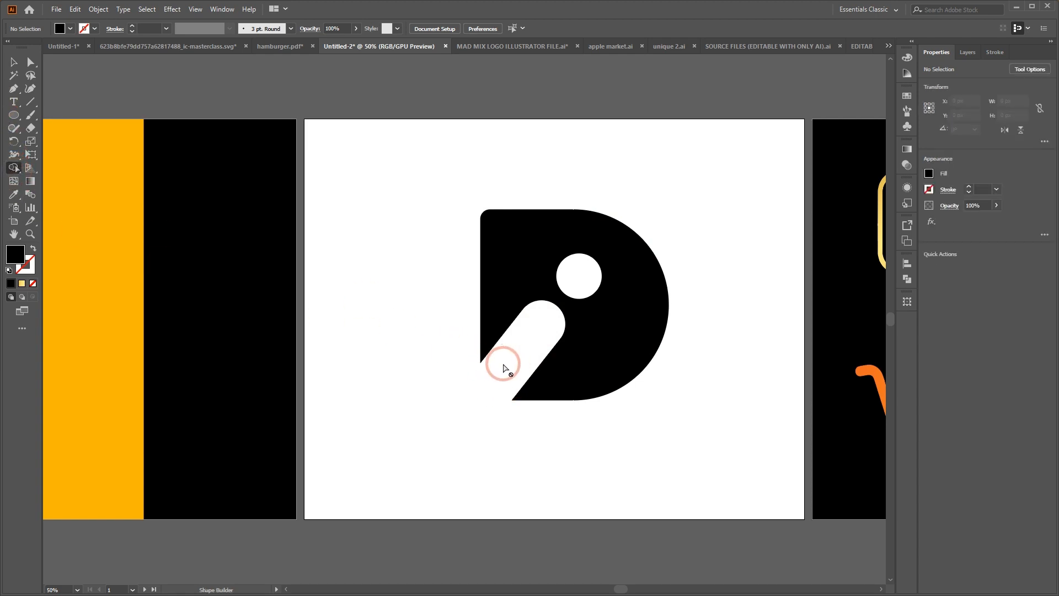
pyautogui.click(13, 62)
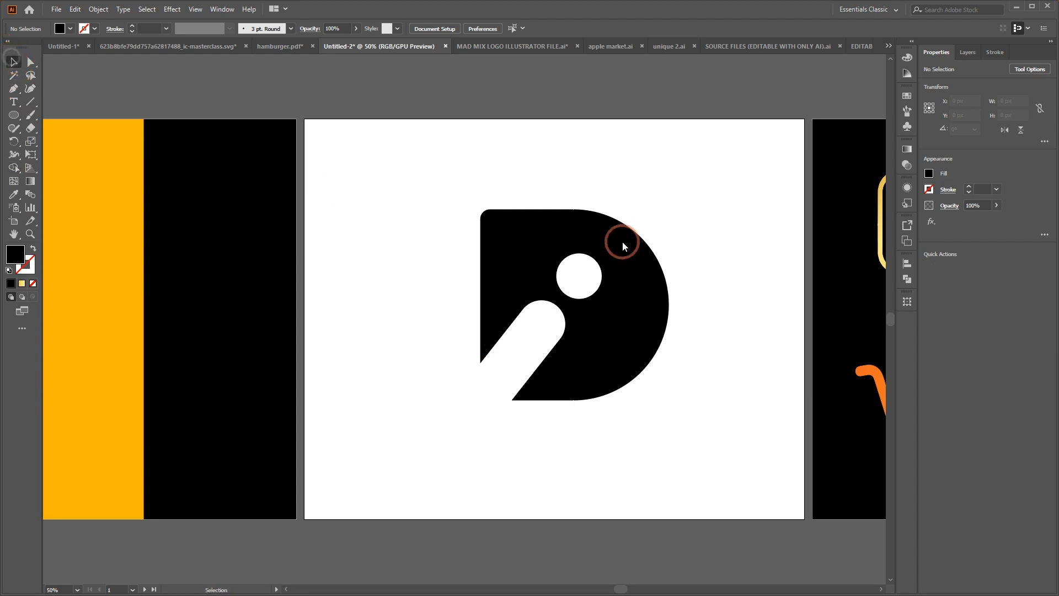
pyautogui.moveTo(422, 168); pyautogui.dragTo(720, 485)
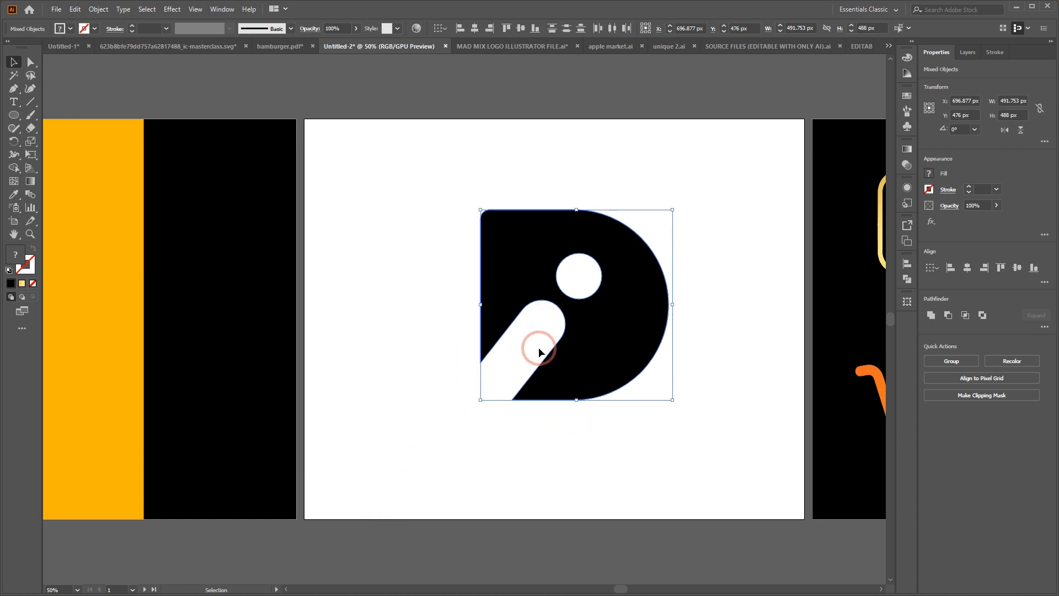
pyautogui.click(504, 166)
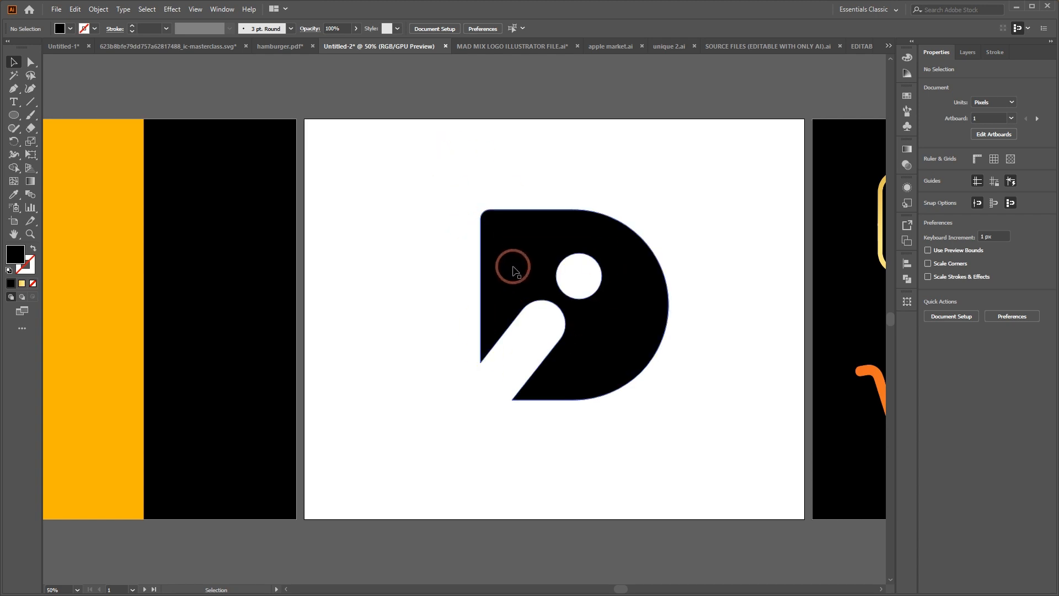
# Round the two sharp tips of the D beside the pill opening to a radius of about 29 px
pyautogui.click(602, 351)
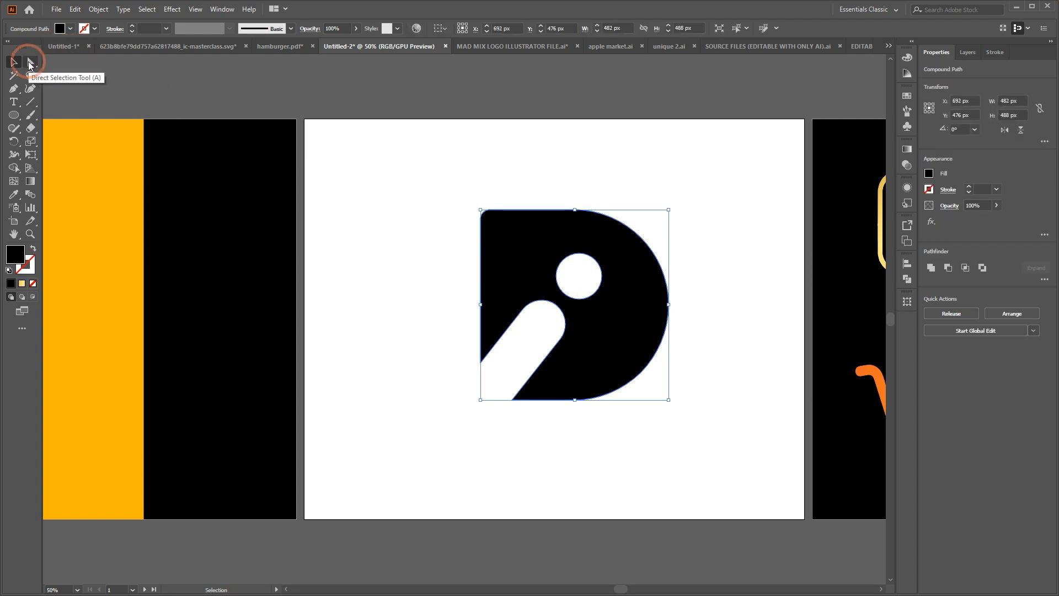
pyautogui.click(30, 63)
pyautogui.click(482, 353)
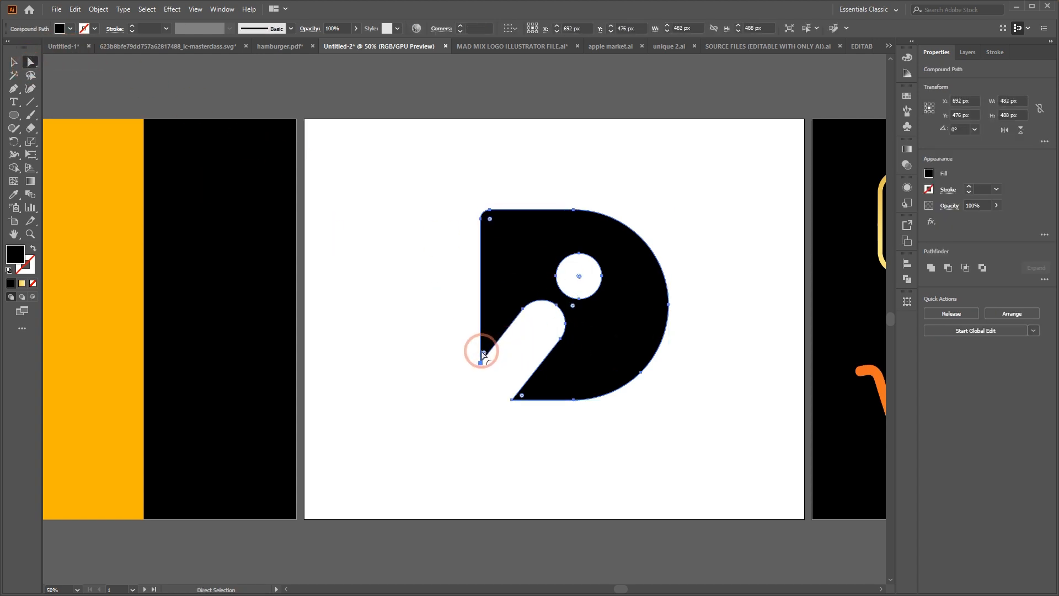
pyautogui.click(522, 398)
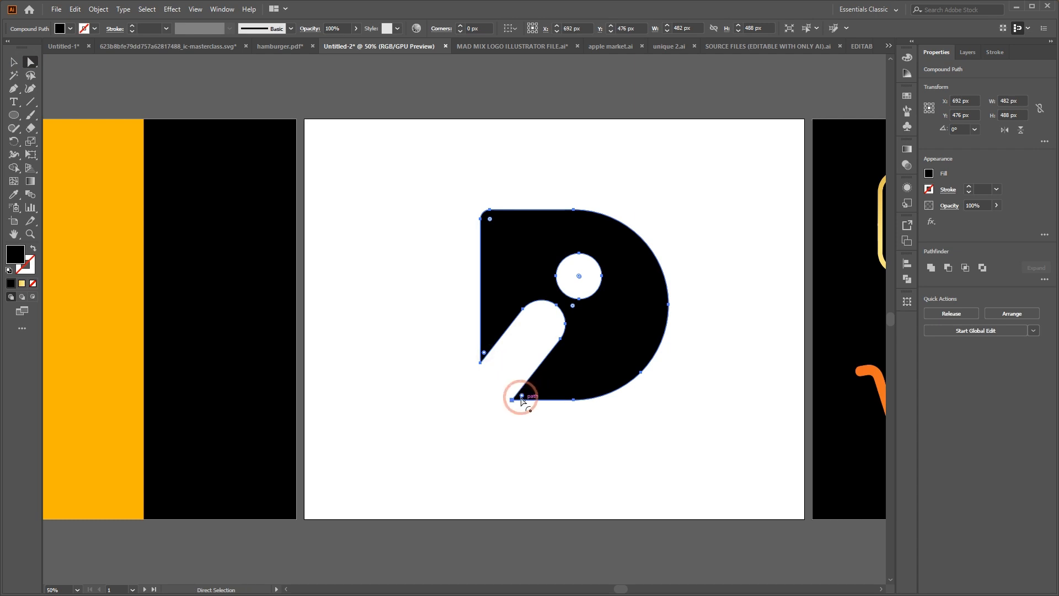
pyautogui.moveTo(521, 398)
pyautogui.mouseDown()
pyautogui.moveTo(587, 395)
pyautogui.moveTo(525, 401)
pyautogui.moveTo(539, 398)
pyautogui.mouseUp()
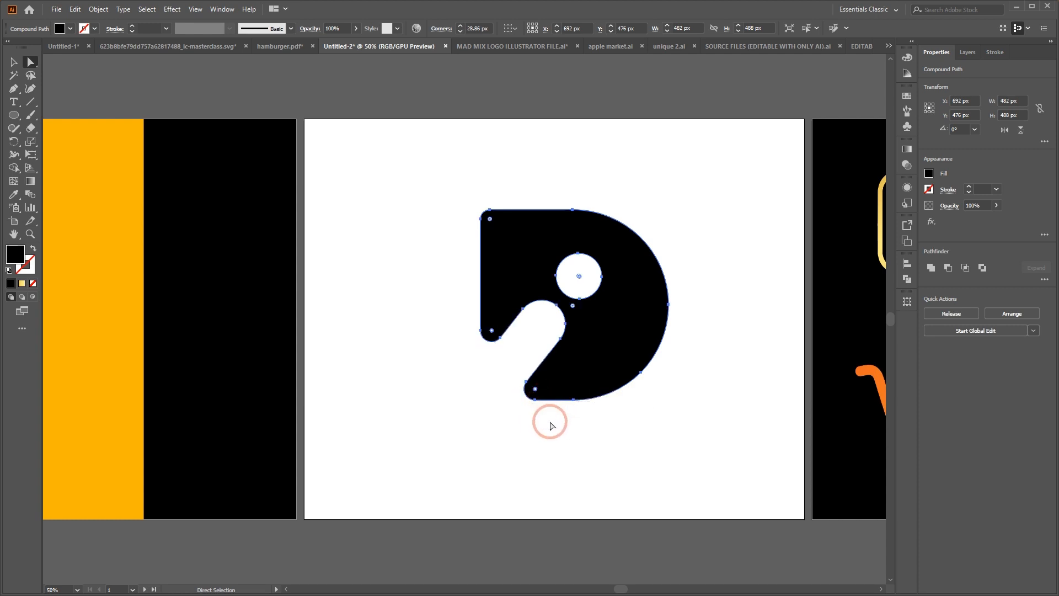
pyautogui.click(392, 364)
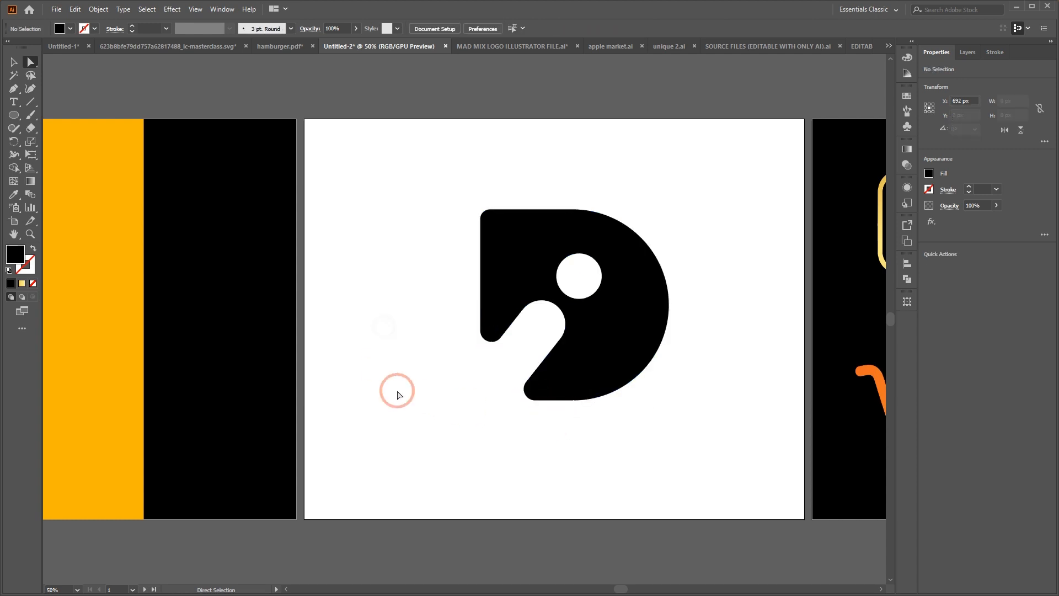
# Set the corner radius of the D's lower tip beside the pill opening to 0 px
pyautogui.click(595, 390)
pyautogui.moveTo(534, 388); pyautogui.dragTo(506, 413)
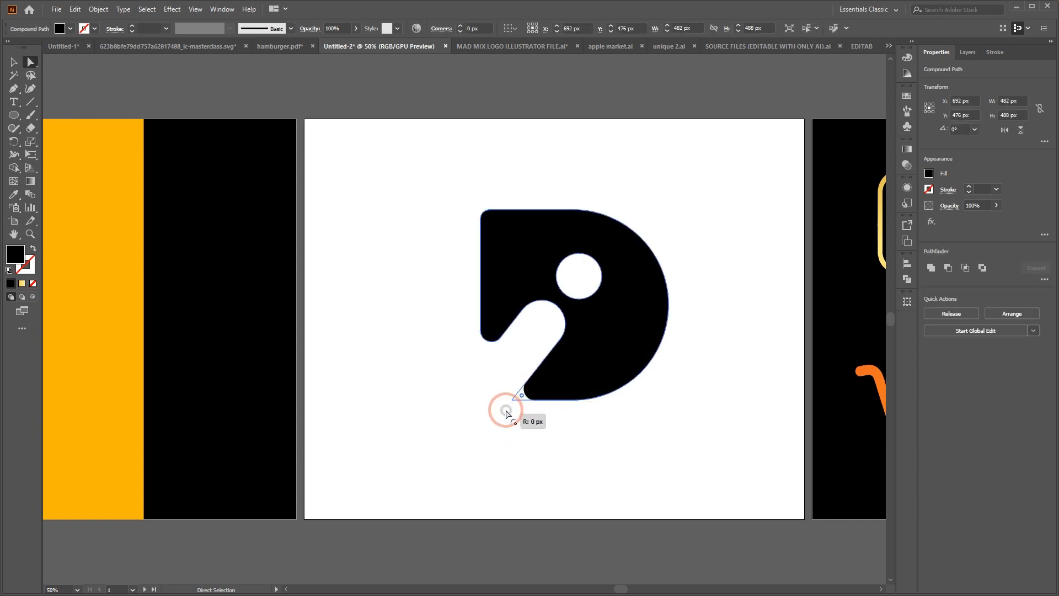
pyautogui.click(480, 428)
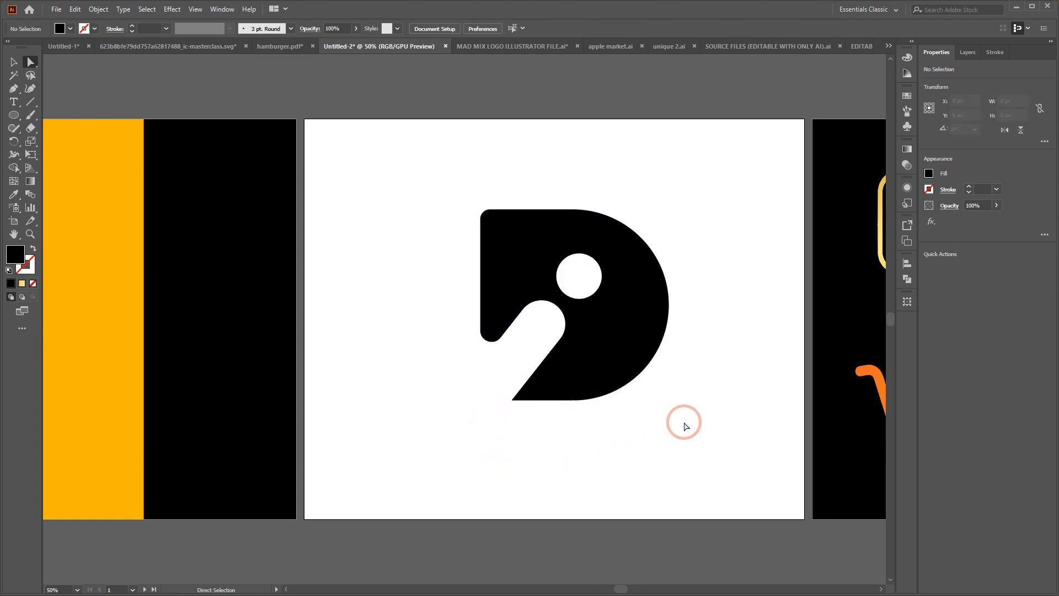
# Slightly reduce the rounding of the D's left tip above the pill opening, and clear the selection
pyautogui.click(500, 266)
pyautogui.click(491, 331)
pyautogui.moveTo(491, 331); pyautogui.dragTo(493, 343)
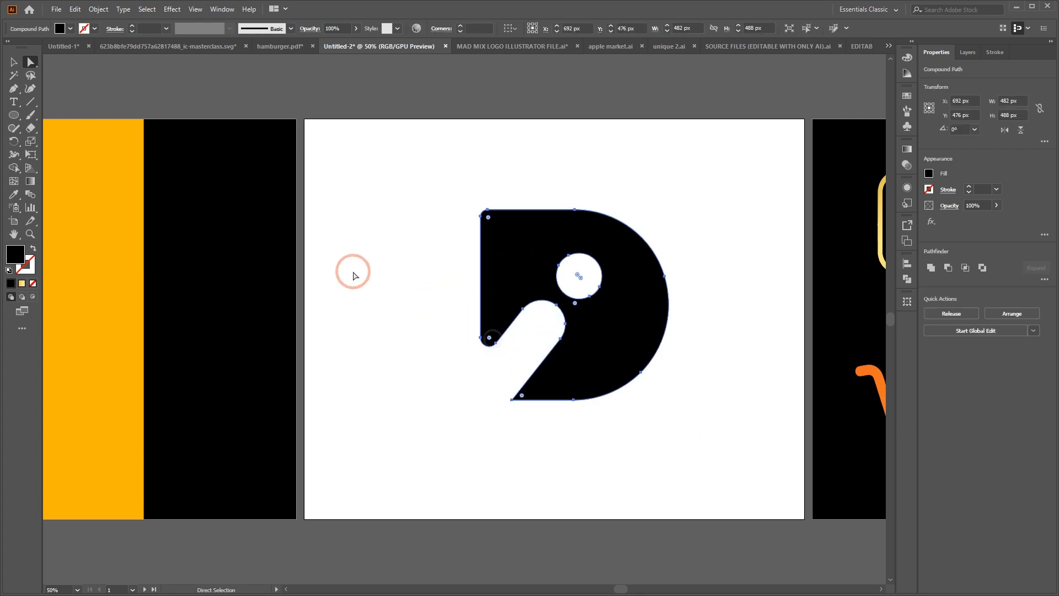
pyautogui.click(350, 267)
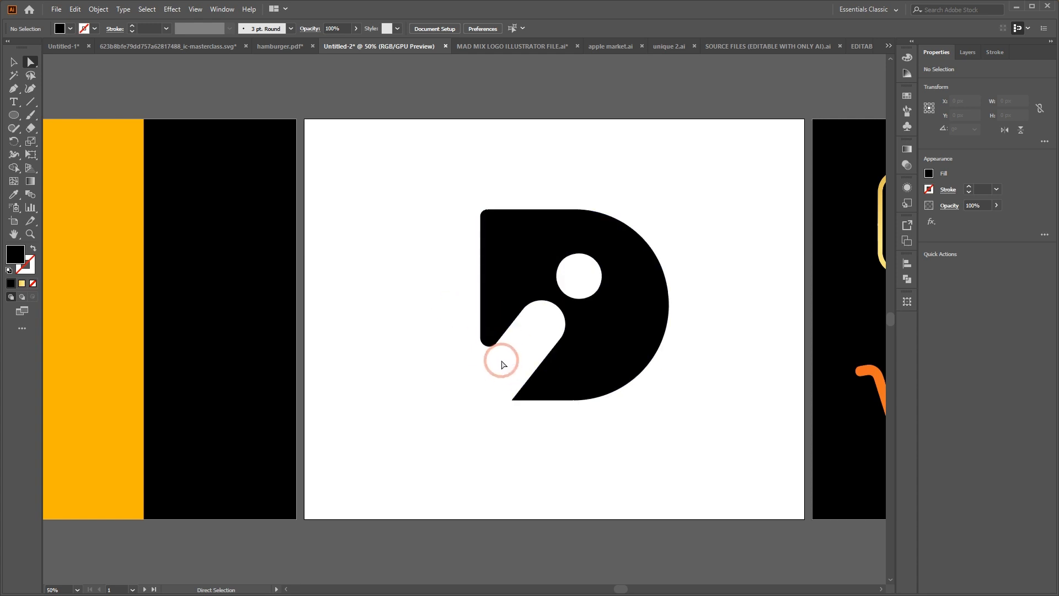
# Adjust the rounding of the D's left tip above the pill opening to a radius of about 23 px, and clear the selection
pyautogui.click(490, 339)
pyautogui.moveTo(489, 338); pyautogui.dragTo(491, 308)
pyautogui.click(444, 293)
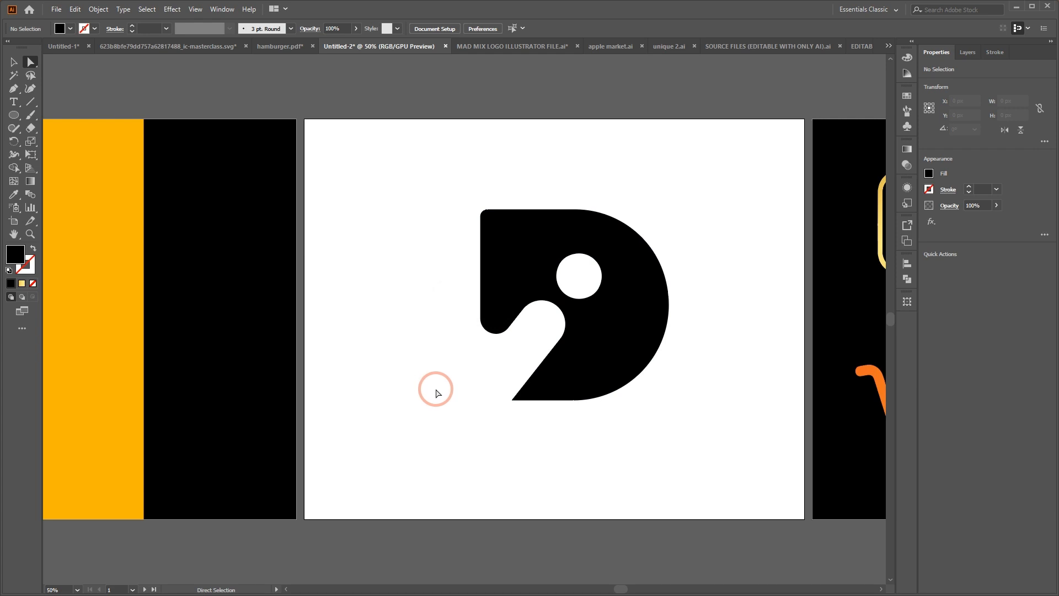
pyautogui.click(496, 296)
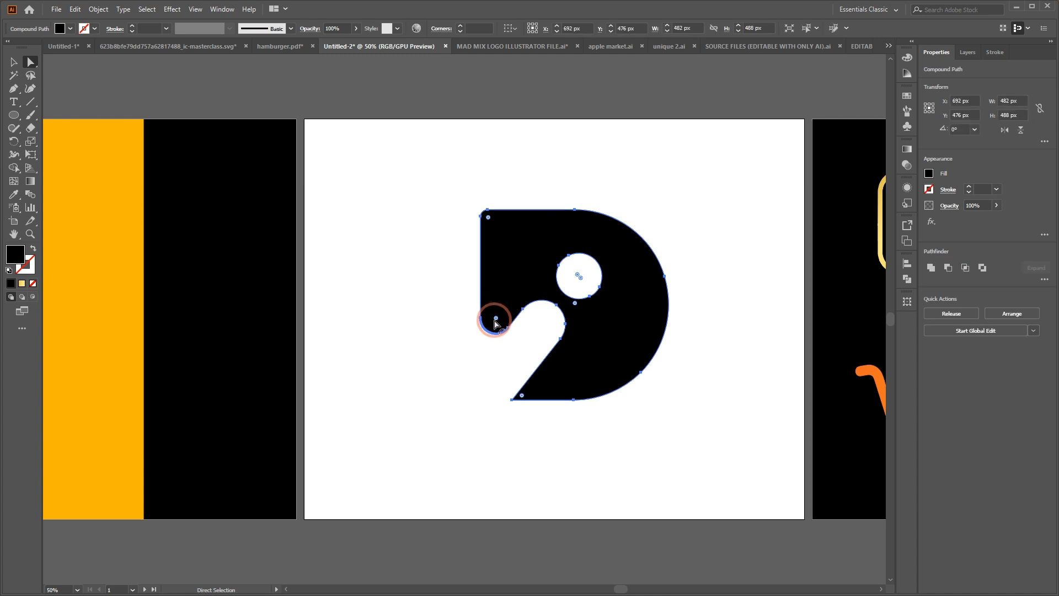
pyautogui.moveTo(498, 320); pyautogui.dragTo(506, 347)
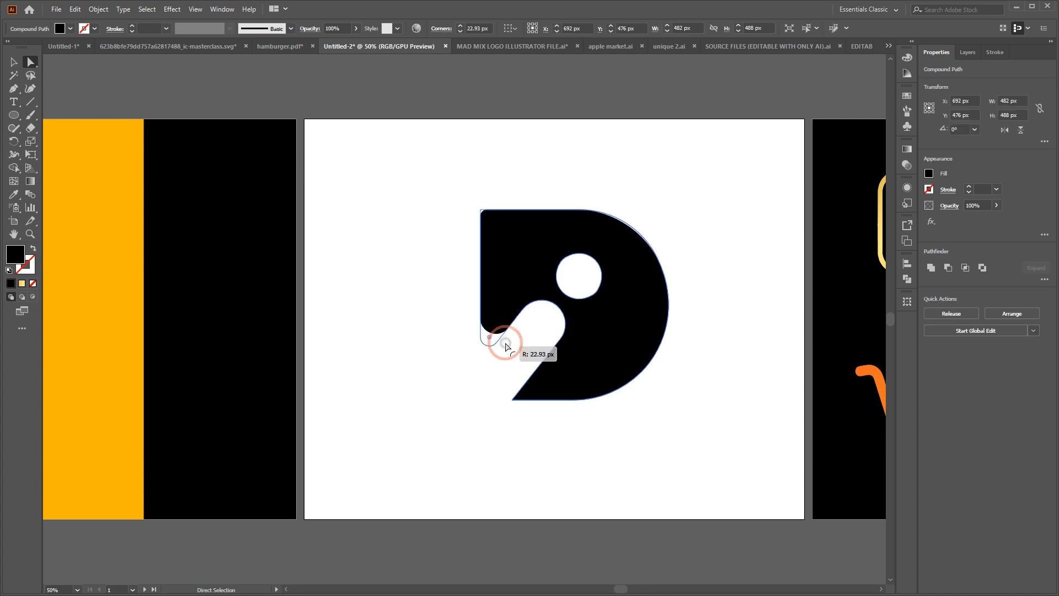
pyautogui.click(432, 263)
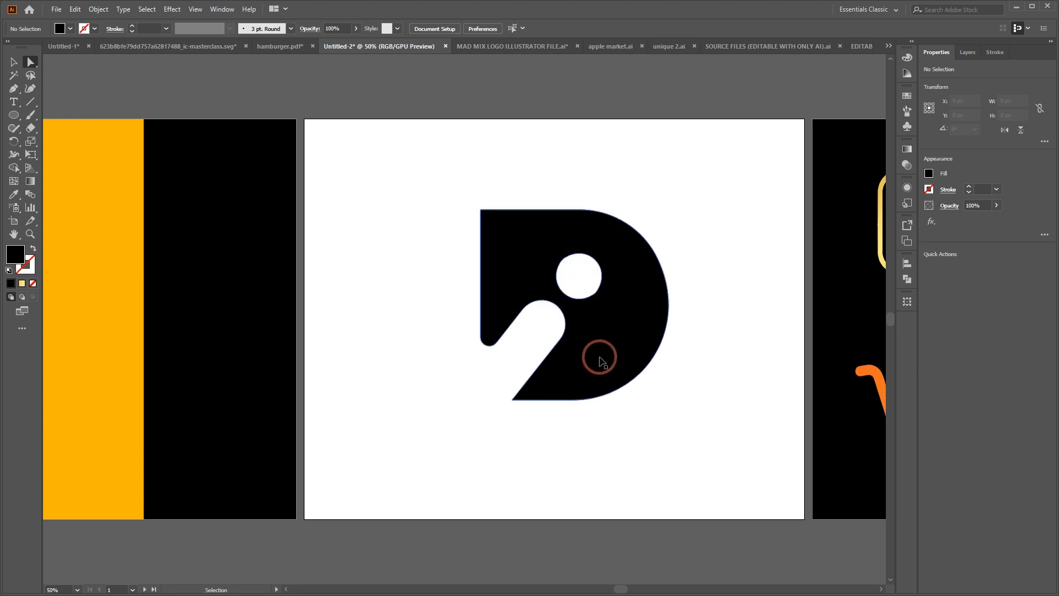
# Move the whole D mark from the white artboard onto the orange panel of the neighbouring artboard
pyautogui.hotkey('ctrl', '-')
pyautogui.moveTo(423, 252); pyautogui.dragTo(598, 397)
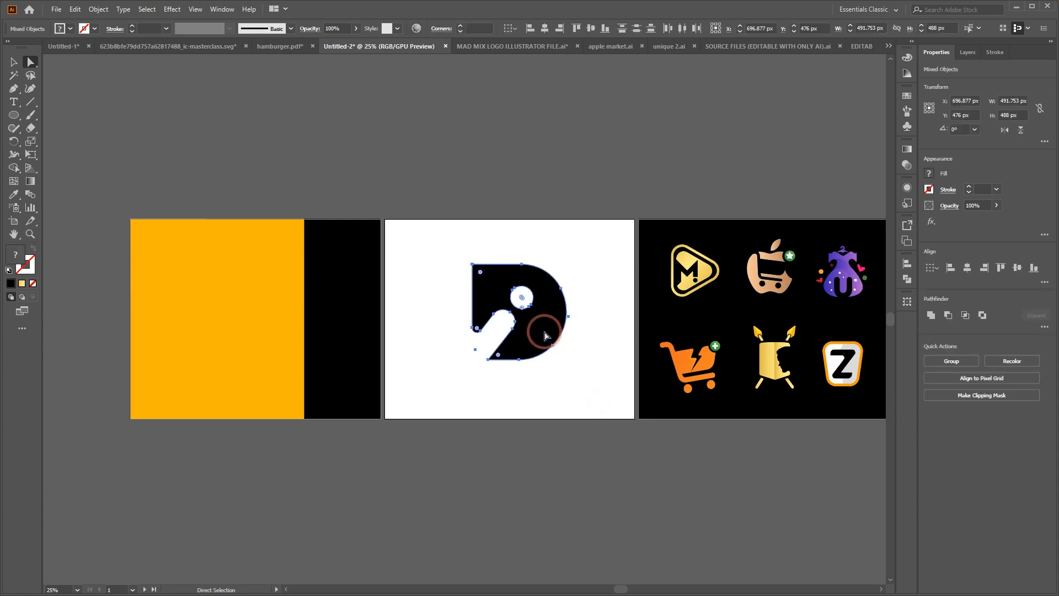
pyautogui.moveTo(545, 335); pyautogui.dragTo(241, 339)
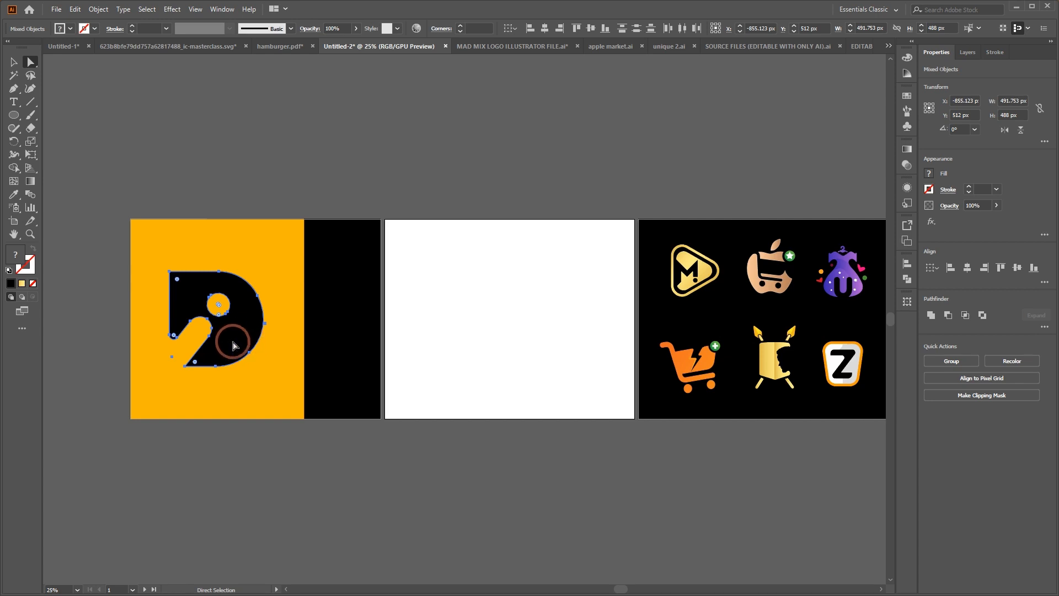
# Fill the D mark on the orange panel with white, and clear the selection
pyautogui.click(73, 27)
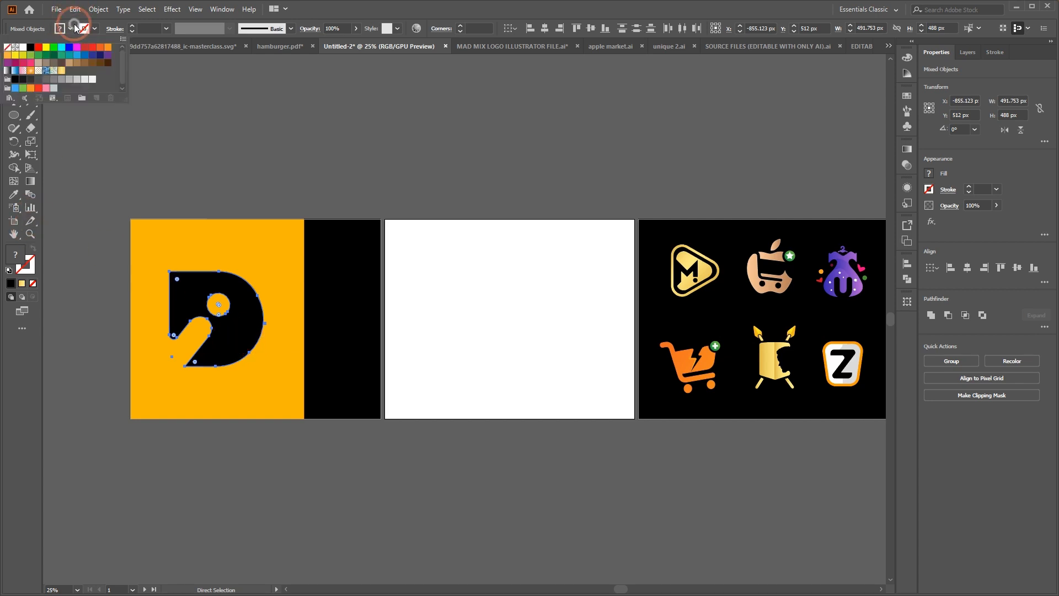
pyautogui.click(23, 47)
pyautogui.click(243, 94)
pyautogui.click(265, 136)
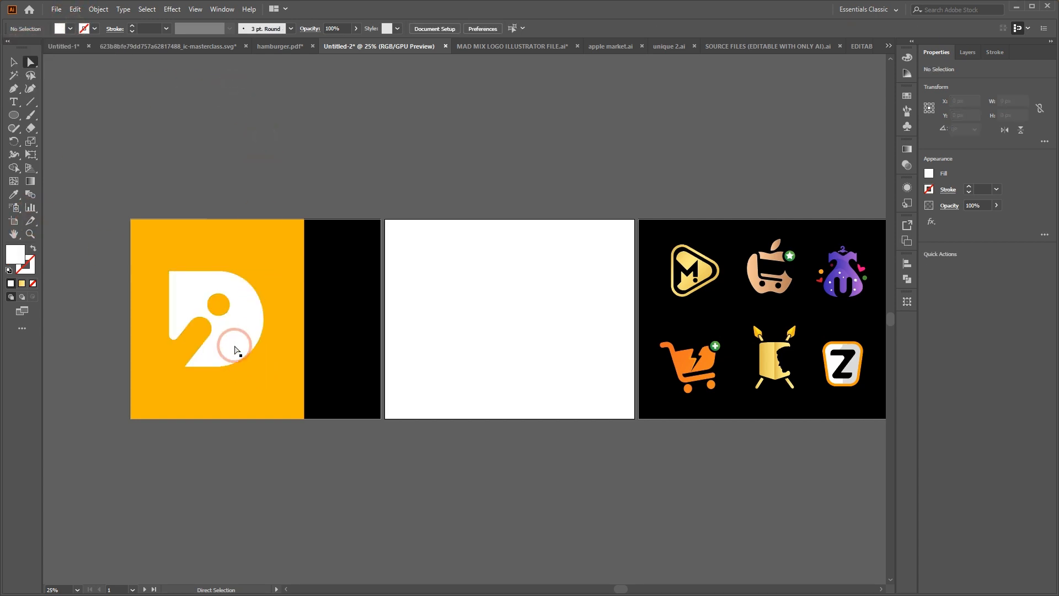
# Fill the D on the orange panel with black, and clear the selection
pyautogui.click(234, 350)
pyautogui.click(66, 31)
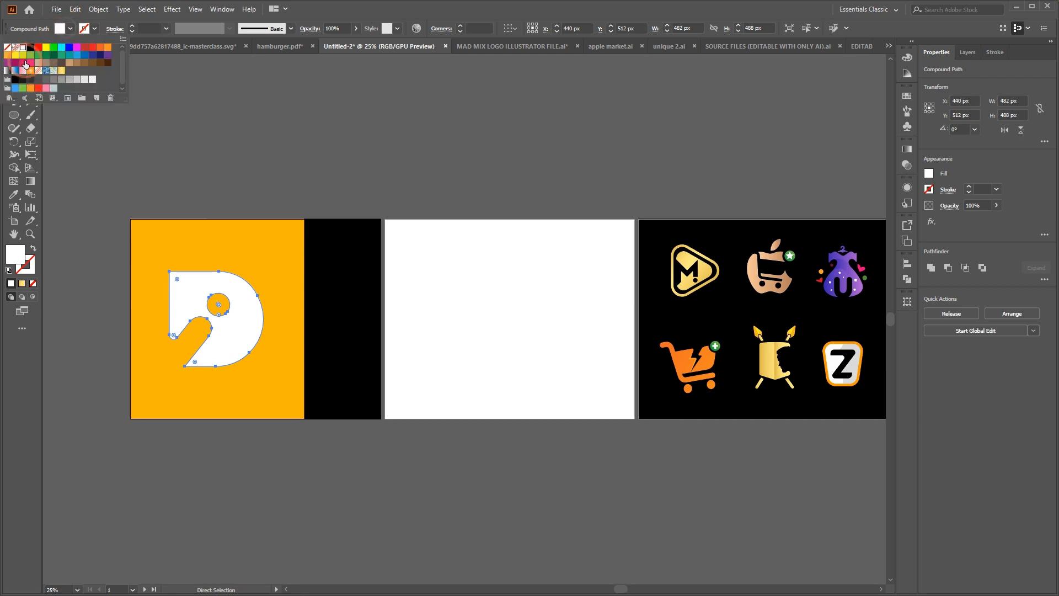
pyautogui.click(32, 49)
pyautogui.click(205, 130)
pyautogui.click(238, 198)
pyautogui.click(231, 330)
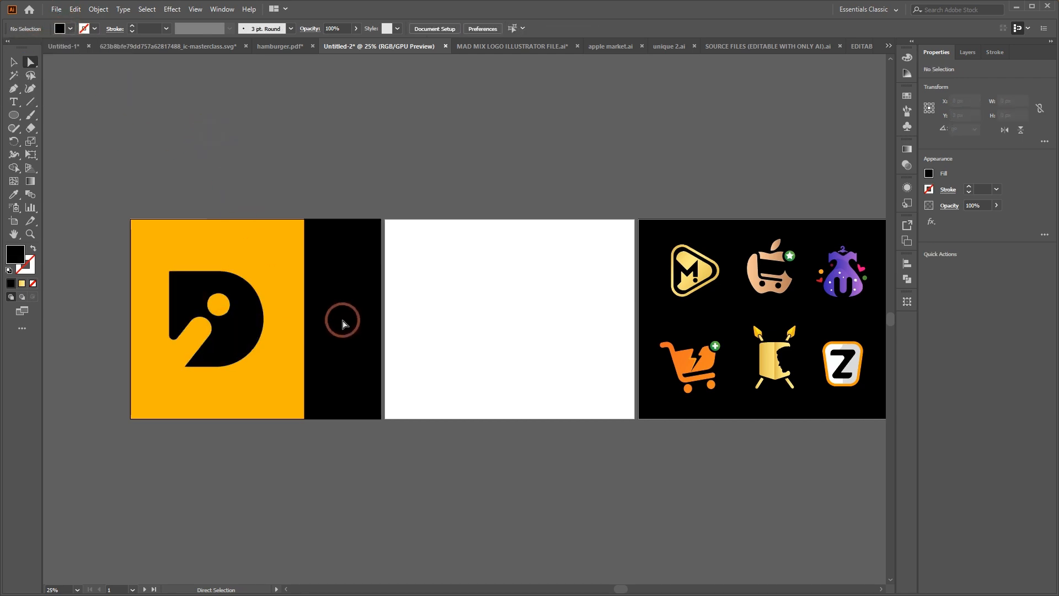
# Draw a 91 px wide rectangle beside the D's upper curve, fully round its corners into a pill, and shorten it to 200 px high
pyautogui.click(225, 319)
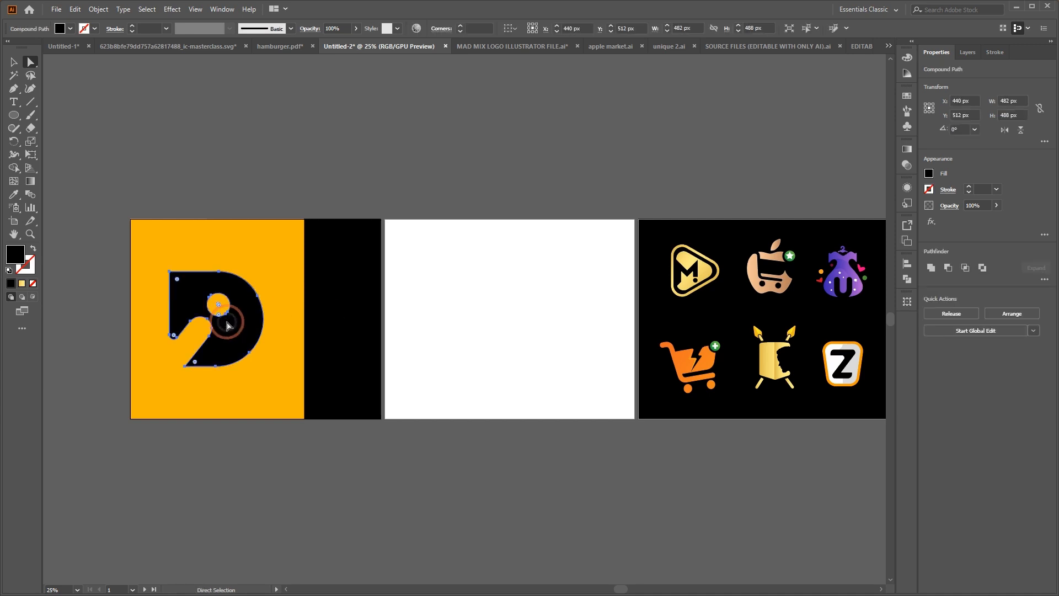
pyautogui.hotkey('ctrl', '=')
pyautogui.hotkey('ctrl', '=')
pyautogui.hotkey('ctrl', '=')
pyautogui.press('a')
pyautogui.hscroll(5, 331, 260)
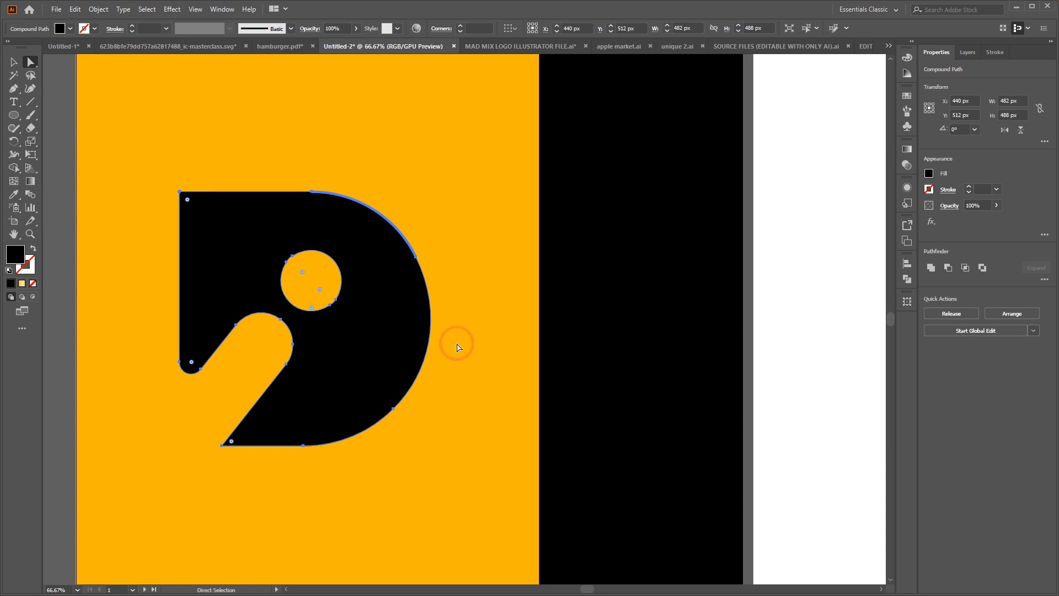
pyautogui.moveTo(18, 118); pyautogui.dragTo(61, 113)
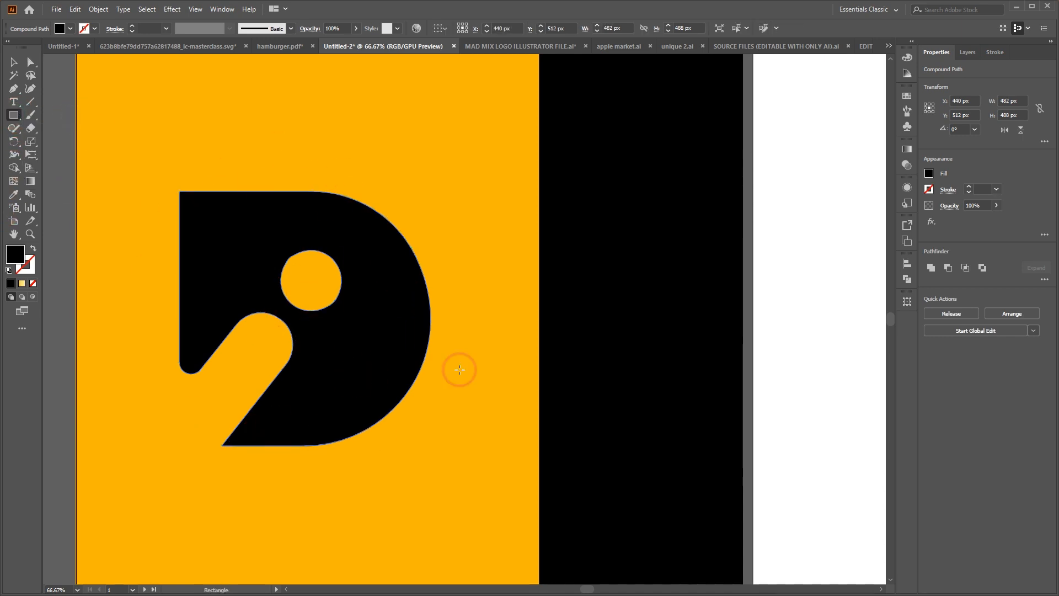
pyautogui.moveTo(436, 84); pyautogui.dragTo(483, 263)
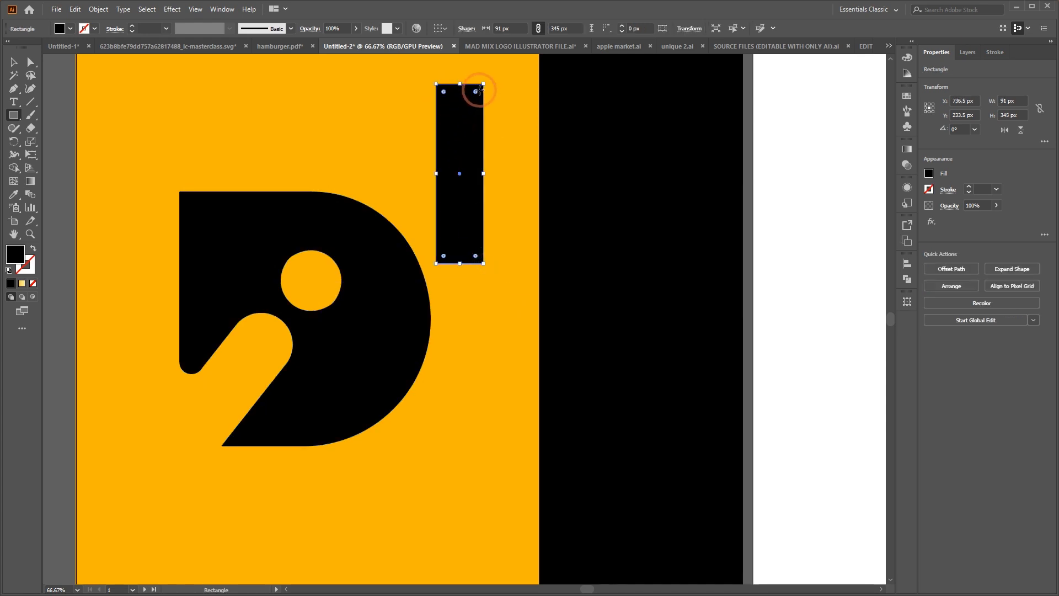
pyautogui.moveTo(475, 91); pyautogui.dragTo(460, 188)
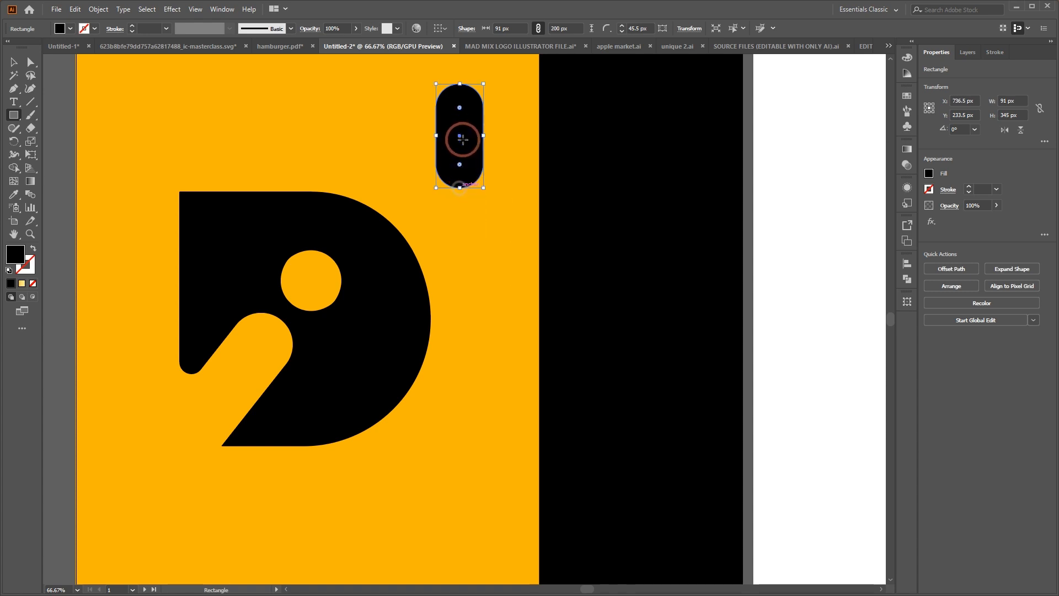
# Place the pill on the black panel, rotated to 330°, and draw an 85 px circle above its upper end
pyautogui.click(8, 57)
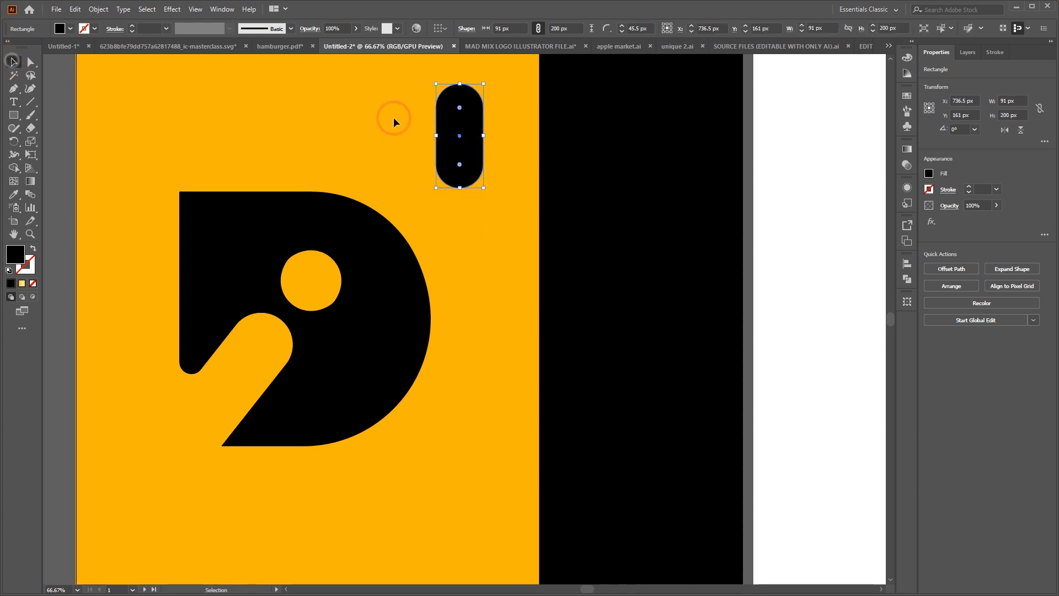
pyautogui.moveTo(491, 81); pyautogui.dragTo(626, 300)
pyautogui.moveTo(12, 117); pyautogui.dragTo(56, 139)
pyautogui.moveTo(666, 219)
pyautogui.mouseDown()
pyautogui.moveTo(713, 262)
pyautogui.moveTo(706, 272)
pyautogui.moveTo(710, 263)
pyautogui.moveTo(672, 230)
pyautogui.mouseUp()
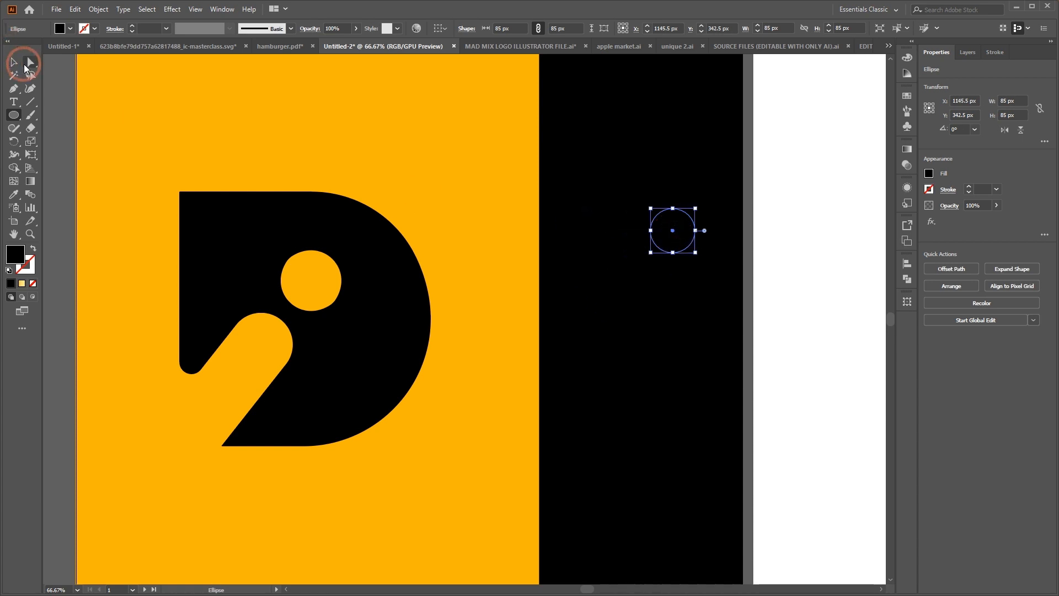
# Fill the pill and the circle on the black panel with the orange sampled from the background, and clear the selection
pyautogui.click(22, 65)
pyautogui.keyDown('shift'); pyautogui.click(627, 307); pyautogui.keyUp('shift')
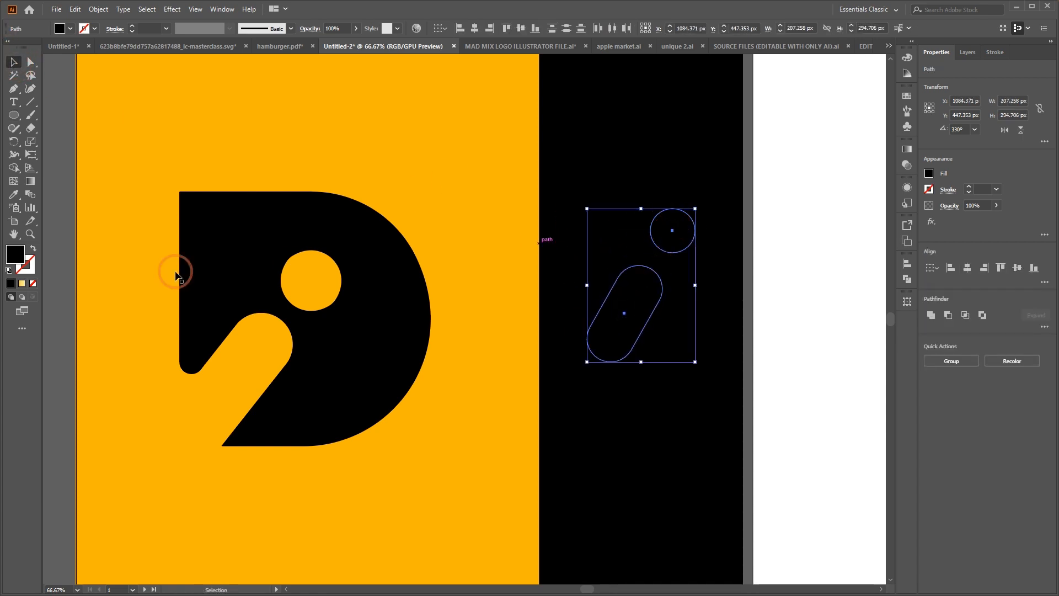
pyautogui.click(14, 194)
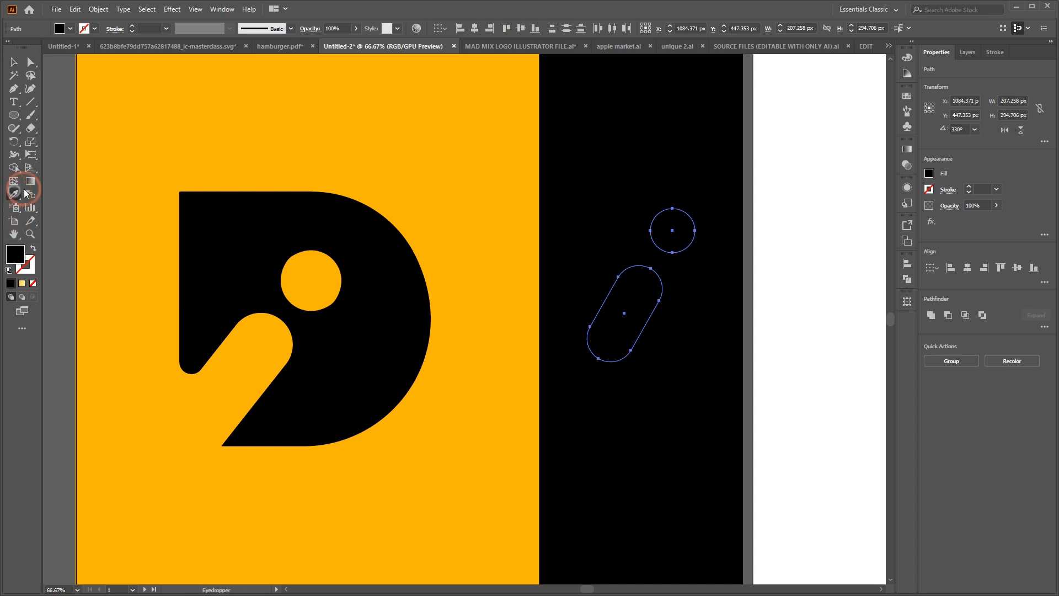
pyautogui.click(325, 144)
pyautogui.click(13, 63)
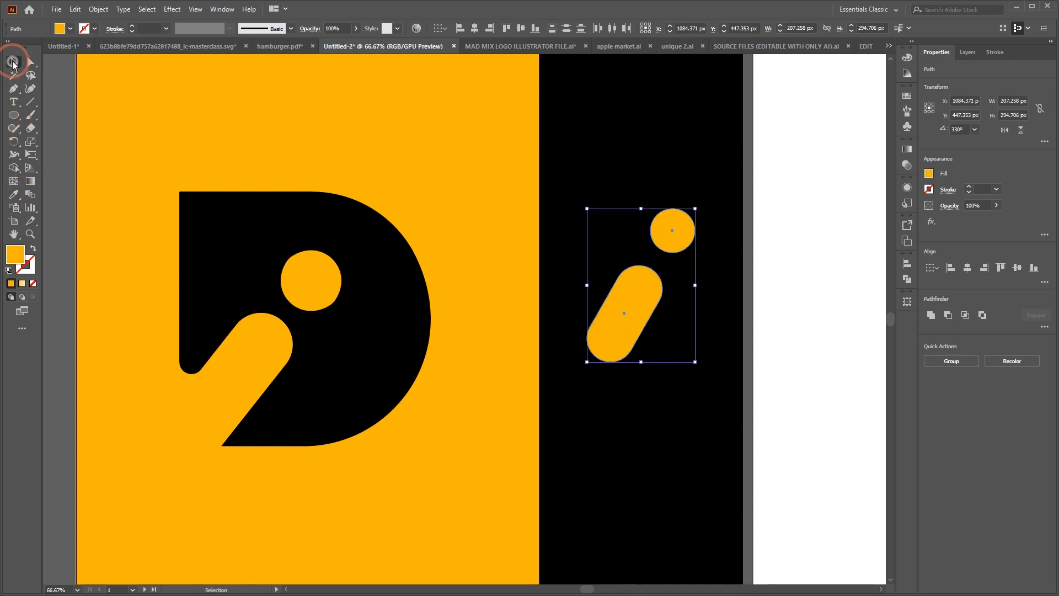
pyautogui.click(464, 97)
# Enlarge the orange circle to 95 px, and shift the circle and pill slightly lower on the black panel
pyautogui.click(673, 207)
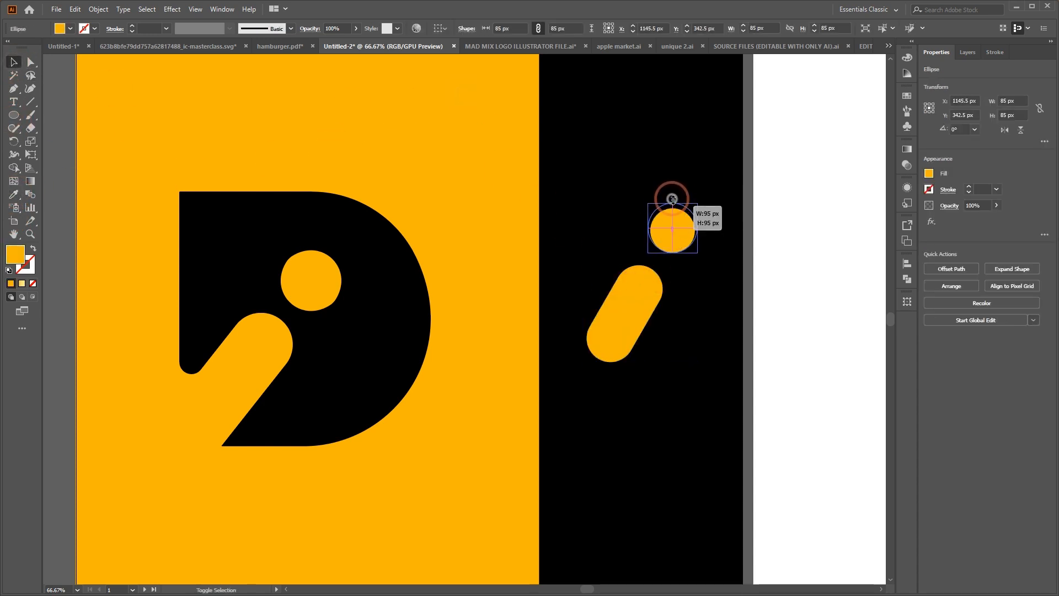
pyautogui.moveTo(672, 235); pyautogui.dragTo(672, 237)
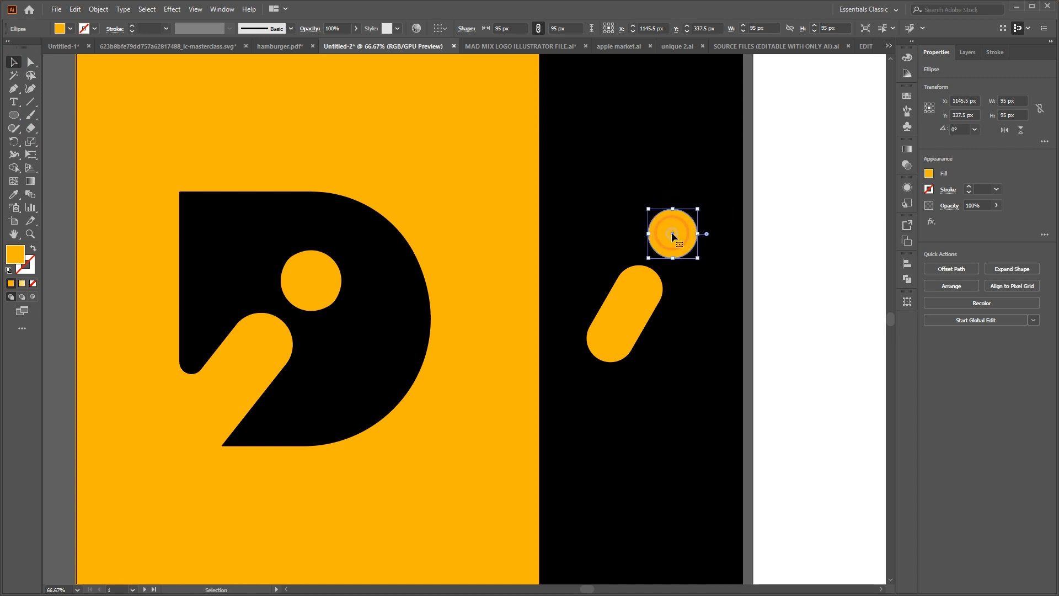
pyautogui.keyDown('shift'); pyautogui.click(647, 296); pyautogui.keyUp('shift')
pyautogui.moveTo(645, 294); pyautogui.dragTo(645, 317)
pyautogui.click(788, 254)
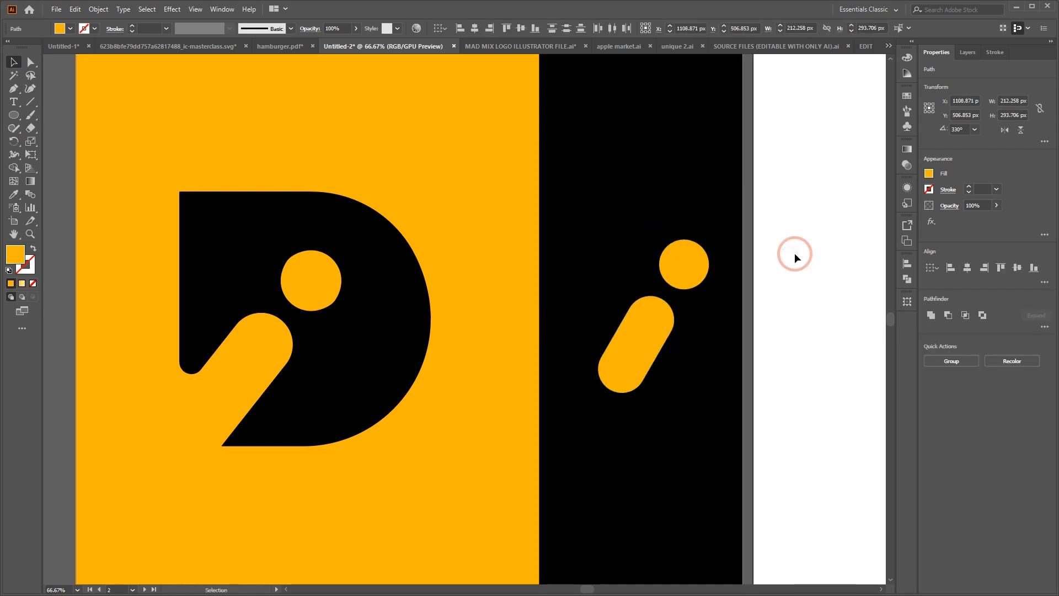
# Examine the shield logo with the face cutout and its crossed spears on the artboard of finished logos
pyautogui.hotkey('ctrl', '-')
pyautogui.hotkey('ctrl', '-')
pyautogui.hotkey('ctrl', '-')
pyautogui.hotkey('ctrl', '-')
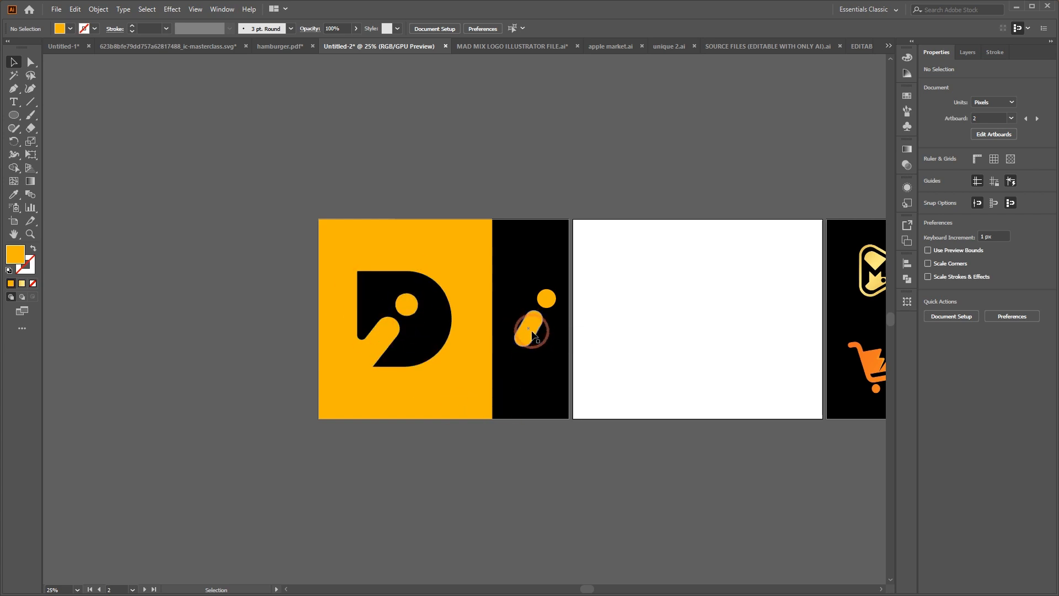
pyautogui.hscroll(5, 557, 318)
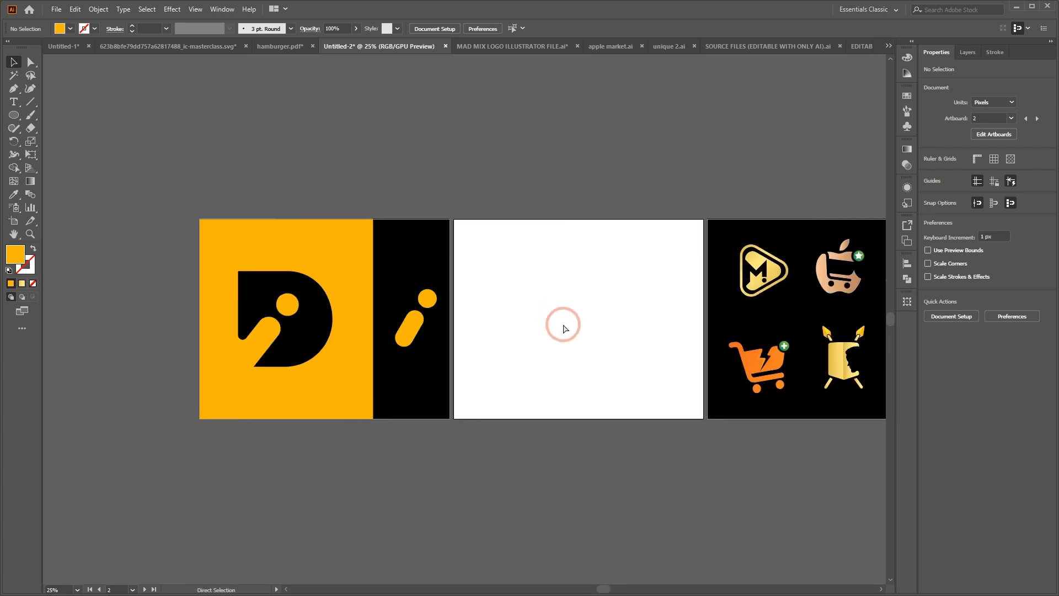
pyautogui.click(788, 367)
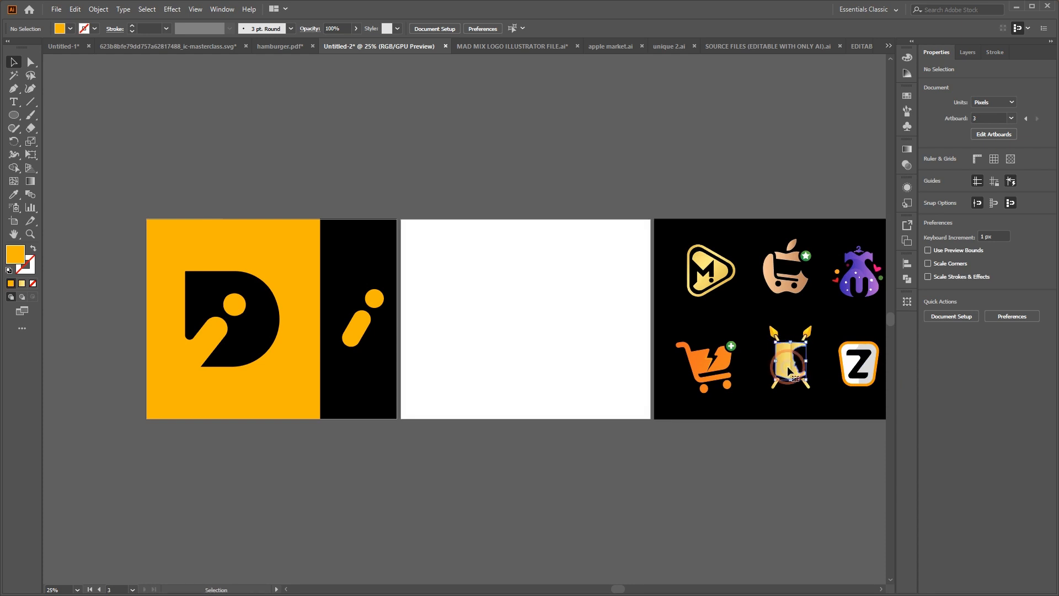
pyautogui.hotkey('ctrl', '1')
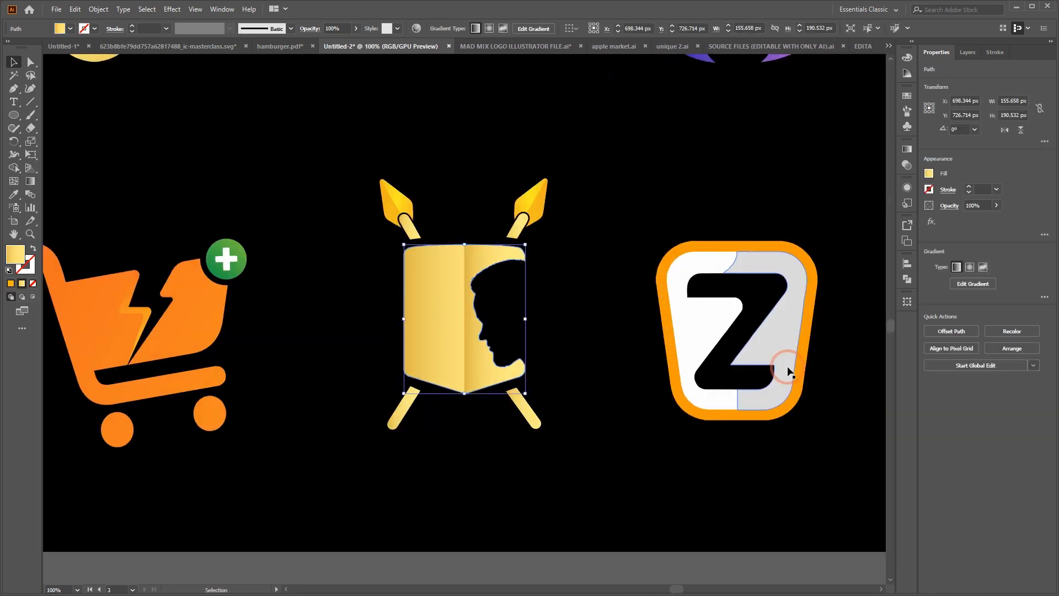
pyautogui.click(618, 249)
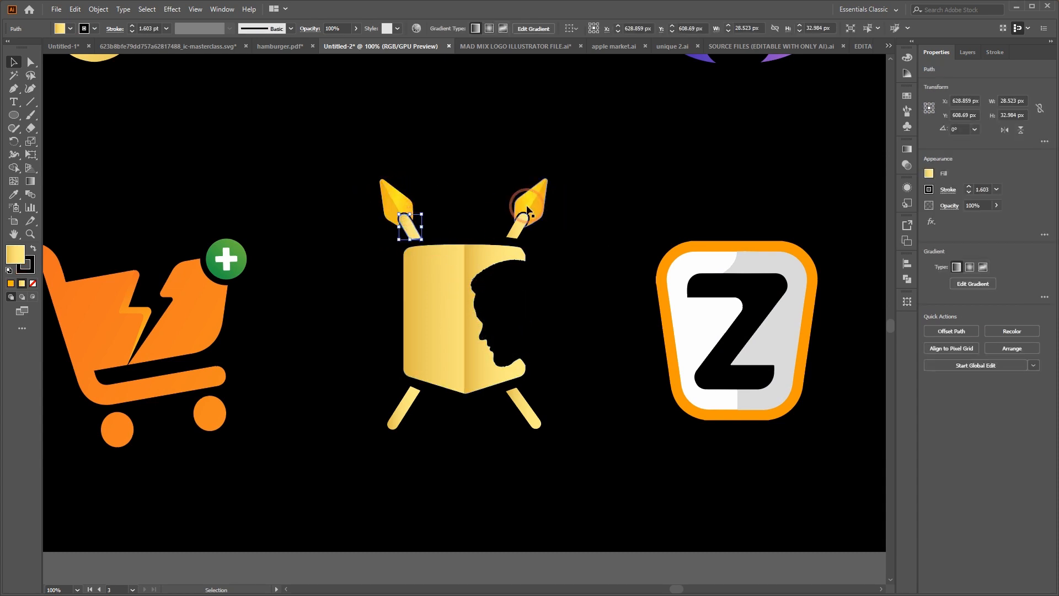
pyautogui.click(527, 205)
pyautogui.click(373, 197)
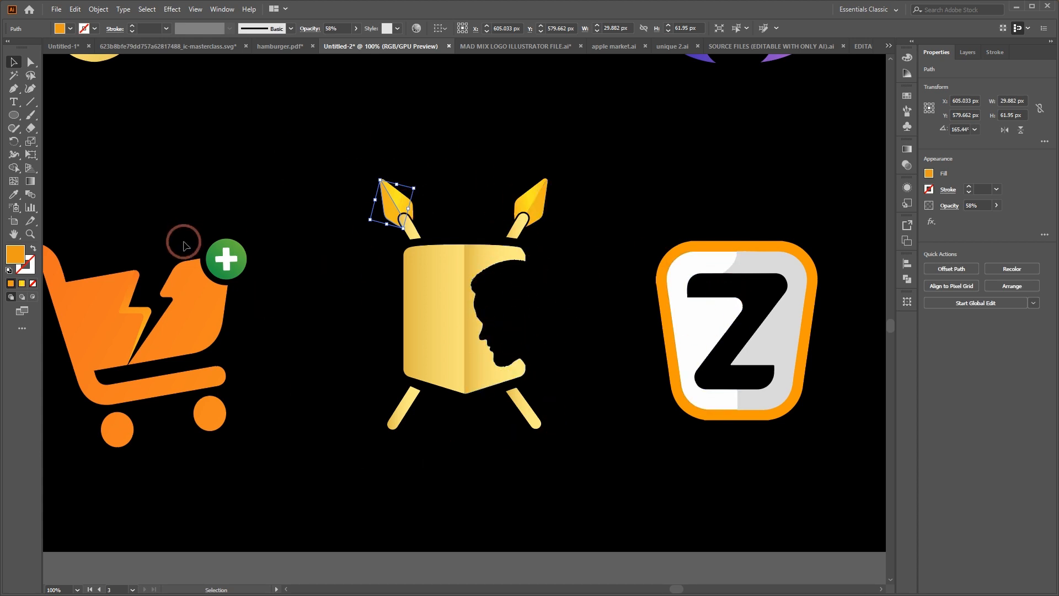
# Draw a rectangle 889 px wide and 299 px high across the lower part of the orange panel with the D
pyautogui.hscroll(-2, 396, 359)
pyautogui.hscroll(-15, 395, 358)
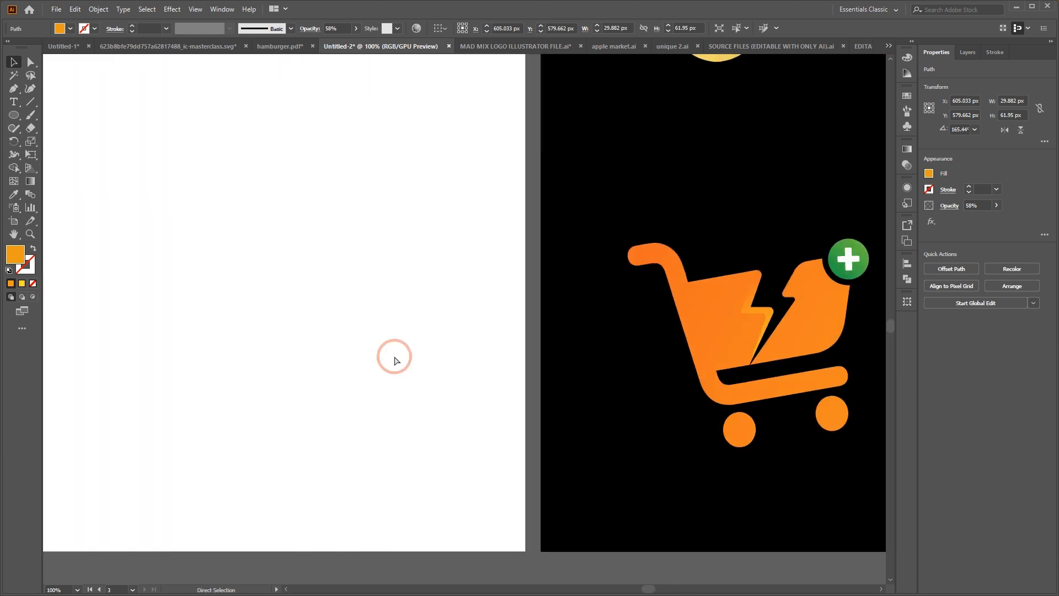
pyautogui.hscroll(-8, 395, 360)
pyautogui.hotkey('ctrl', '-')
pyautogui.hotkey('ctrl', '-')
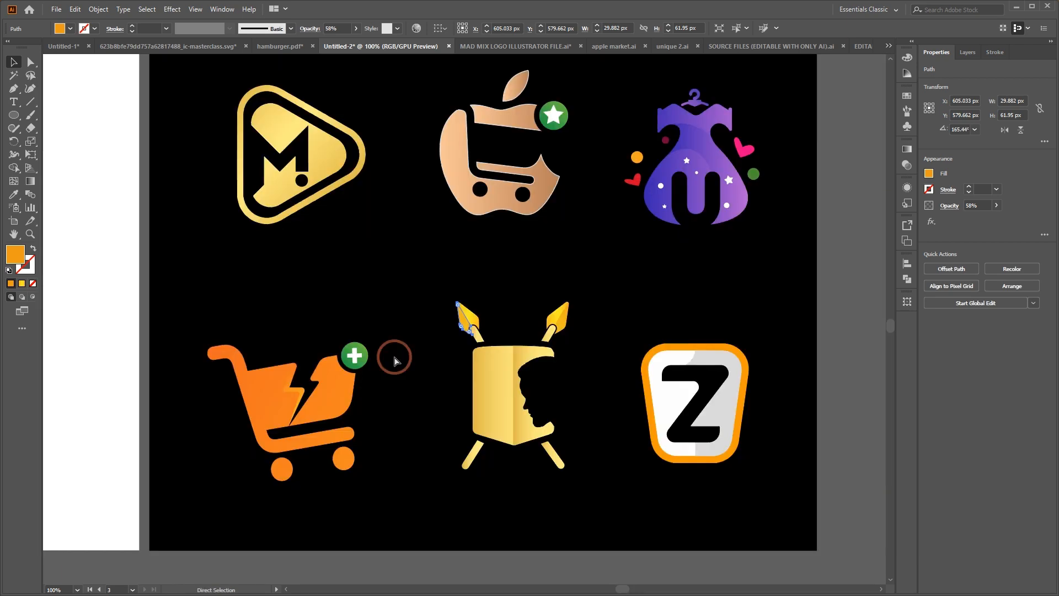
pyautogui.hscroll(-13, 395, 360)
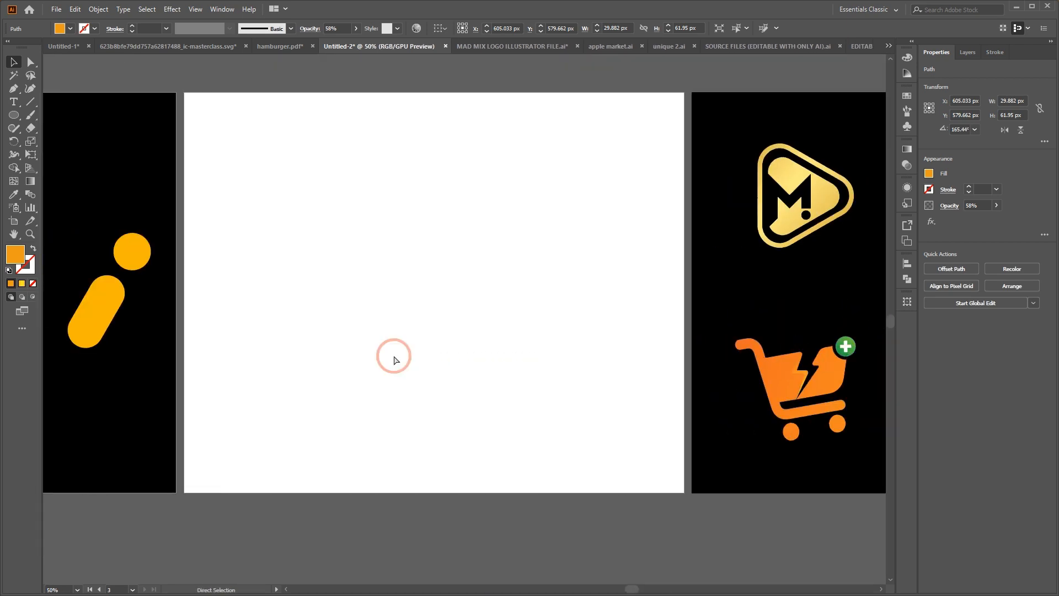
pyautogui.hscroll(-6, 395, 360)
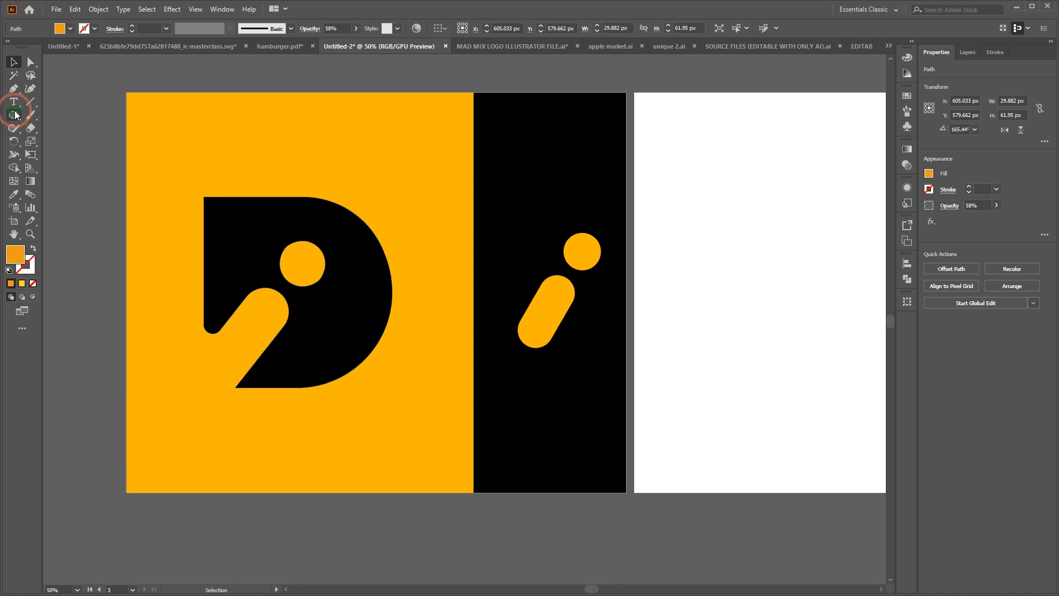
pyautogui.moveTo(16, 114); pyautogui.dragTo(57, 115)
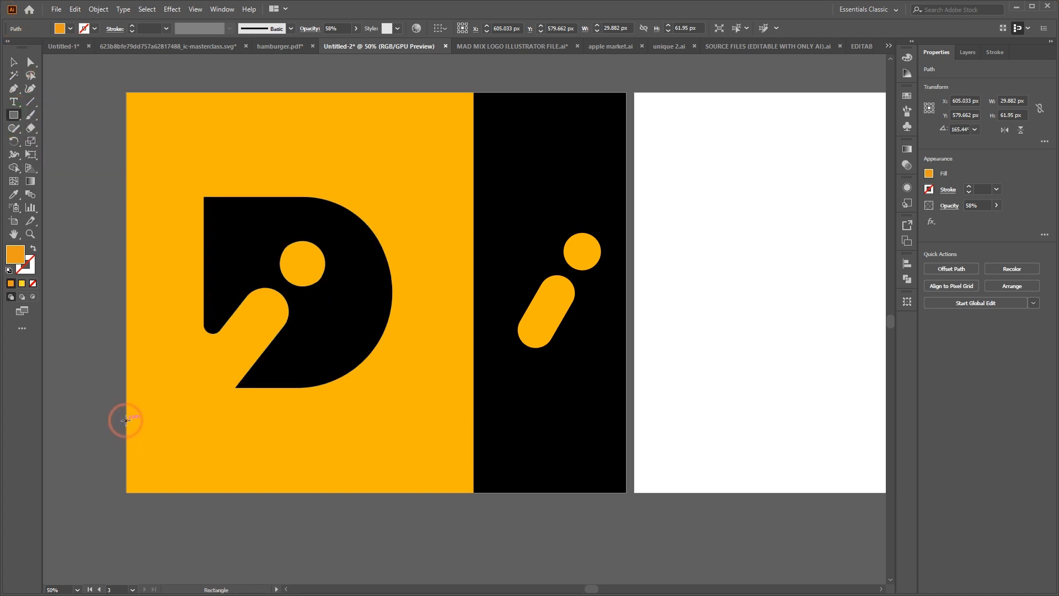
pyautogui.moveTo(126, 420); pyautogui.dragTo(474, 492)
pyautogui.moveTo(302, 420); pyautogui.dragTo(307, 369)
# Fill the new rectangle below the orange area with white (FFFFFF)
pyautogui.doubleClick(15, 254)
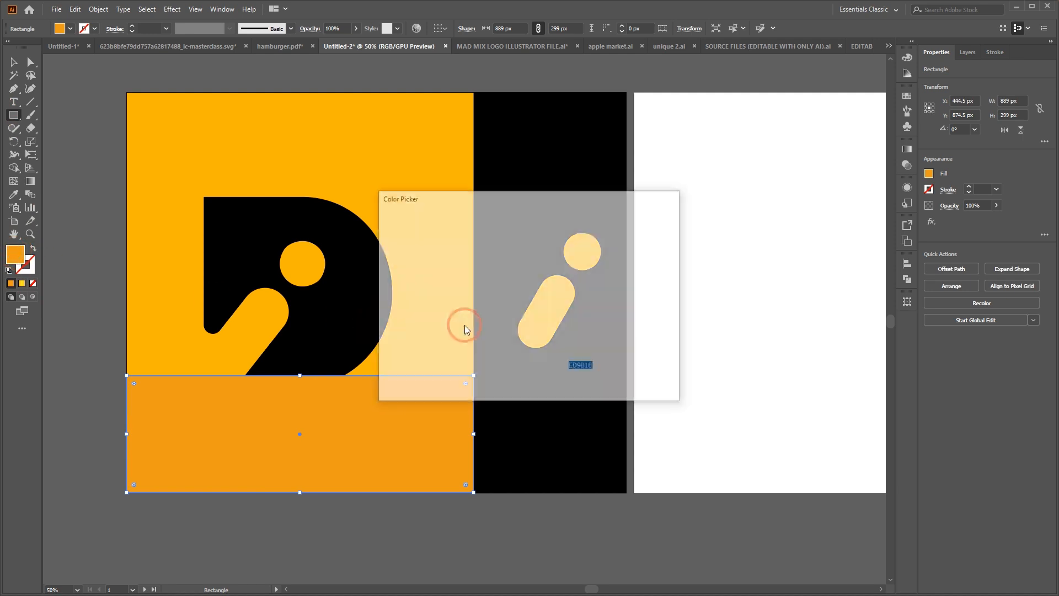
pyautogui.click(389, 228)
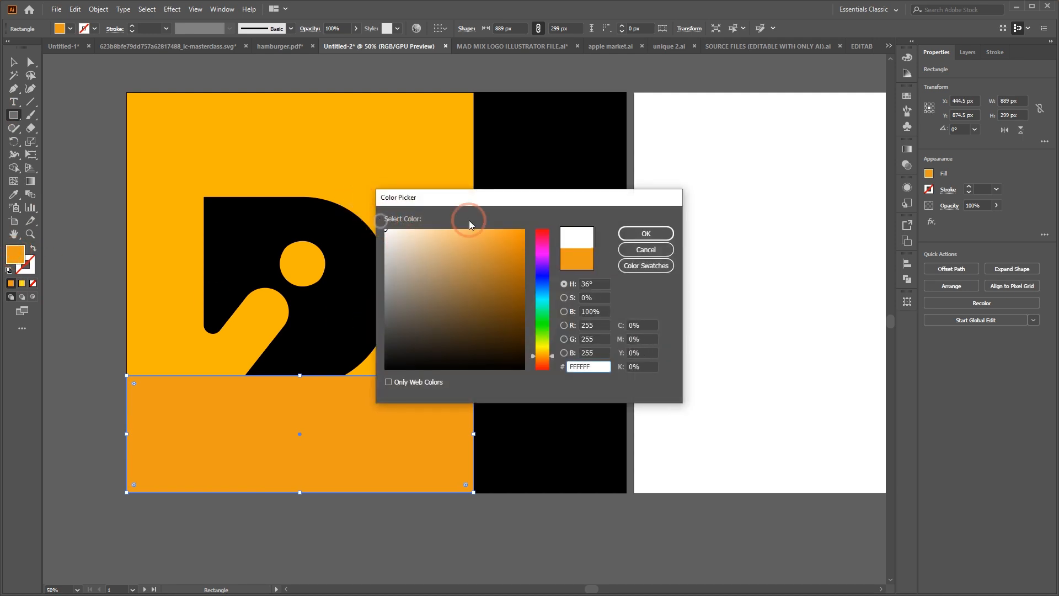
pyautogui.click(645, 233)
pyautogui.click(20, 64)
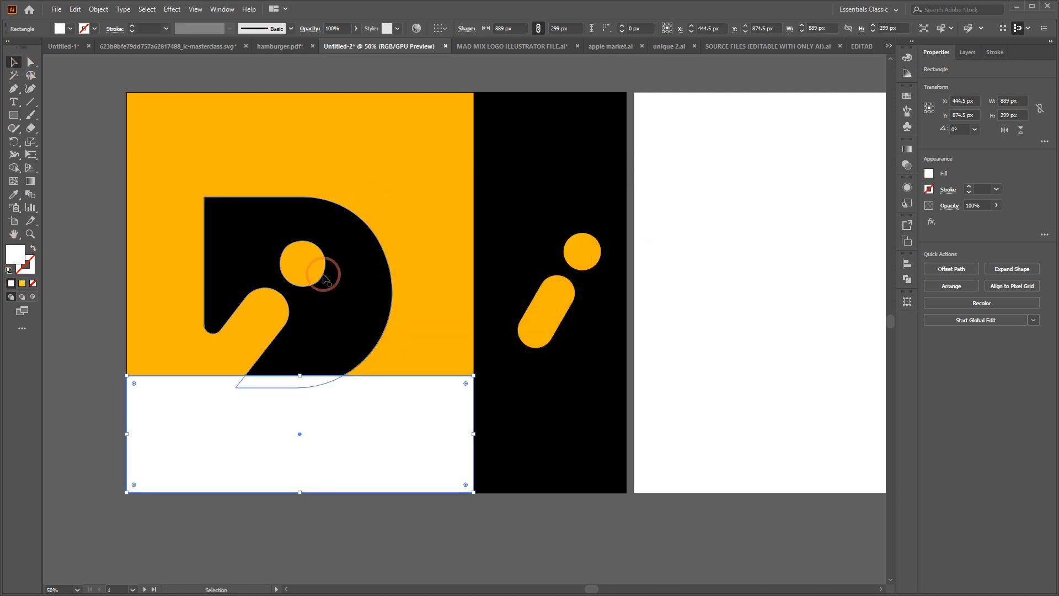
# Move the large black D up within the orange area and place a copy about 119 px wide in front of the white strip
pyautogui.moveTo(338, 331); pyautogui.dragTo(237, 447)
pyautogui.rightClick(379, 444)
pyautogui.moveTo(464, 390)
pyautogui.click(577, 389)
pyautogui.click(3, 62)
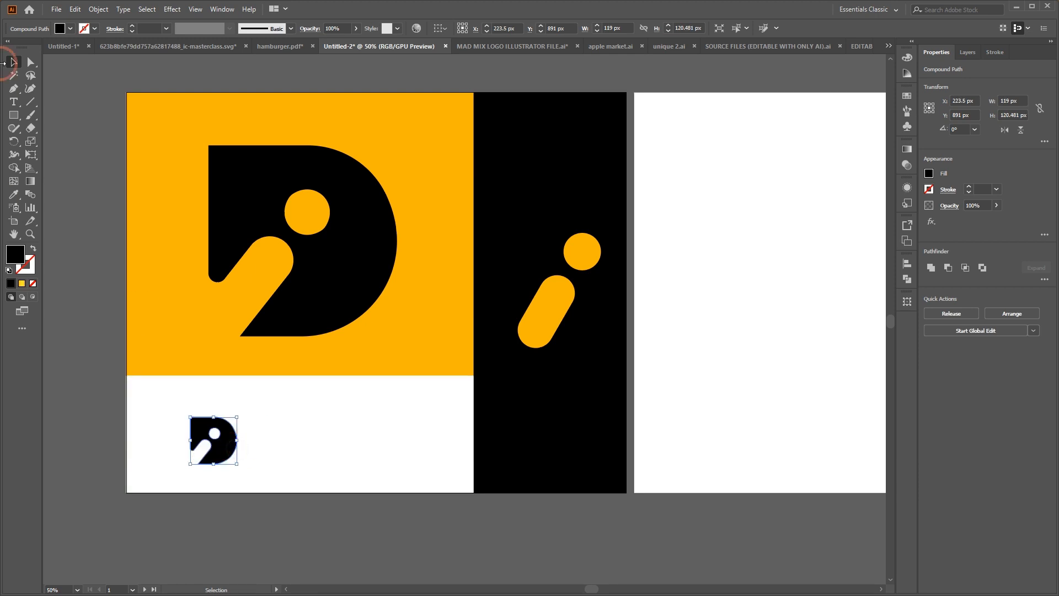
# Add the text DISTINCT ONE beside the small D and enlarge it to about 390 px wide
pyautogui.click(9, 105)
pyautogui.click(267, 430)
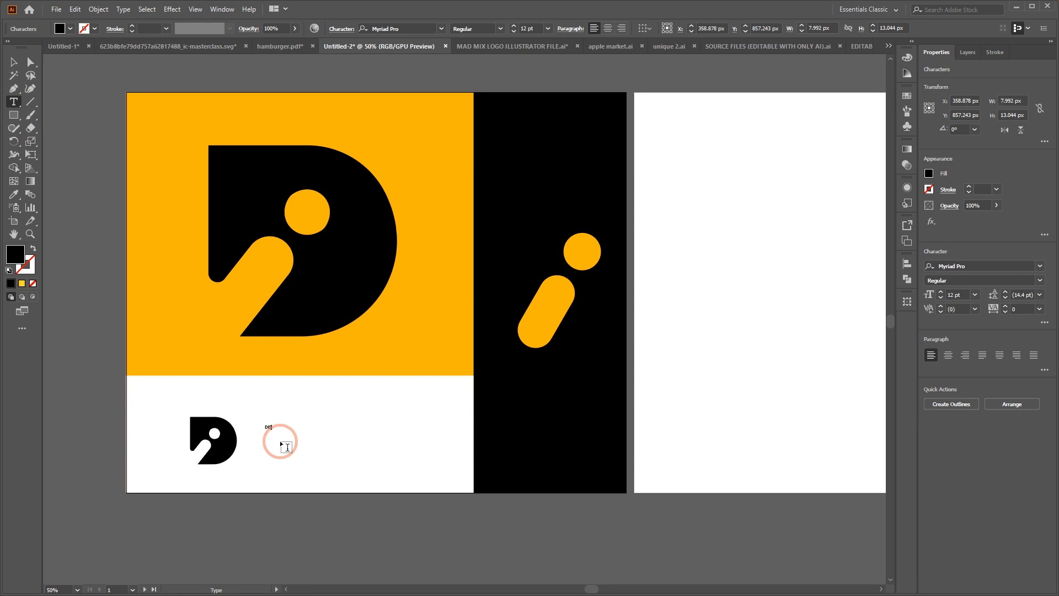
pyautogui.write('DISTINCT ONE')
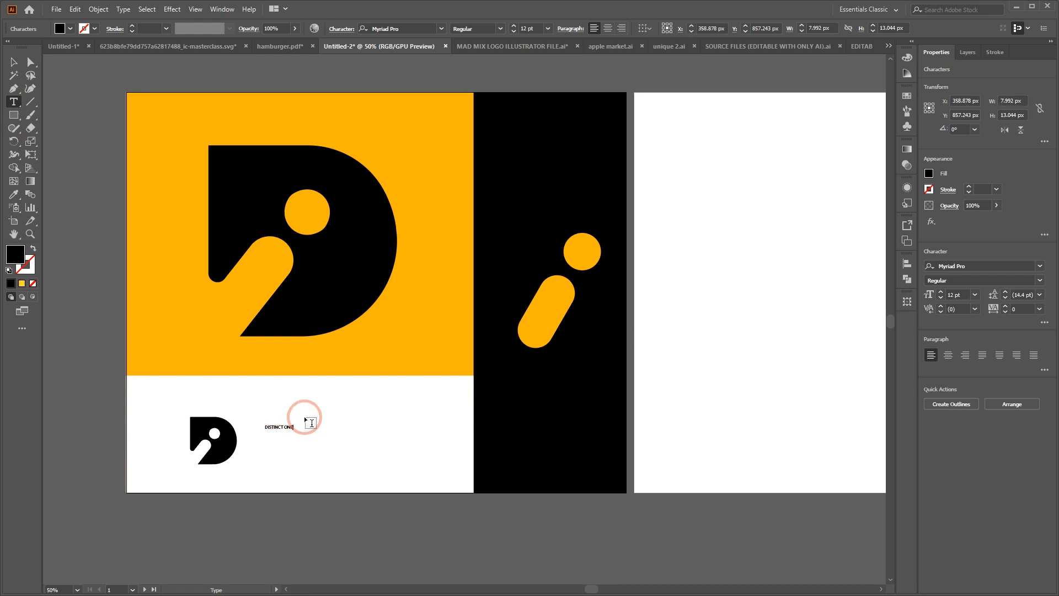
pyautogui.hotkey('ctrl', 'a')
pyautogui.click(387, 24)
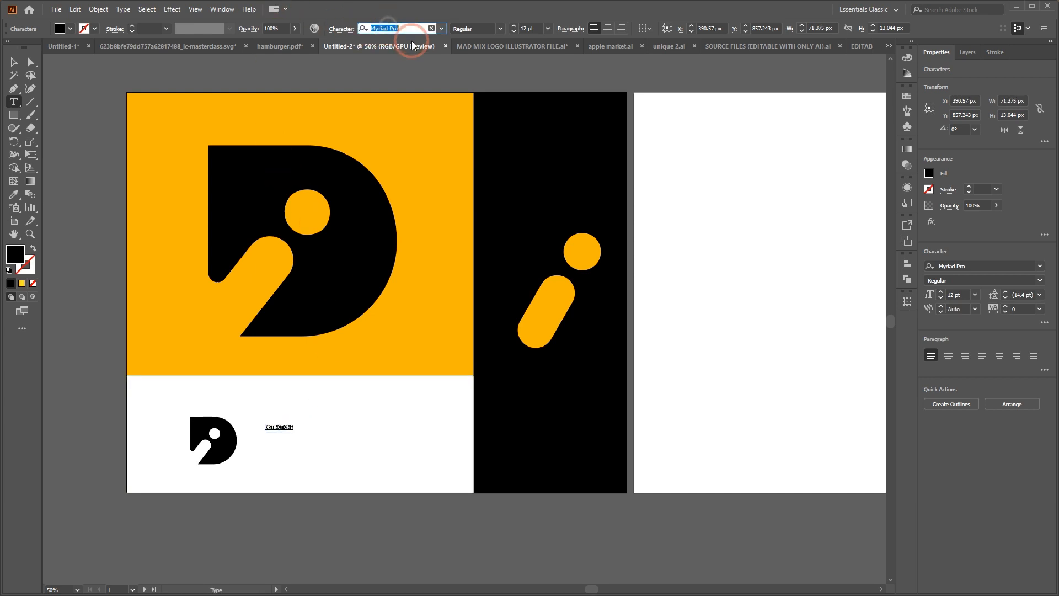
pyautogui.click(17, 63)
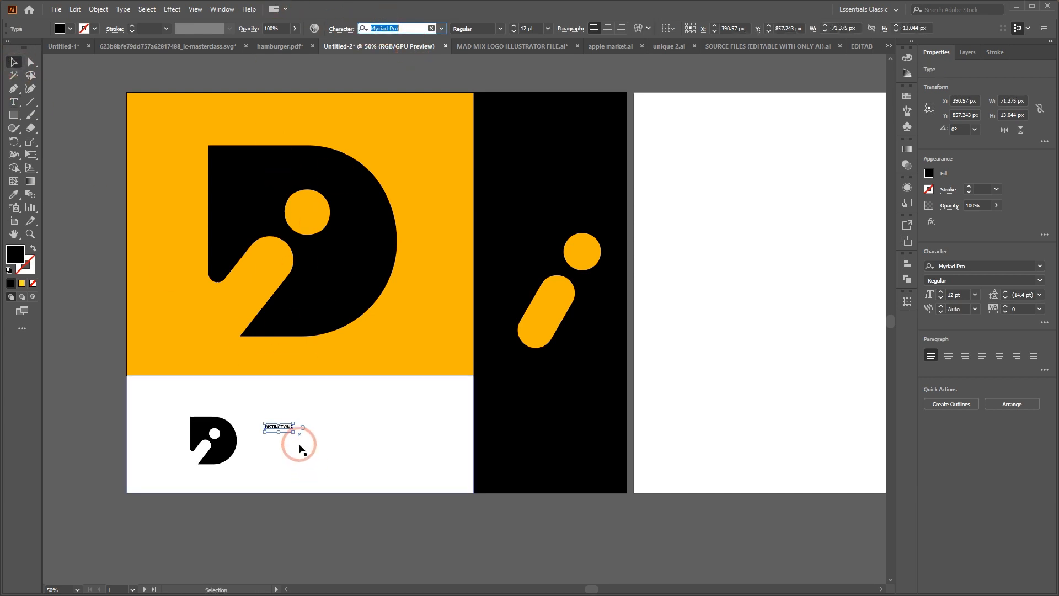
pyautogui.moveTo(295, 441); pyautogui.dragTo(418, 470)
pyautogui.moveTo(381, 438); pyautogui.dragTo(370, 444)
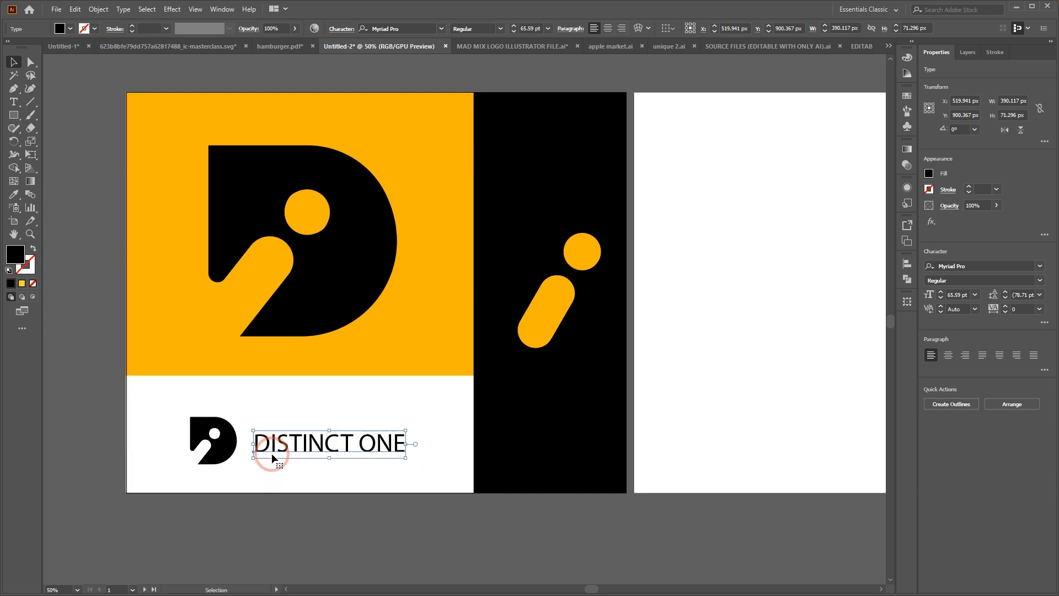
# Try the Insaniburger font on the DISTINCT ONE text
pyautogui.click(391, 29)
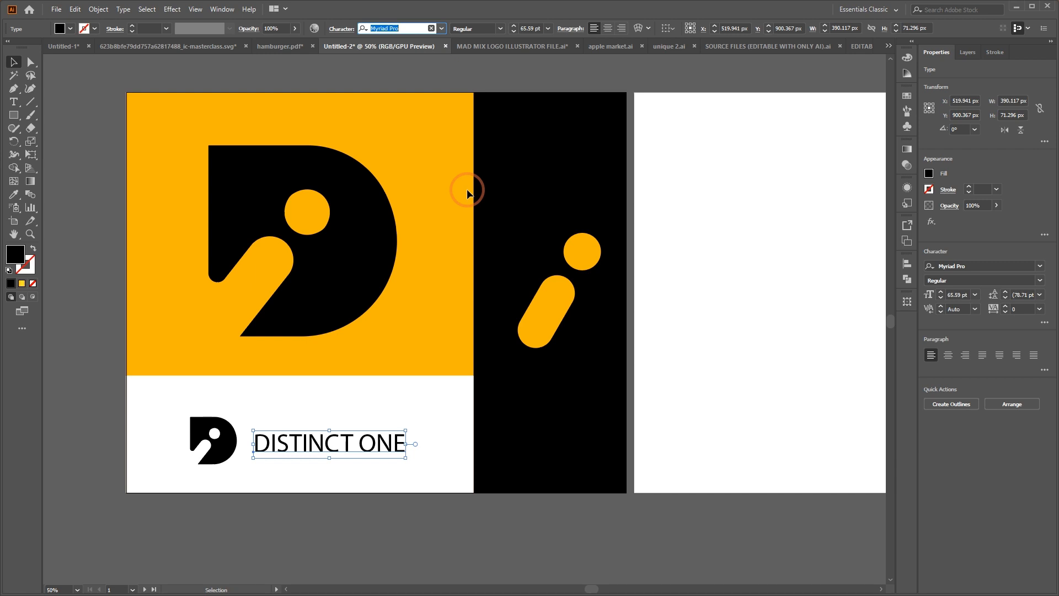
pyautogui.write('INSA')
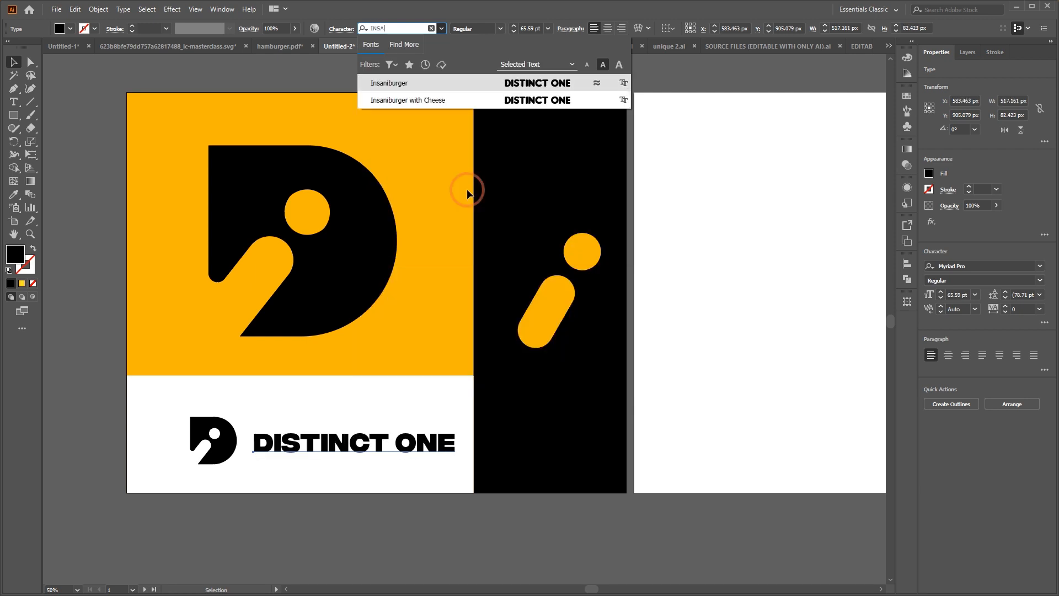
pyautogui.click(465, 88)
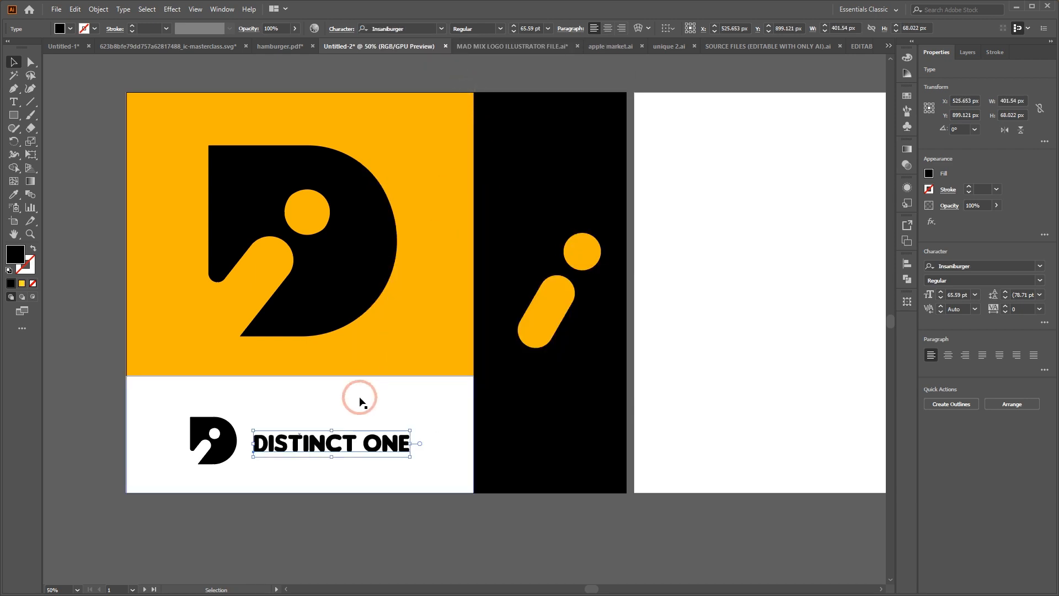
# Set the DISTINCT ONE text in MADE Tommy Soft Black and shift it slightly closer to the small D
pyautogui.click(412, 25)
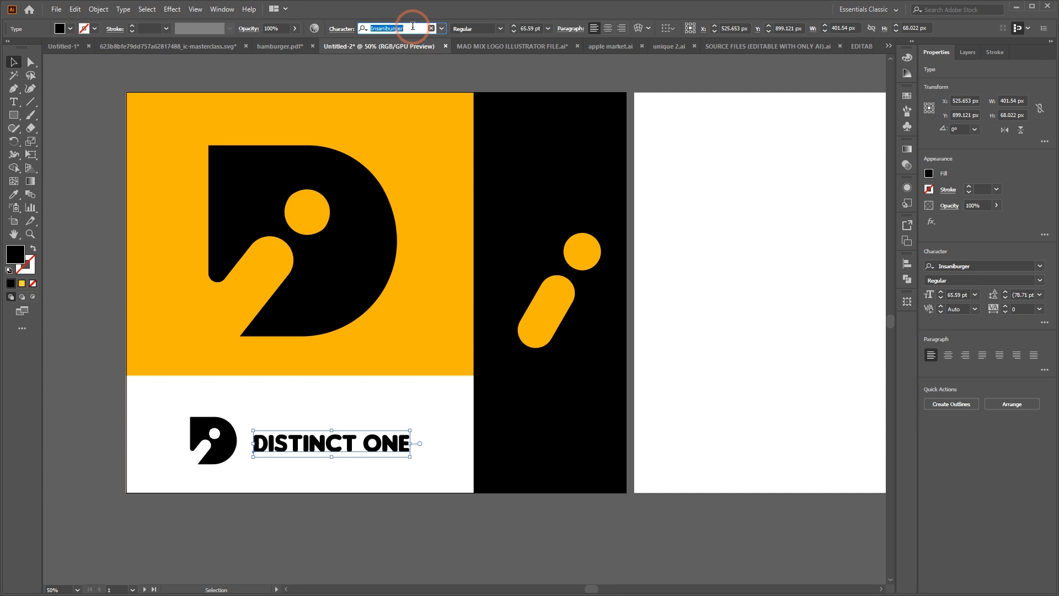
pyautogui.write('TOM')
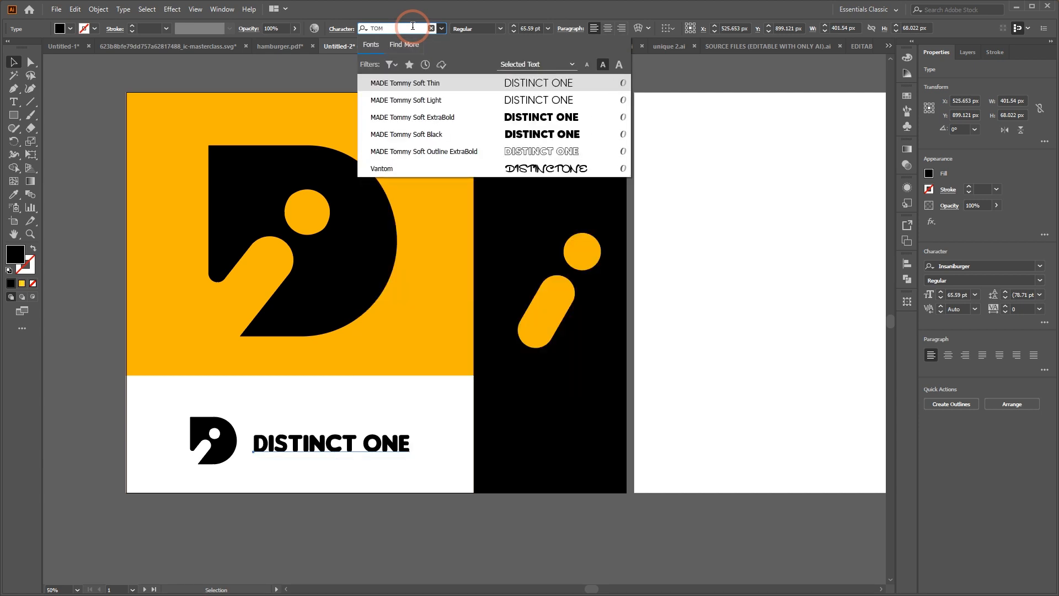
pyautogui.click(470, 135)
pyautogui.click(378, 397)
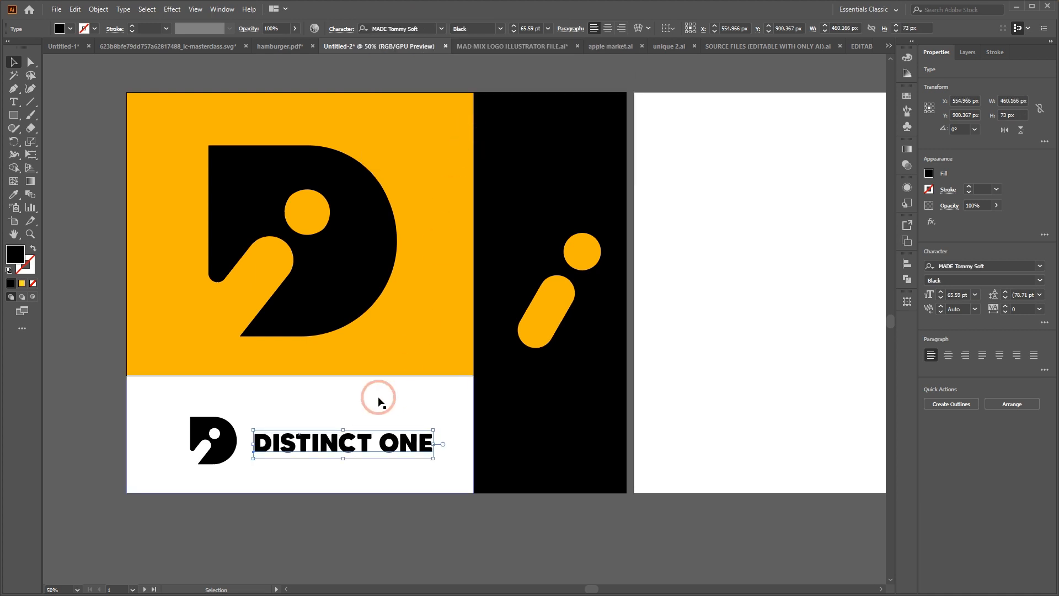
pyautogui.click(371, 461)
pyautogui.moveTo(361, 445); pyautogui.dragTo(358, 445)
# Lock the white strip, then shift the small D and the DISTINCT ONE text together toward the strip's center and clear the selection
pyautogui.moveTo(168, 406); pyautogui.dragTo(323, 463)
pyautogui.hotkey('ctrl', 'z')
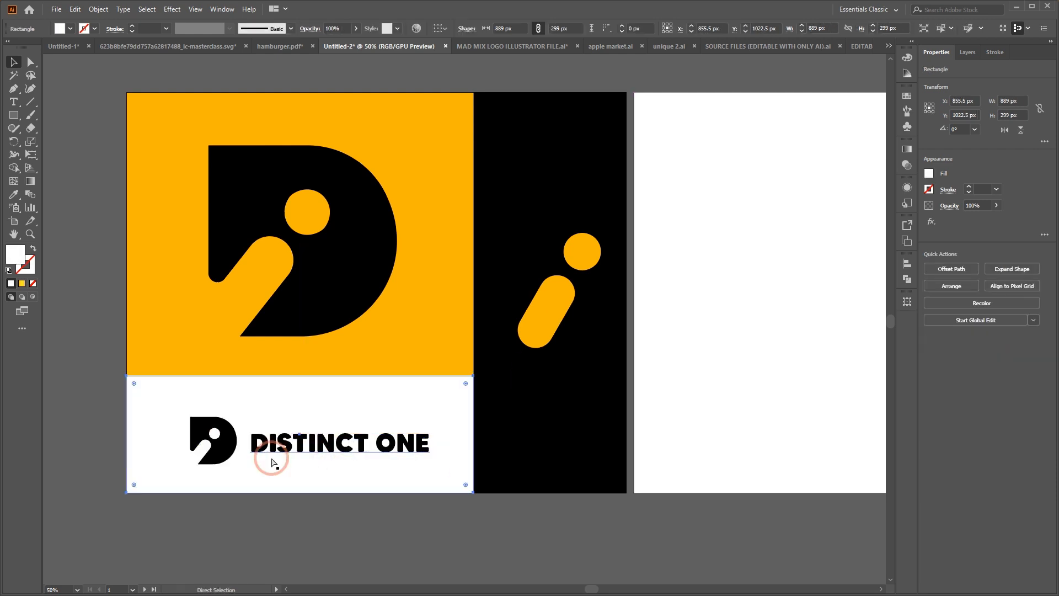
pyautogui.hotkey('ctrl', '2')
pyautogui.moveTo(168, 402); pyautogui.dragTo(394, 466)
pyautogui.moveTo(327, 441); pyautogui.dragTo(313, 441)
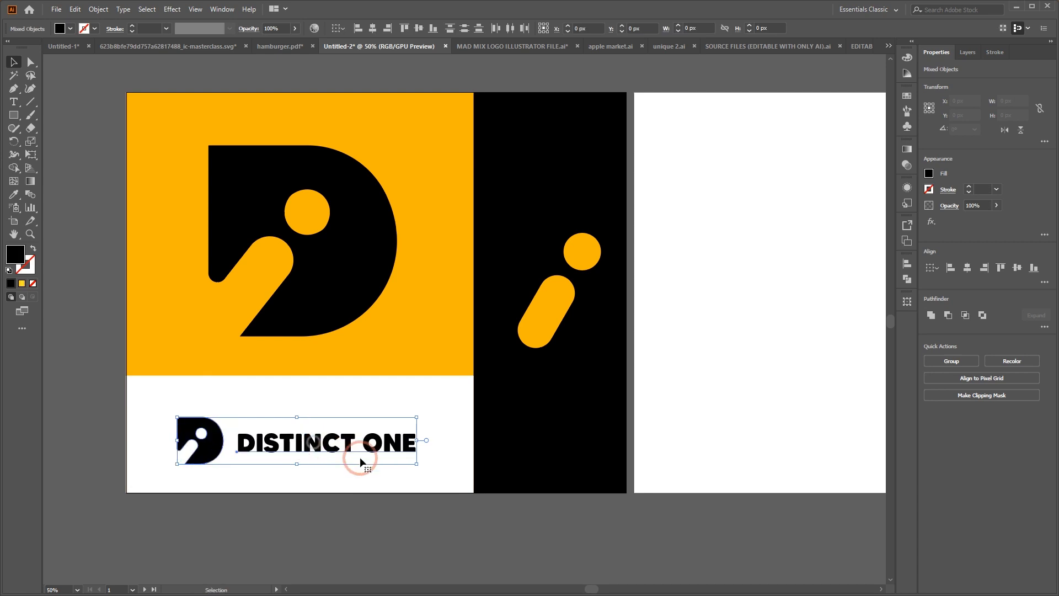
pyautogui.click(671, 417)
pyautogui.hotkey('ctrl', '-')
pyautogui.hotkey('ctrl', '-')
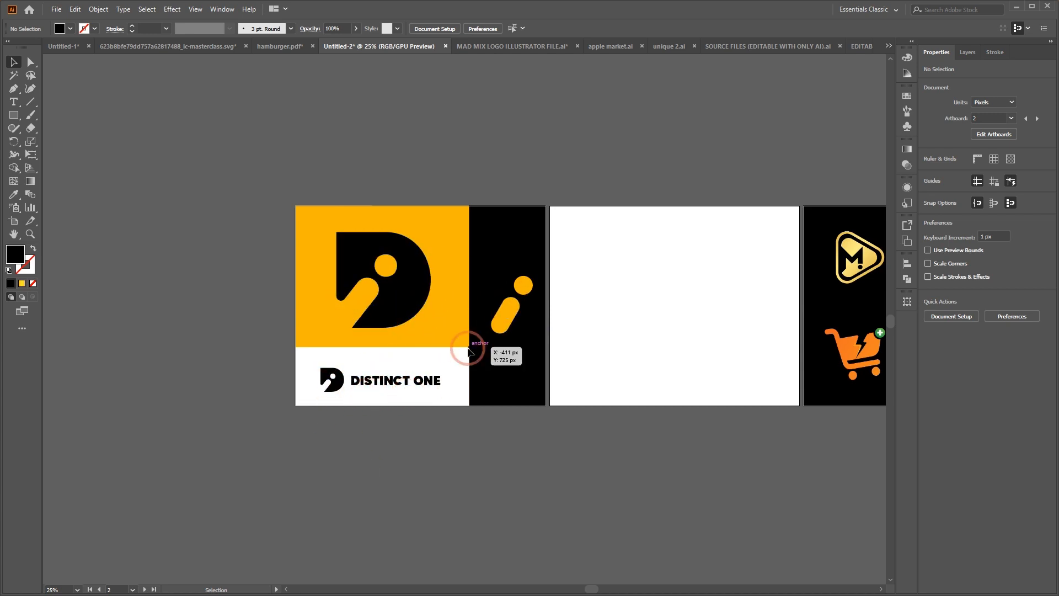
pyautogui.hscroll(-2, 483, 341)
pyautogui.hscroll(2, 482, 346)
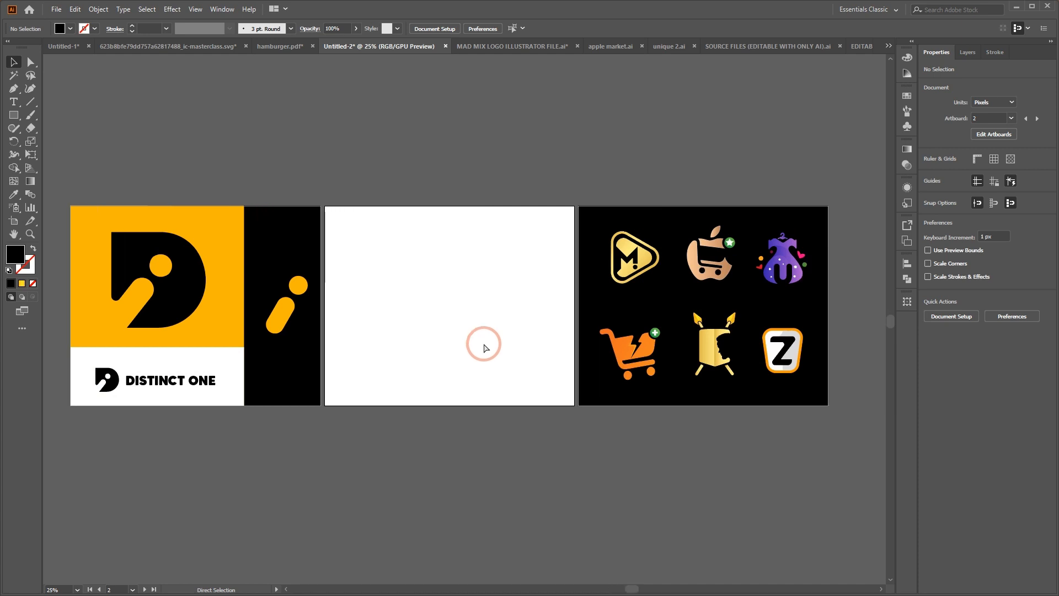
pyautogui.hscroll(-2, 373, 338)
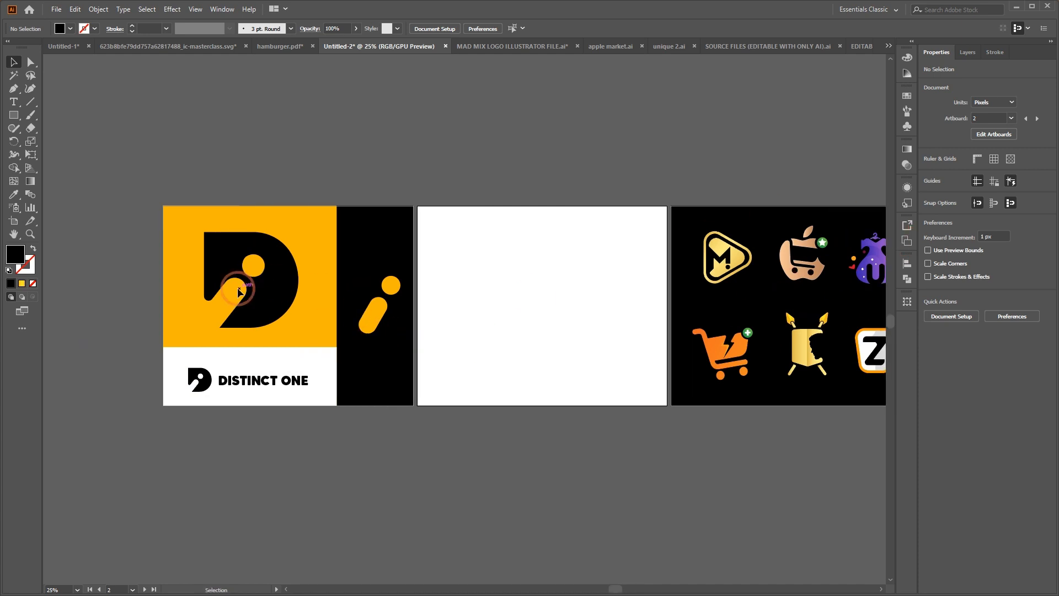
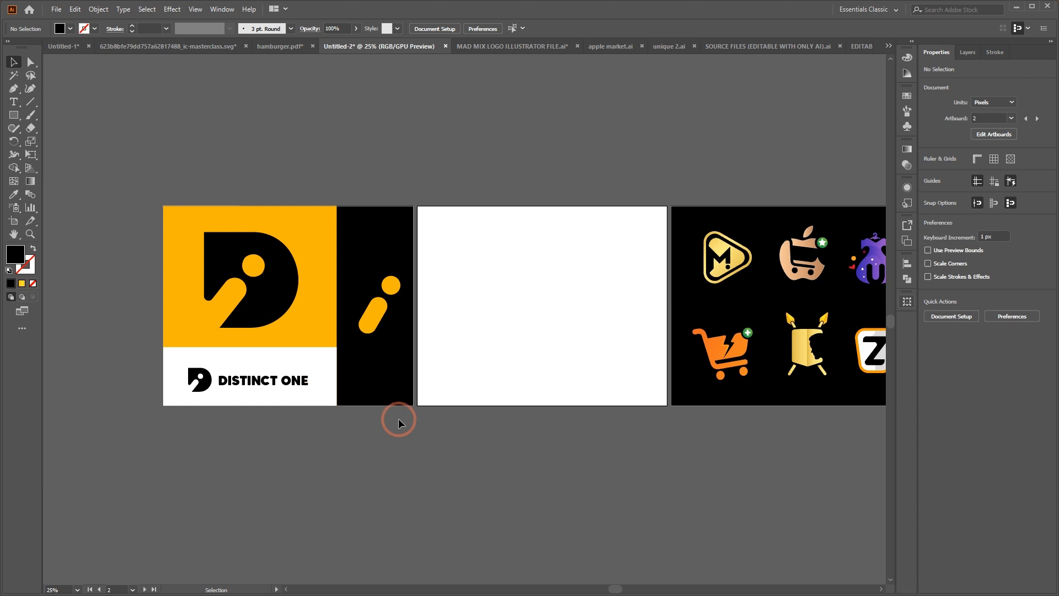
pyautogui.click(1015, 7)
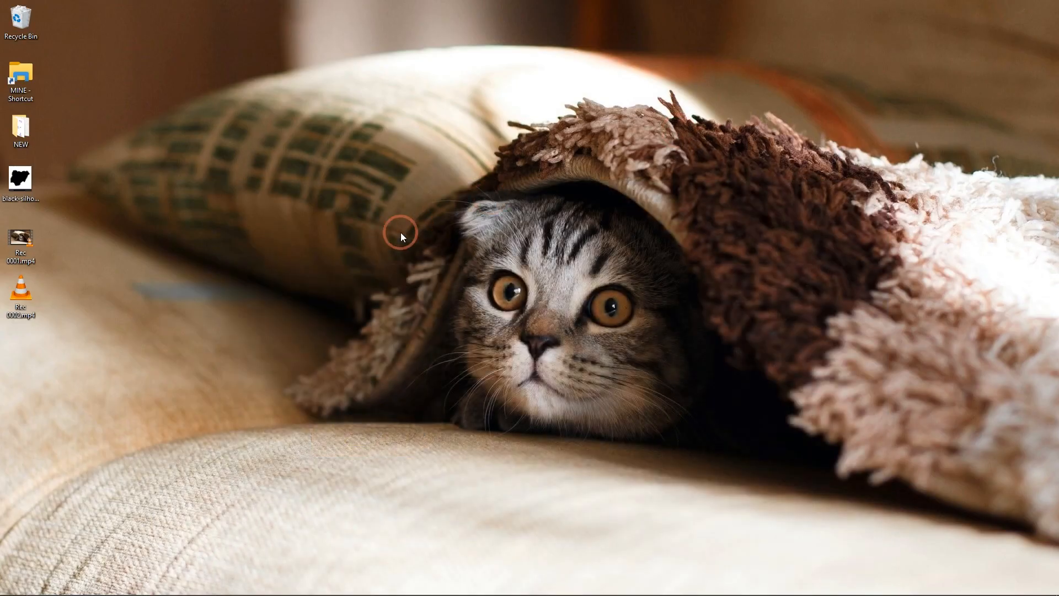
pyautogui.click(500, 582)
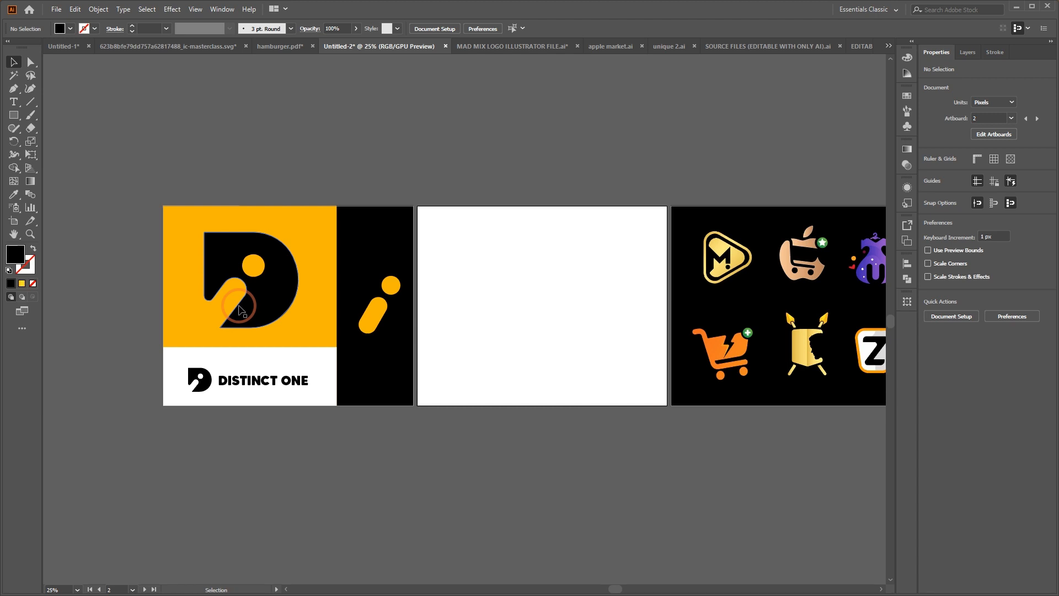
pyautogui.click(1016, 6)
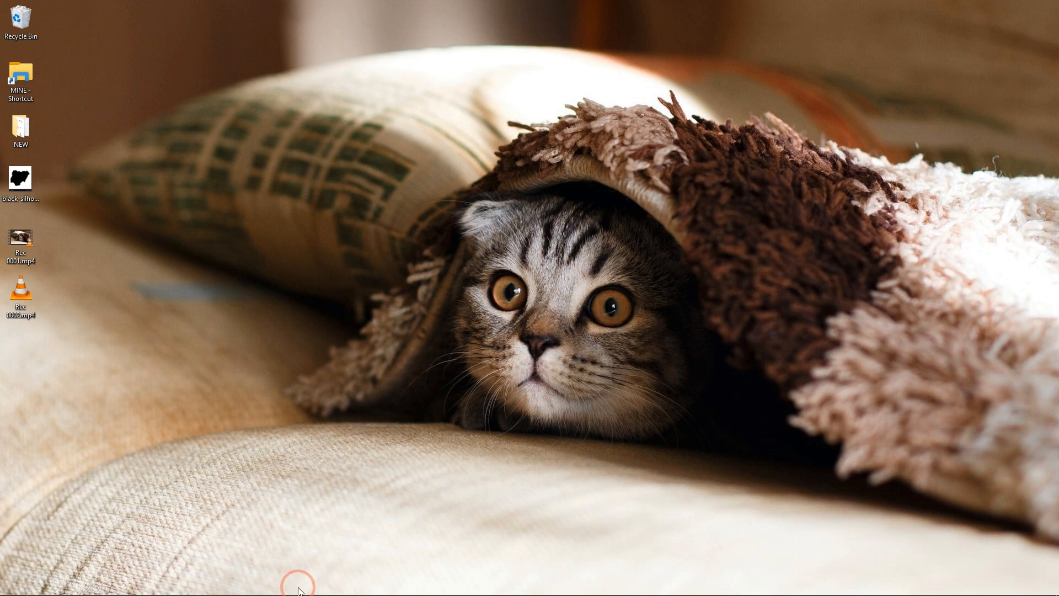
pyautogui.moveTo(393, 592)
pyautogui.click(500, 593)
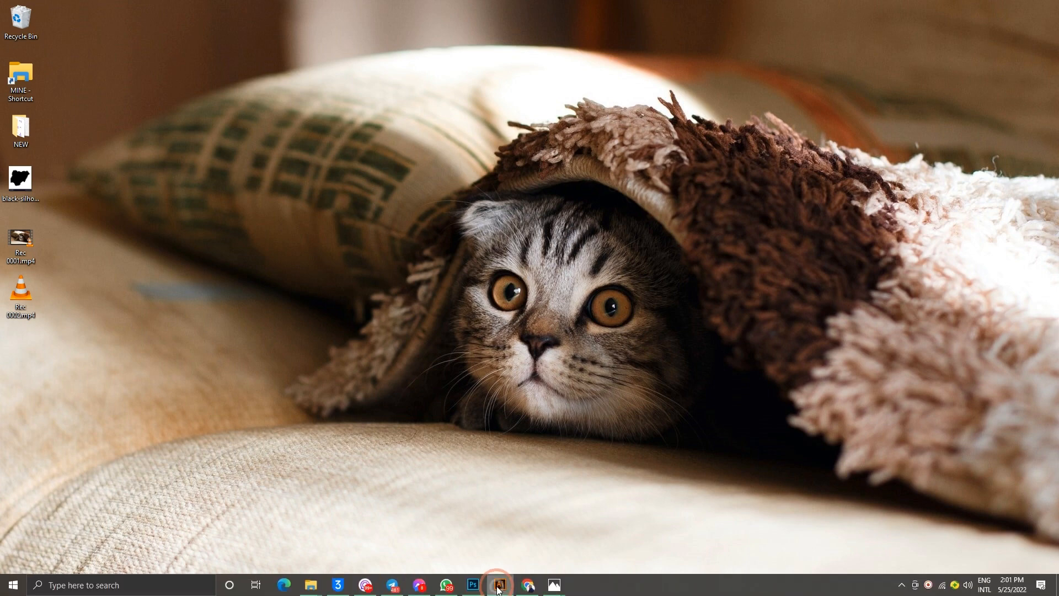